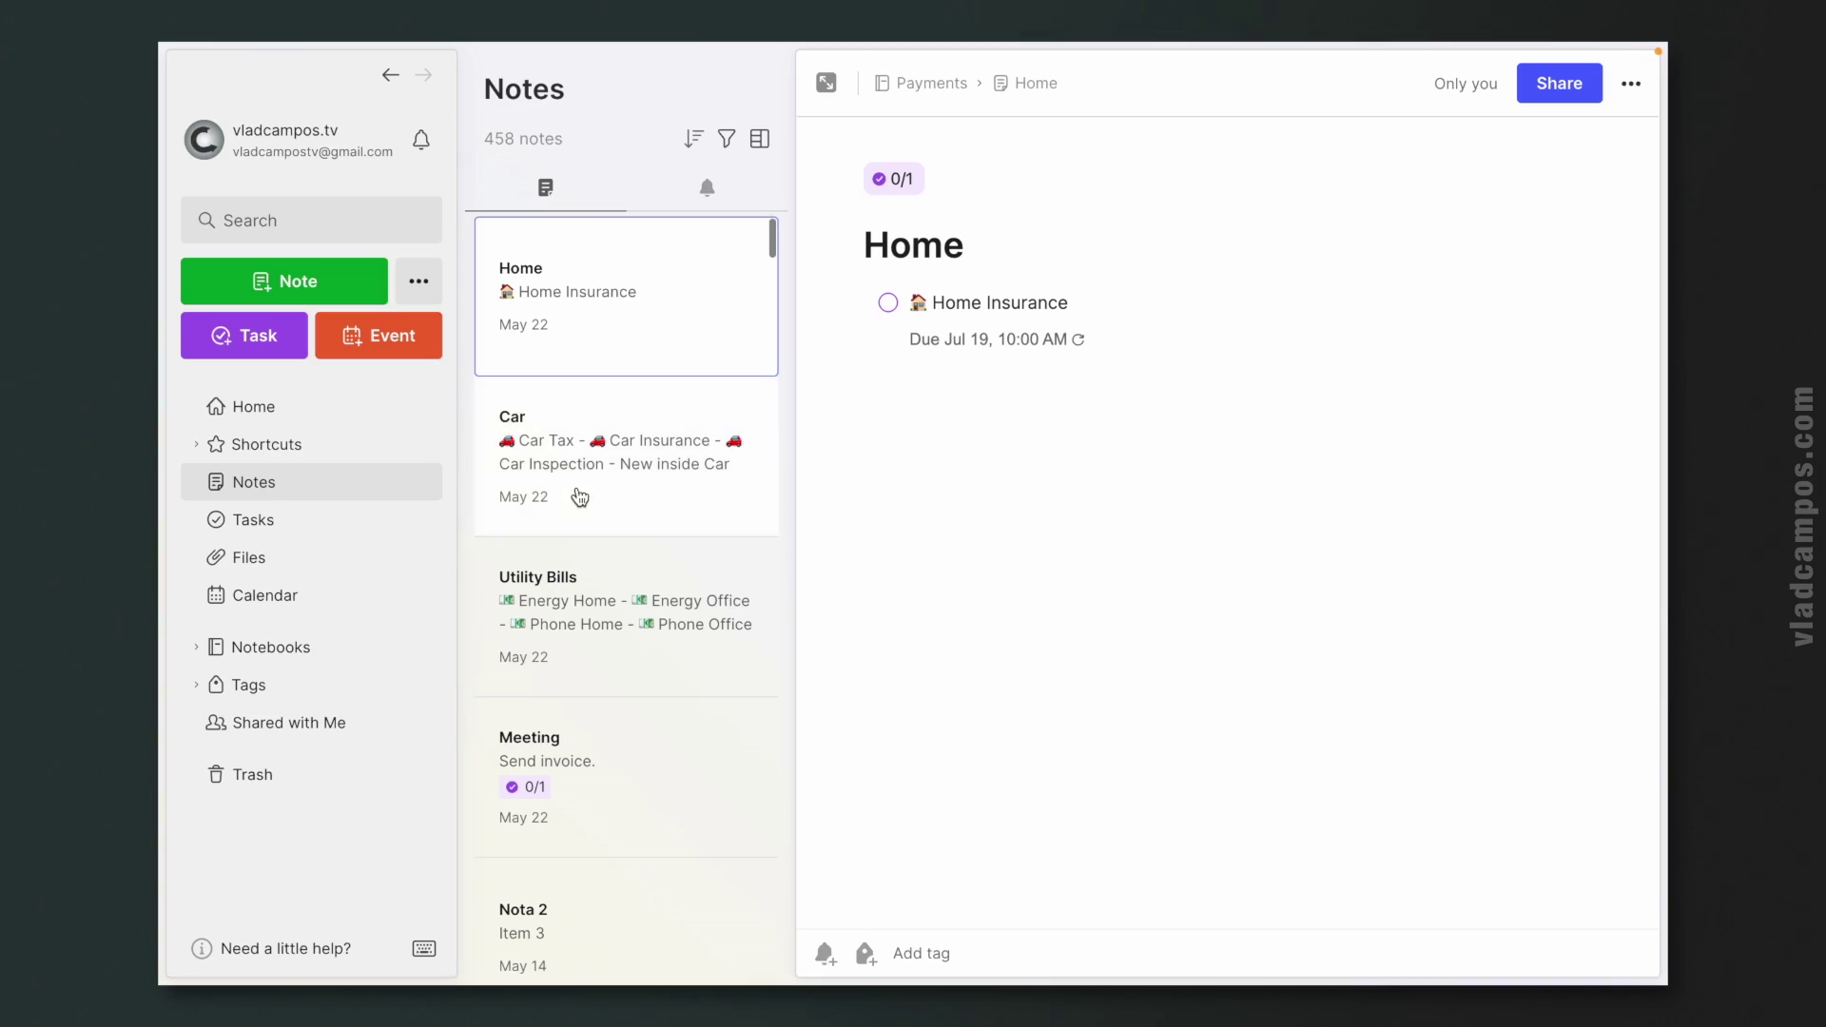
Step: Create a note, browse the Template Gallery, and apply the personal Mentoring template created 8/10/2021 to the note
left_click(332, 290)
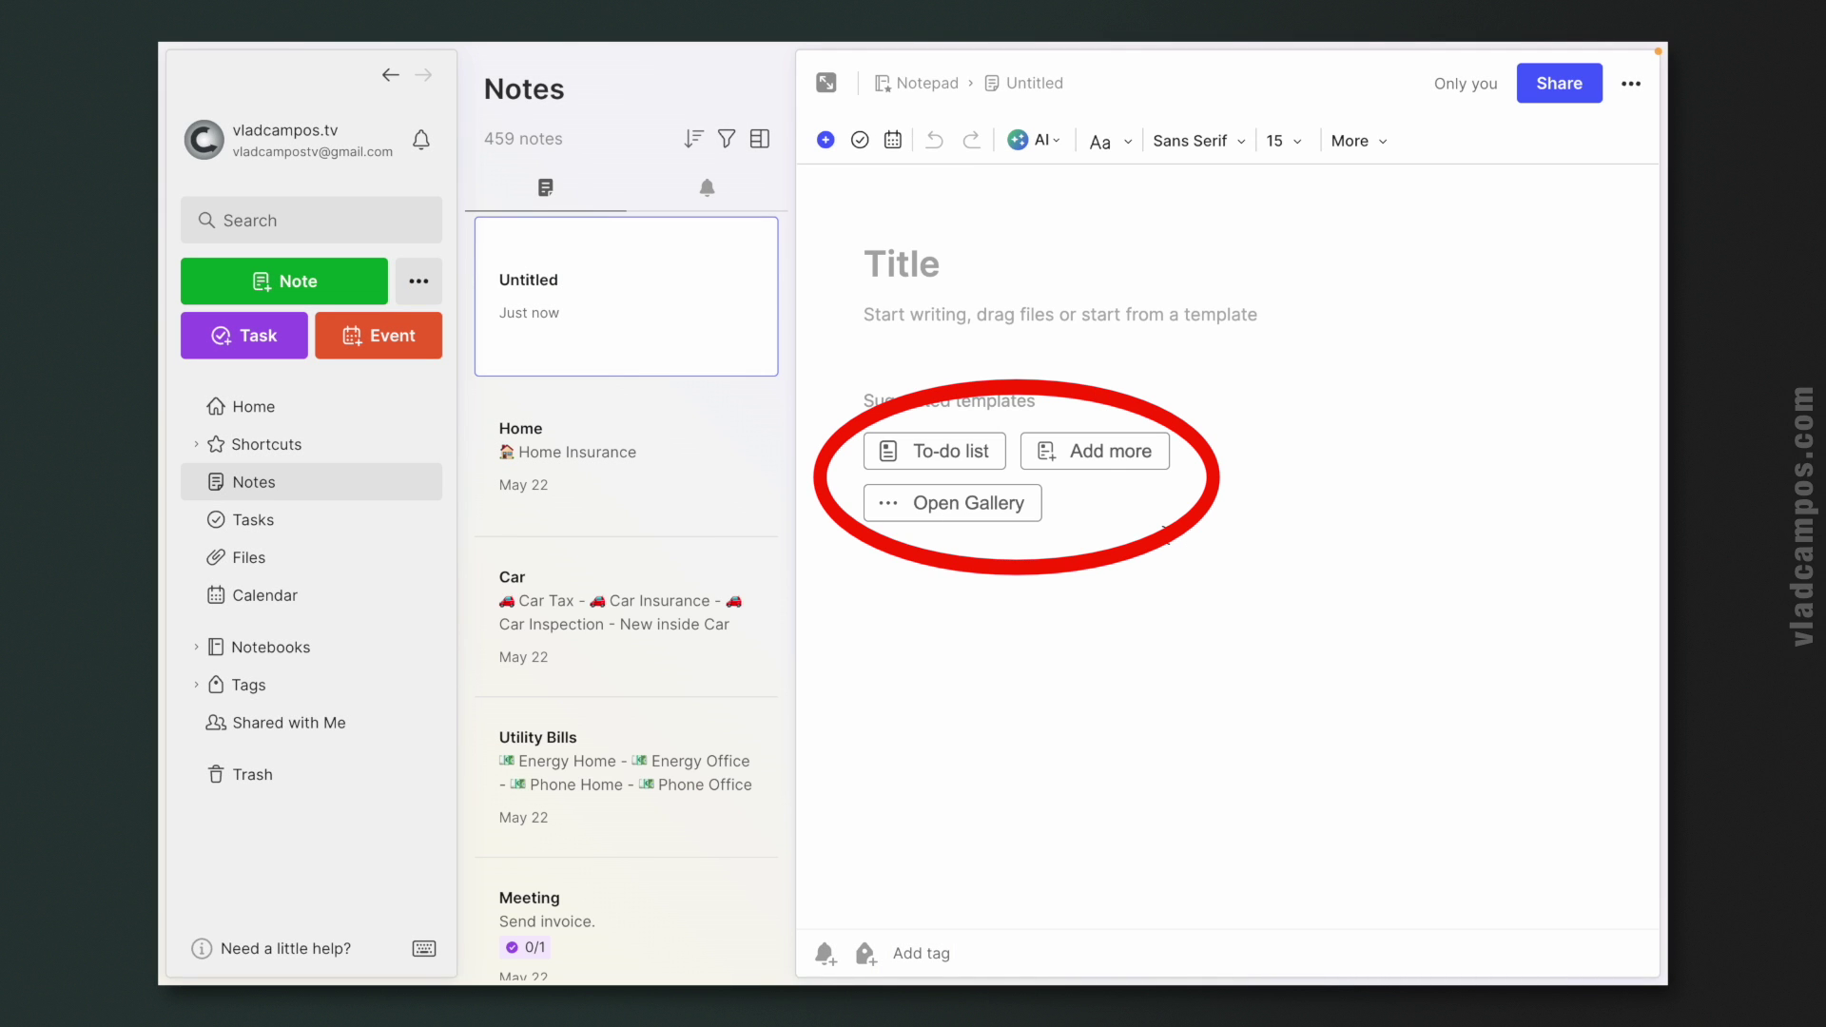
mouse_move(979, 464)
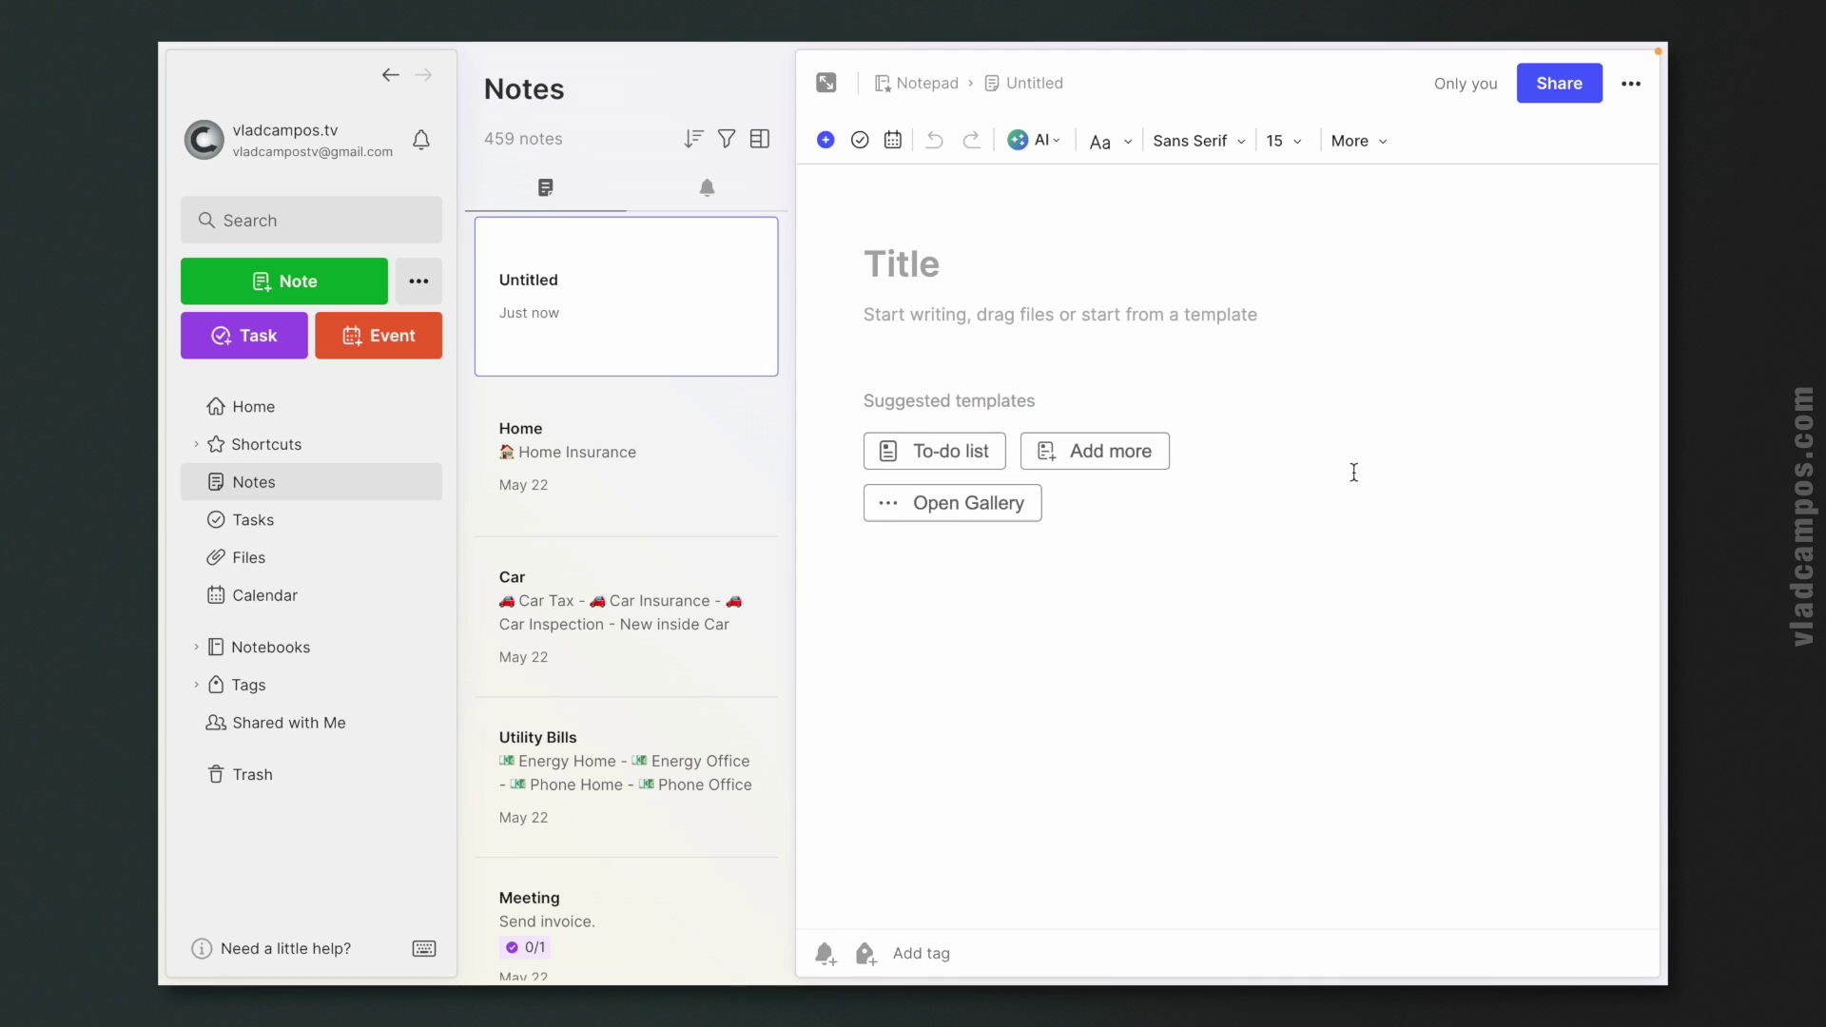
left_click(990, 504)
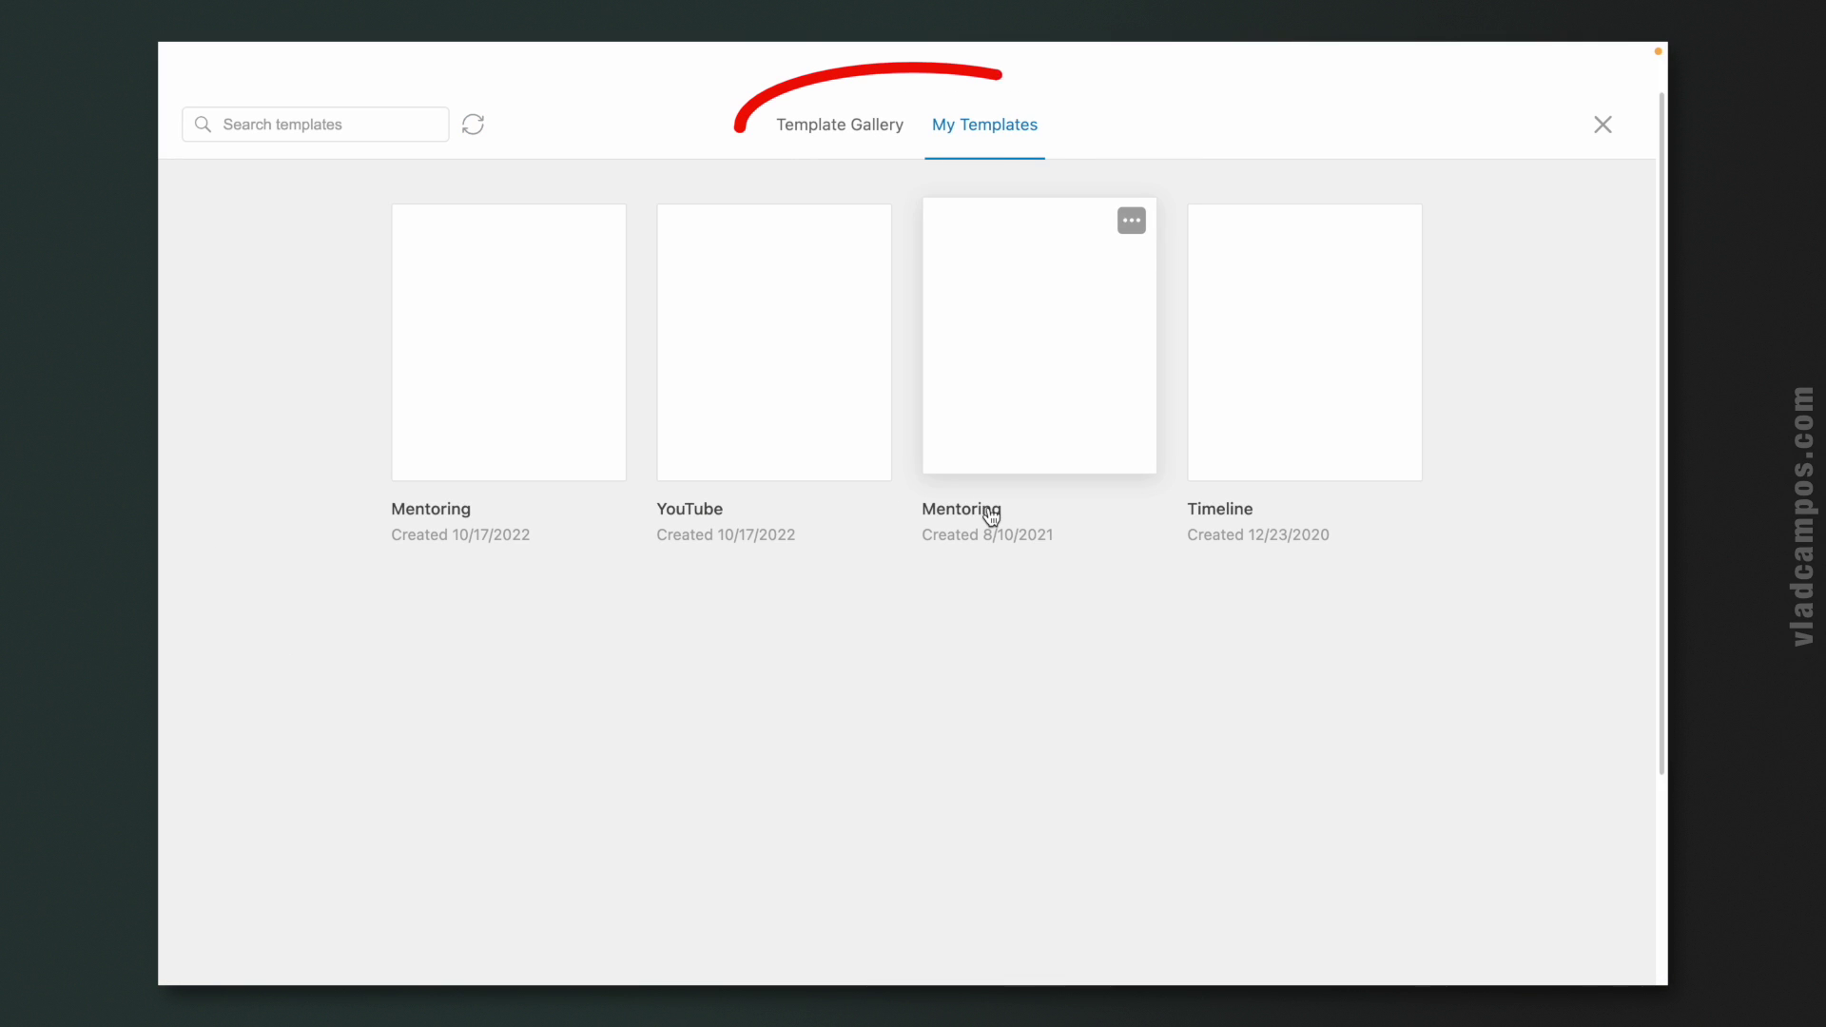
left_click(824, 136)
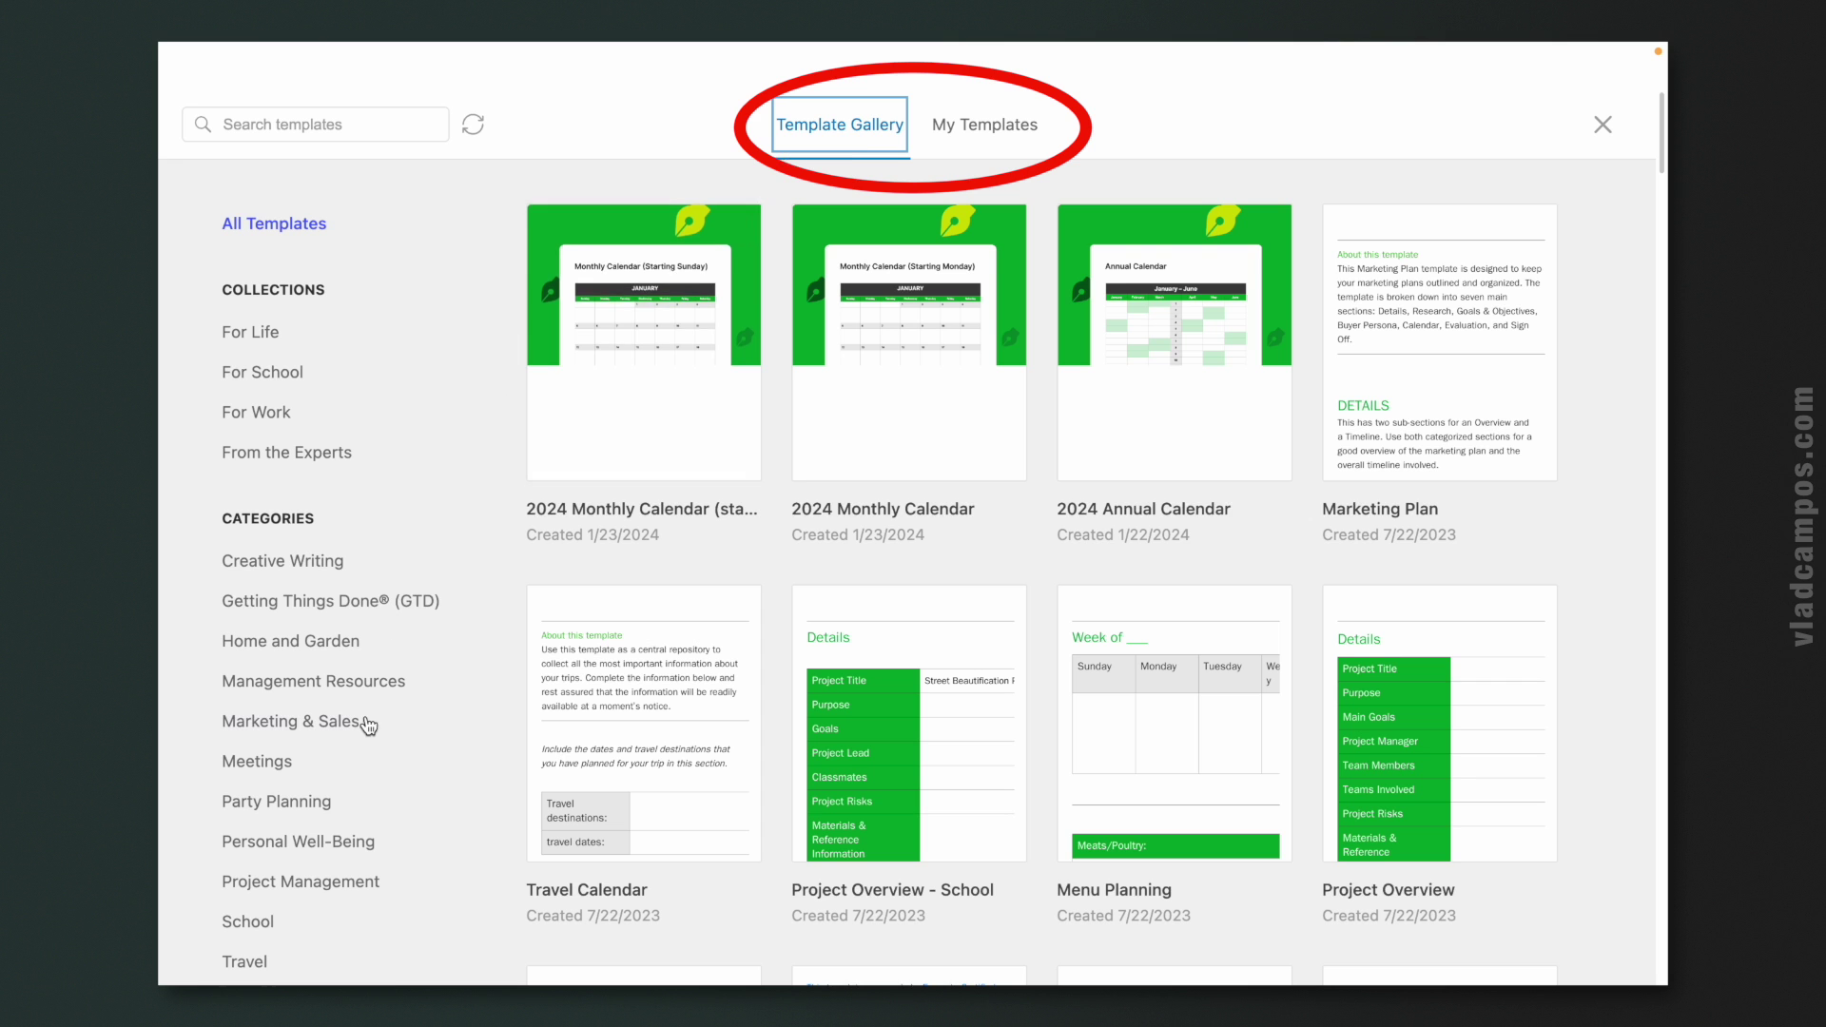
scroll(367, 723, "down", 15)
scroll(369, 726, "up", 15)
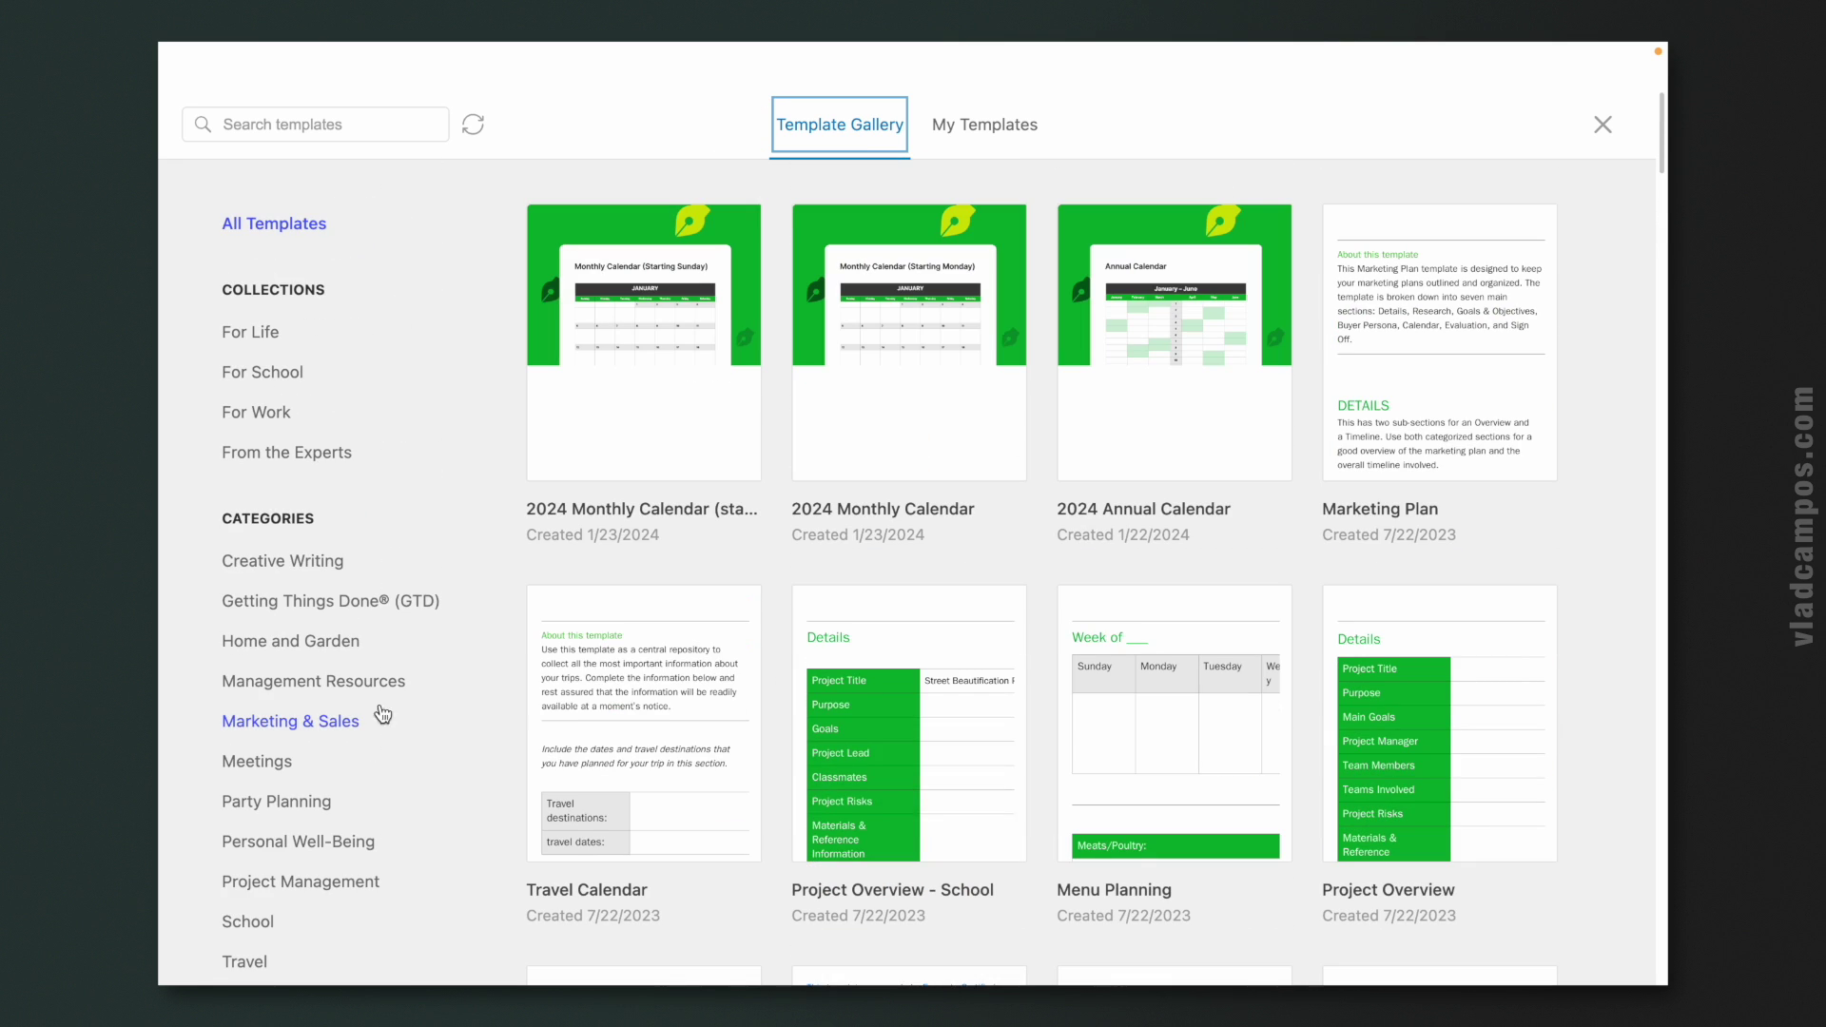
left_click(986, 134)
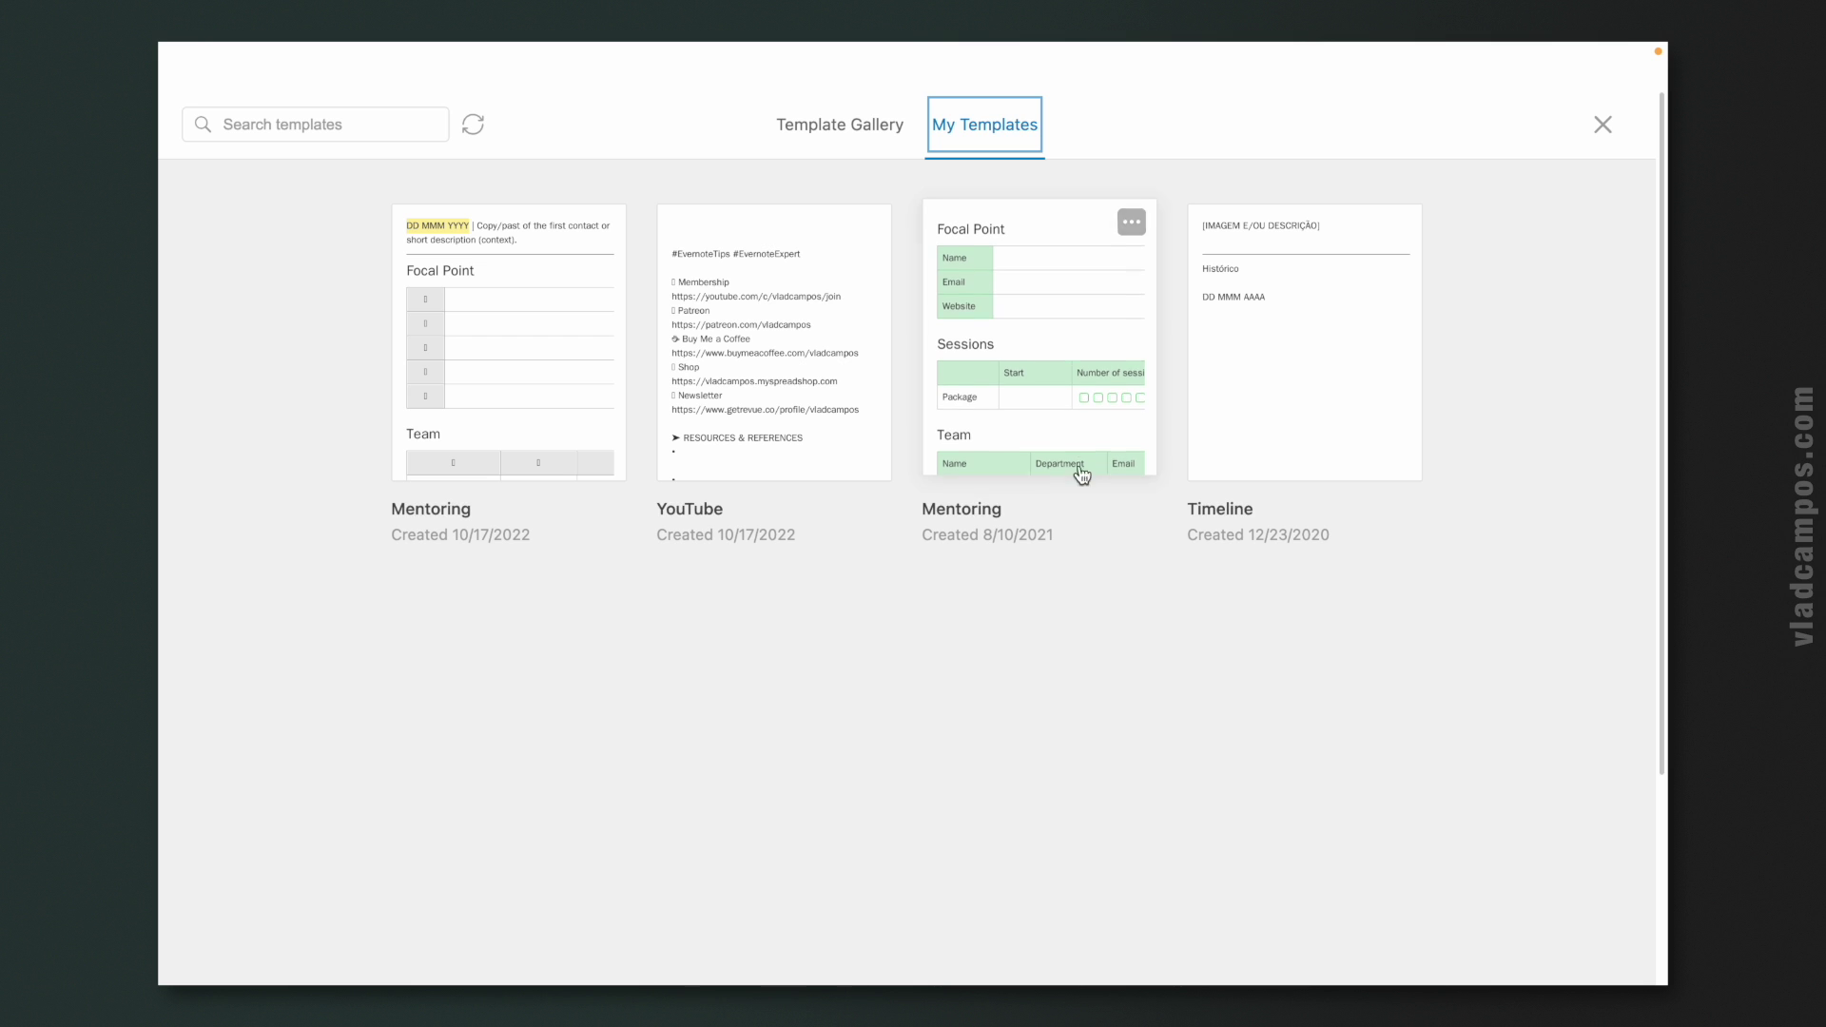
left_click(1062, 371)
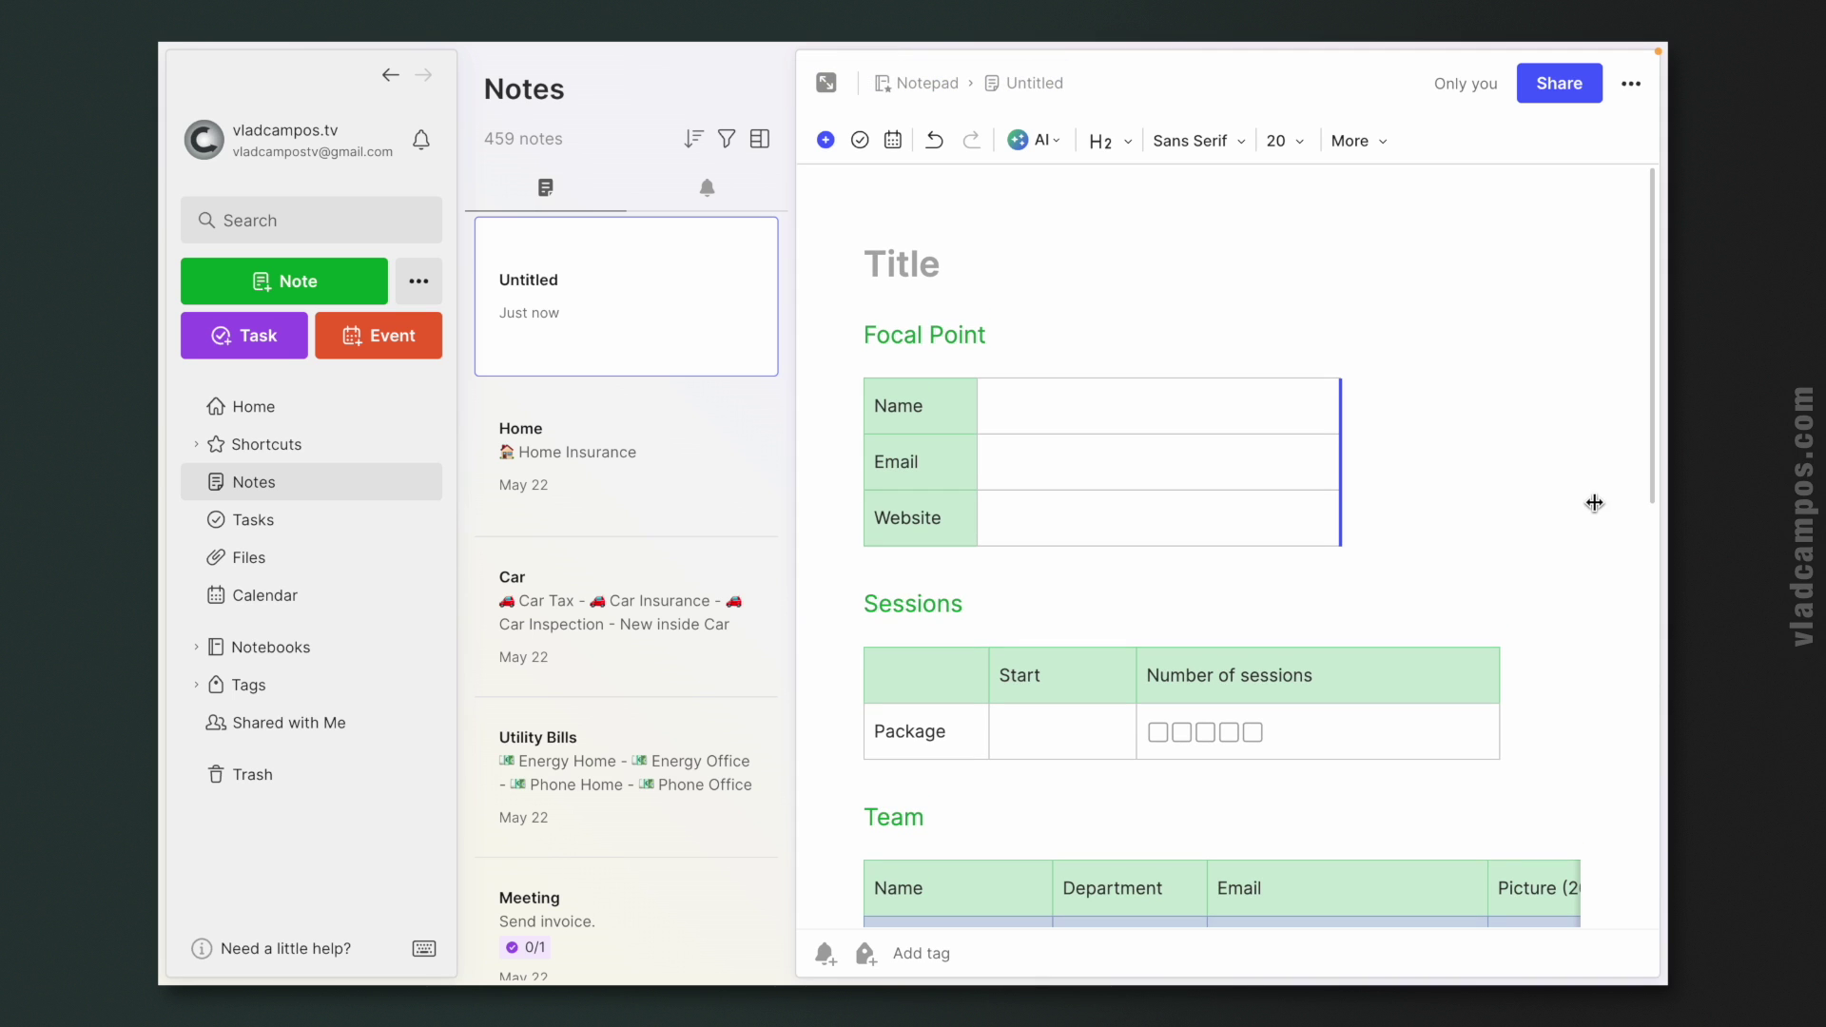
Step: Create another blank note and look through the recommended templates without adding any
left_click(326, 282)
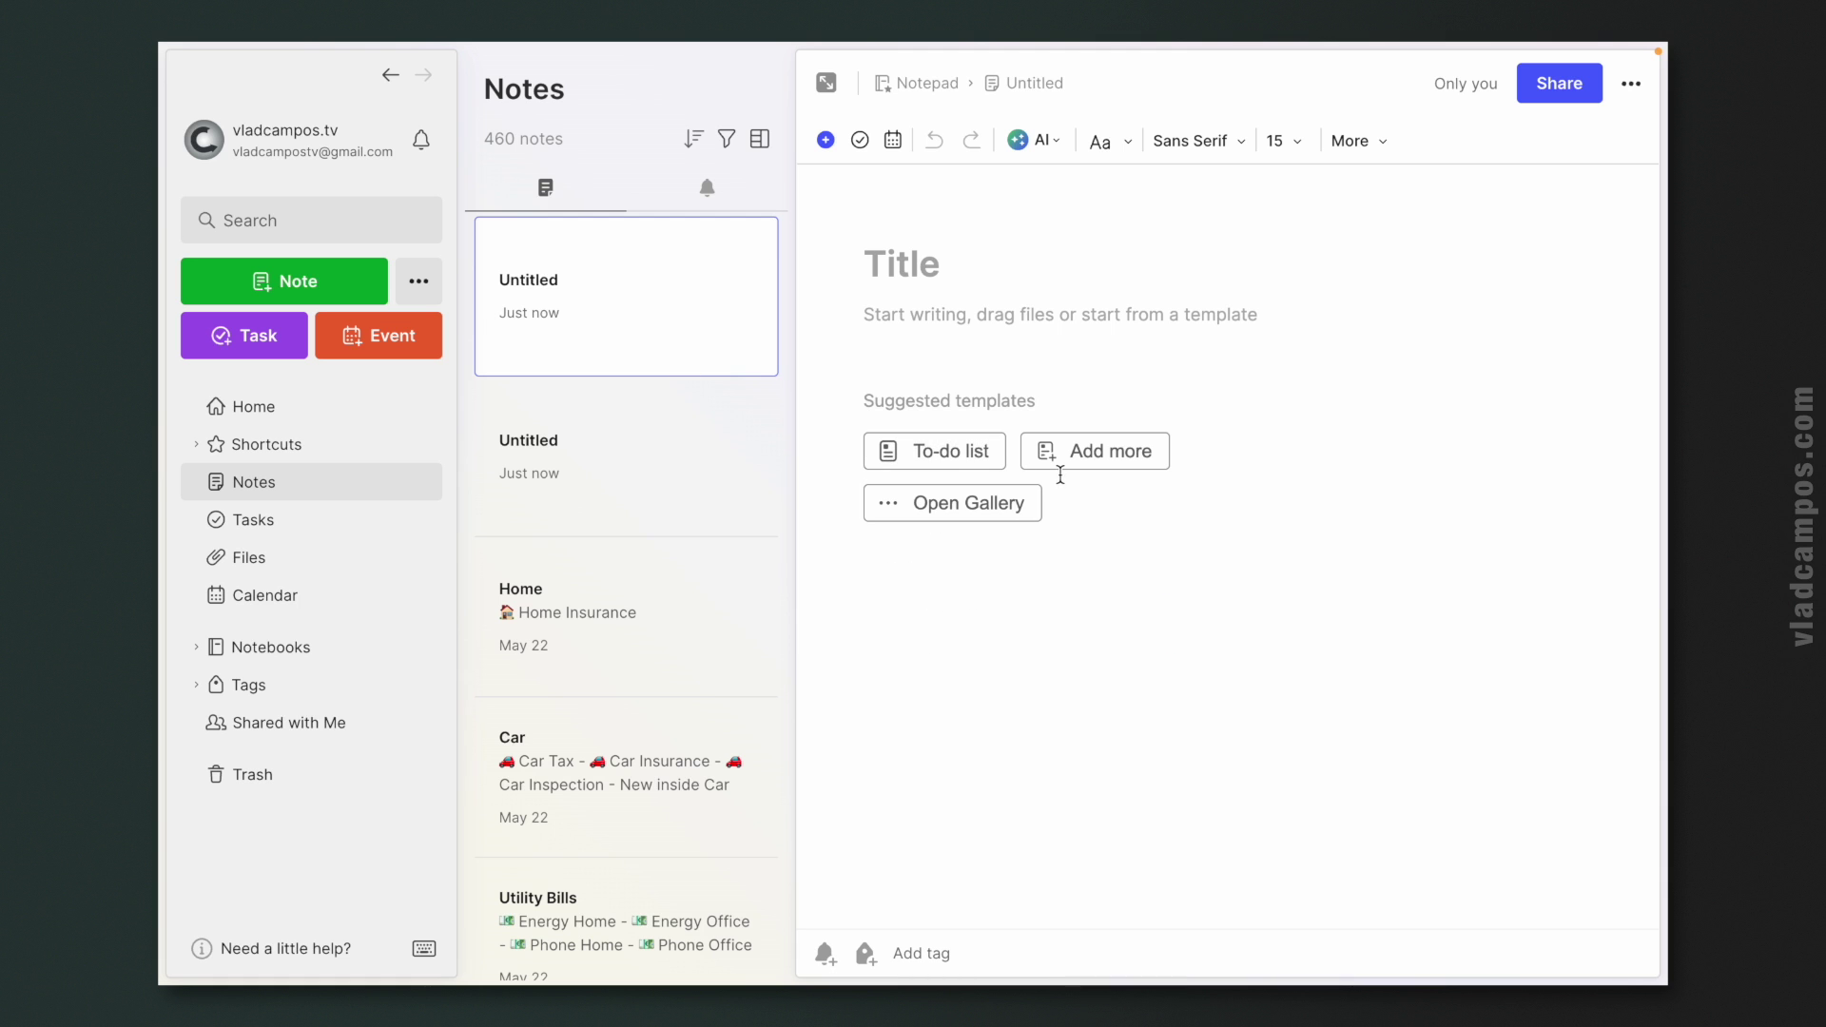
left_click(1078, 458)
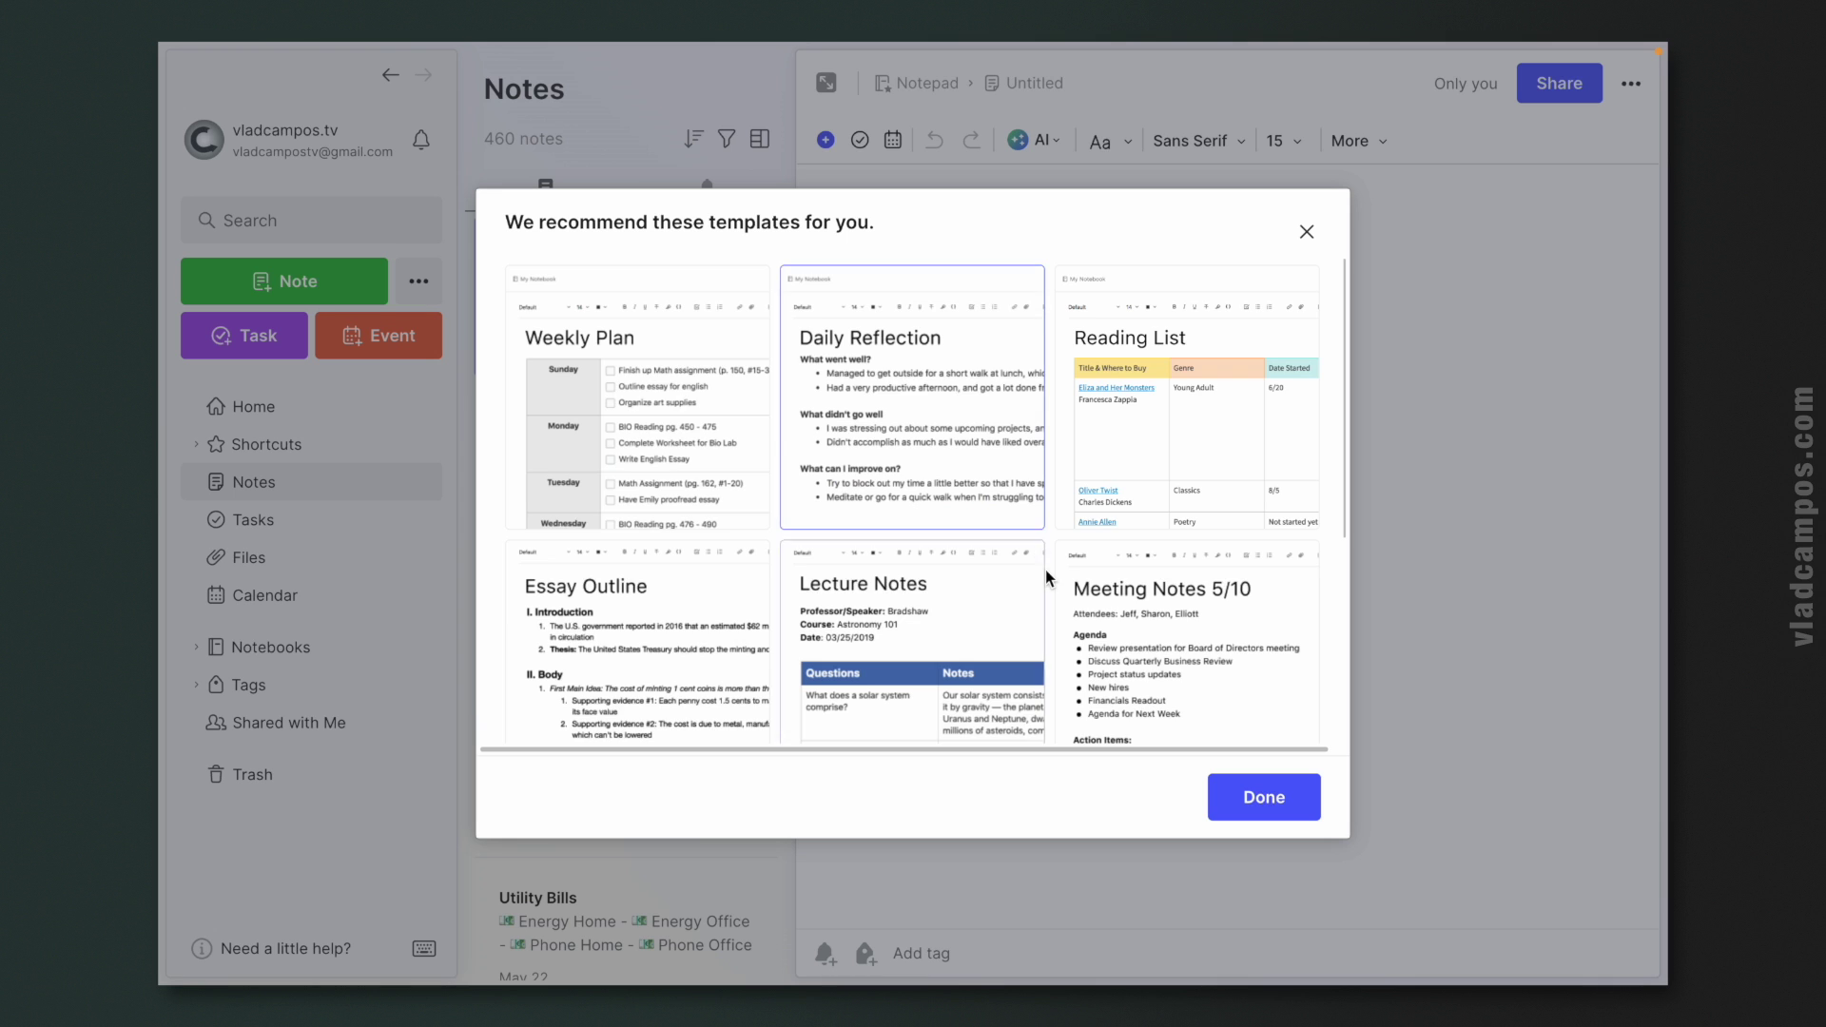
scroll(1046, 569, "down", 3)
scroll(1046, 568, "up", 3)
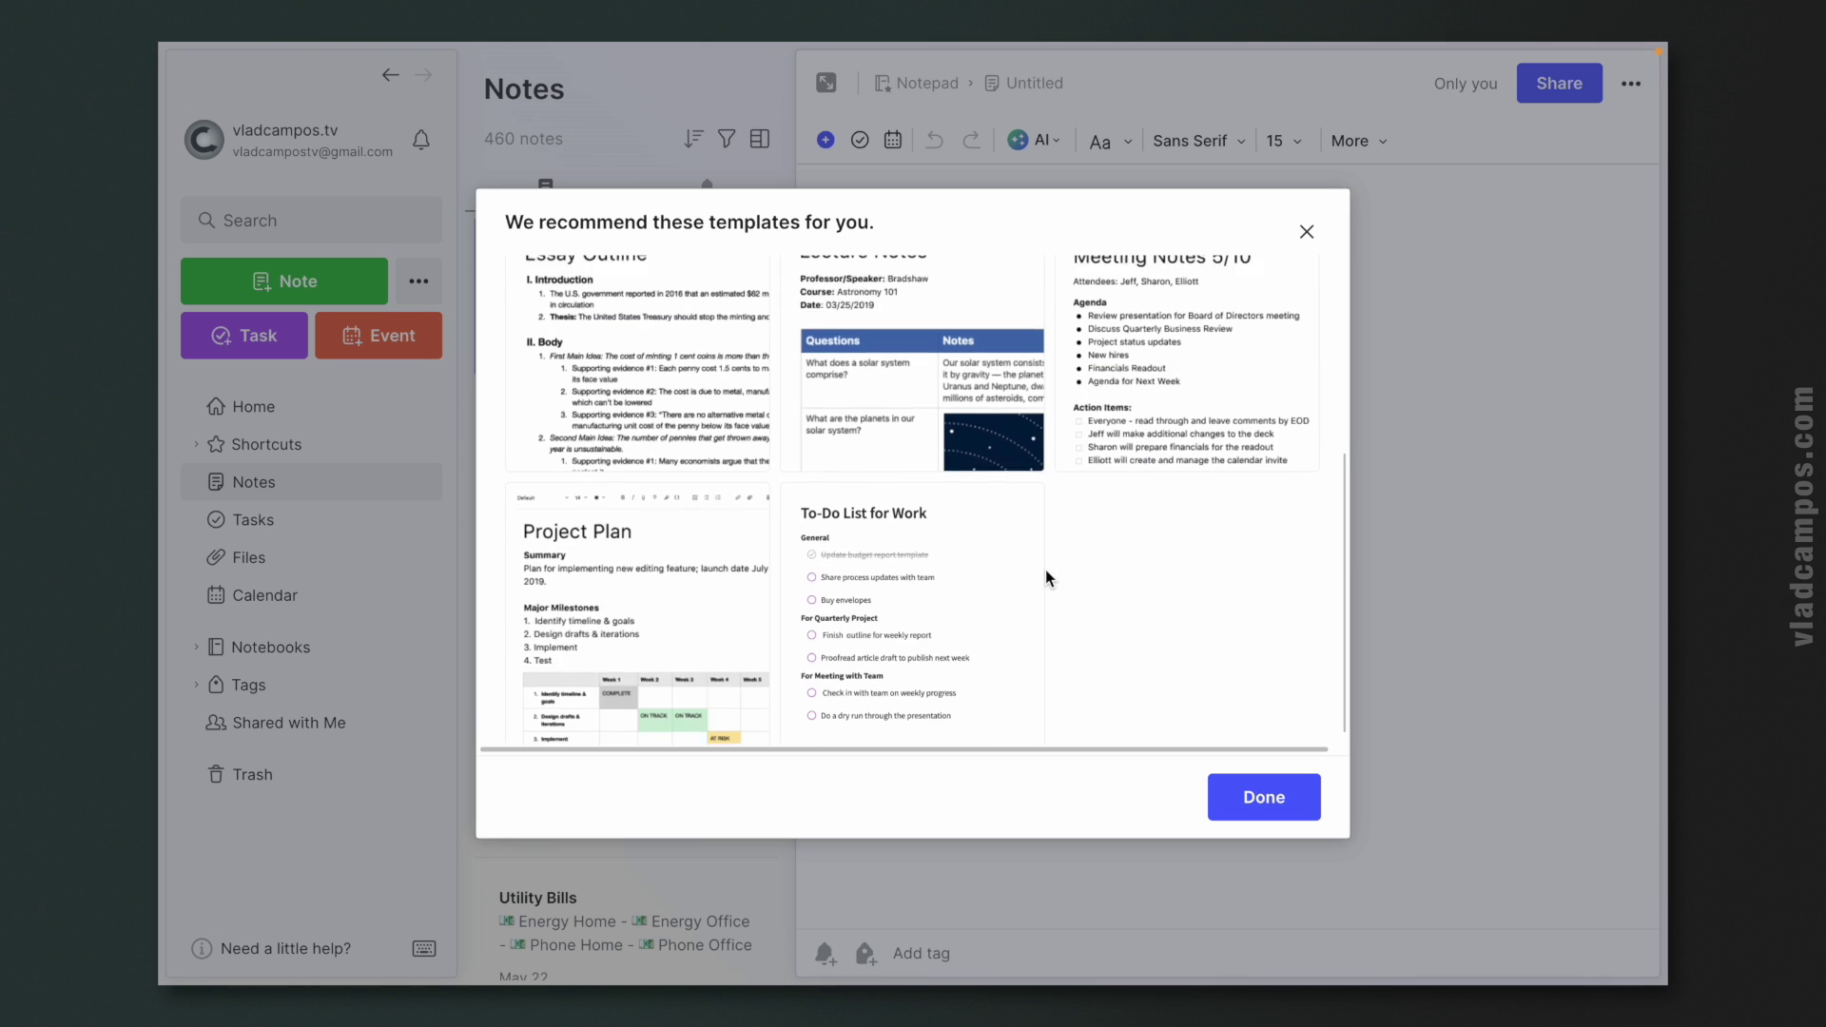
left_click(1304, 234)
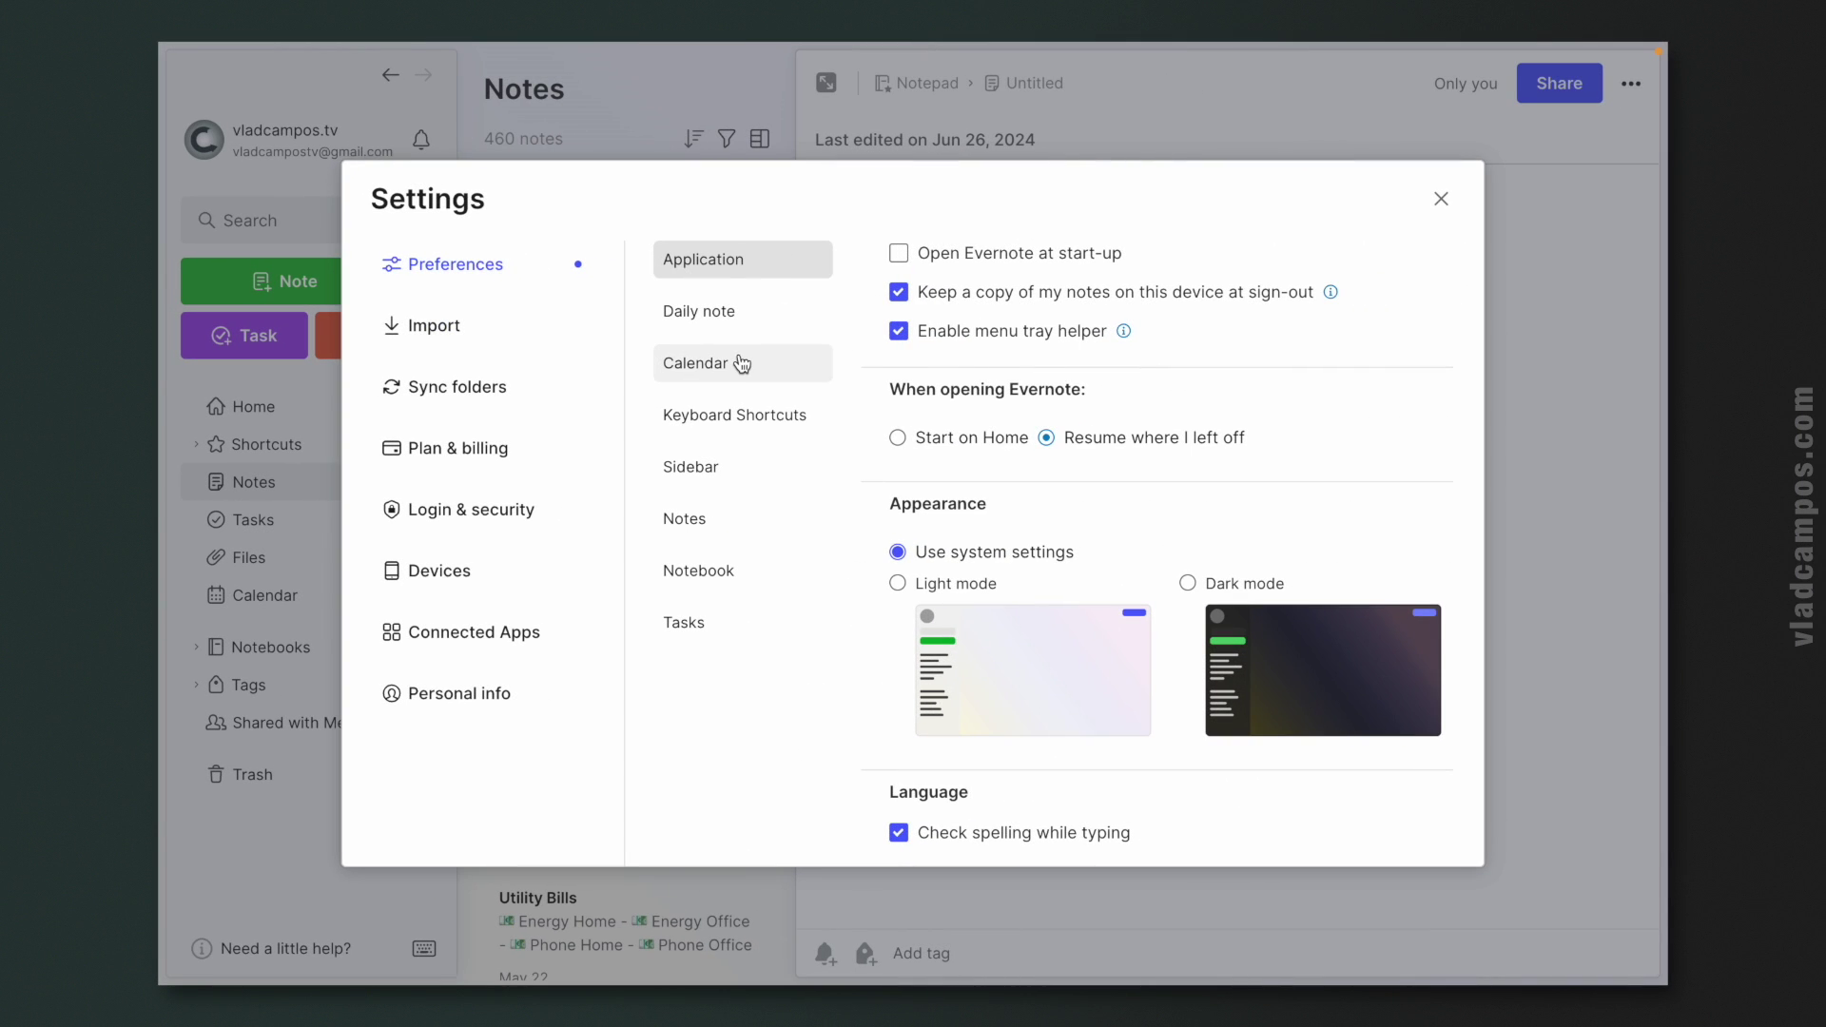
Step: Check the calendar preference for pre-formatting notes created from events, leaving the settings at the end
left_click(747, 366)
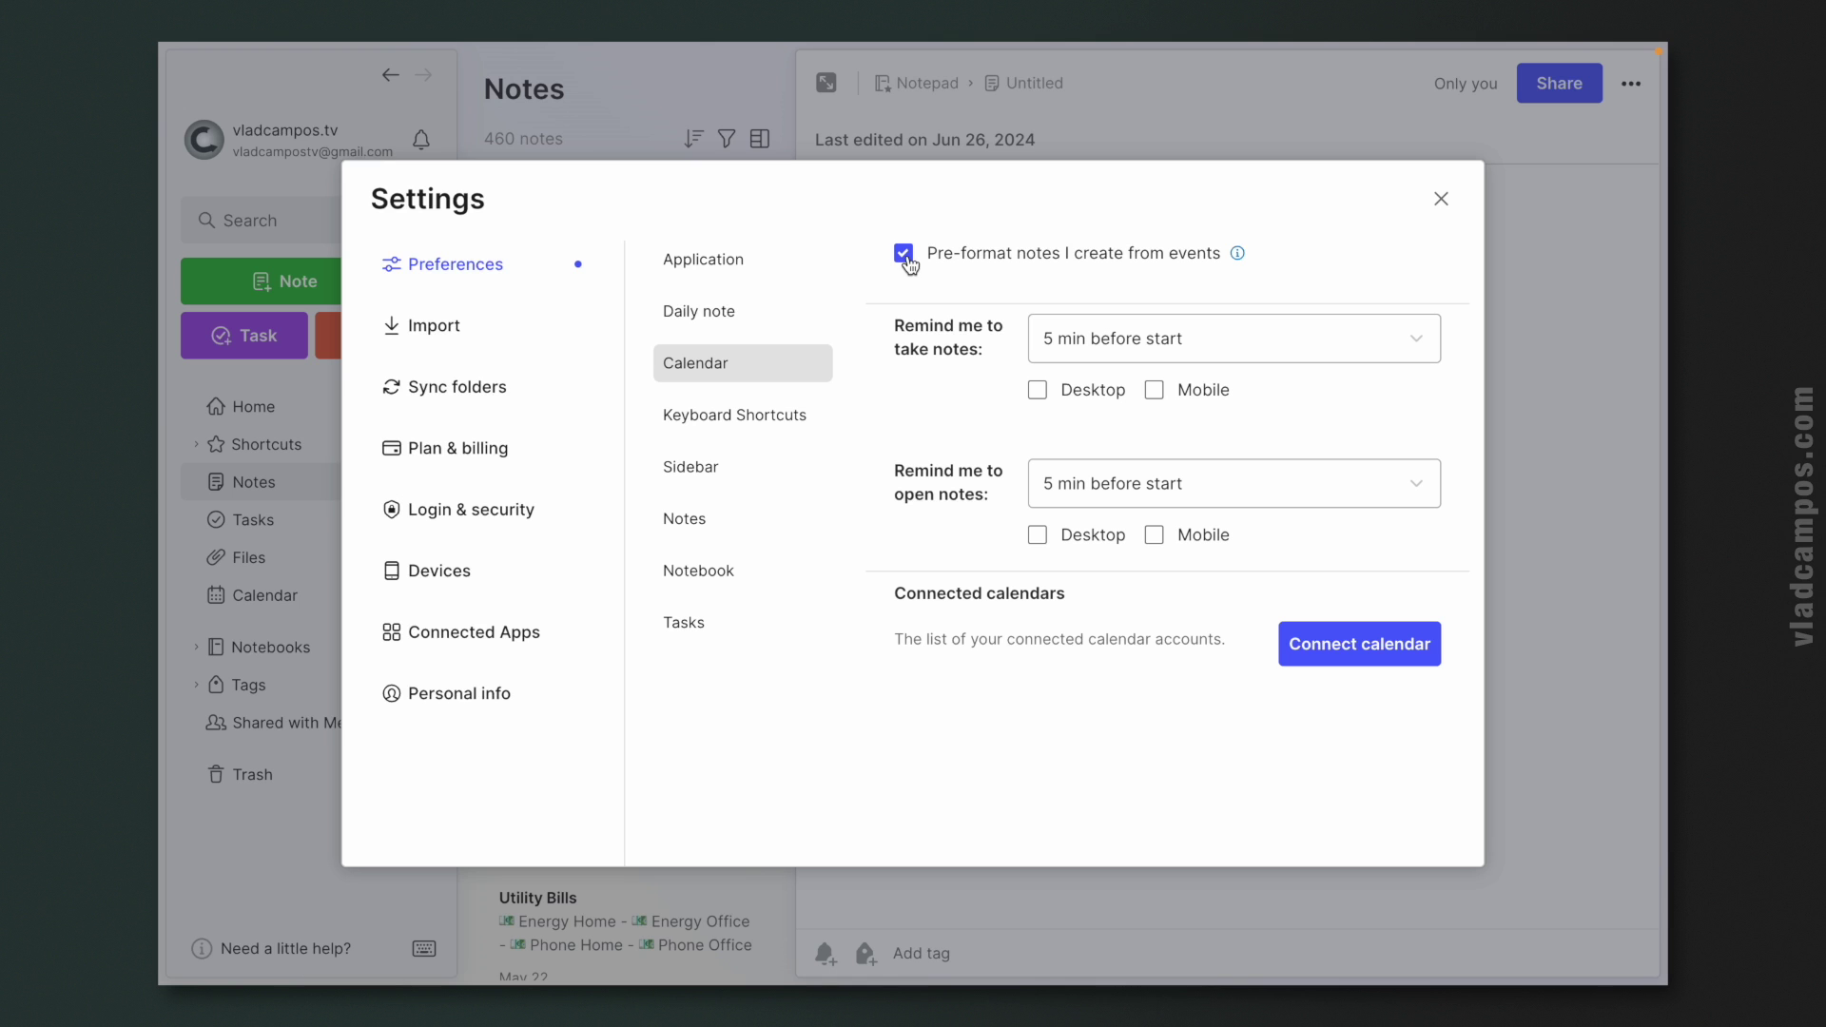
left_click(1440, 199)
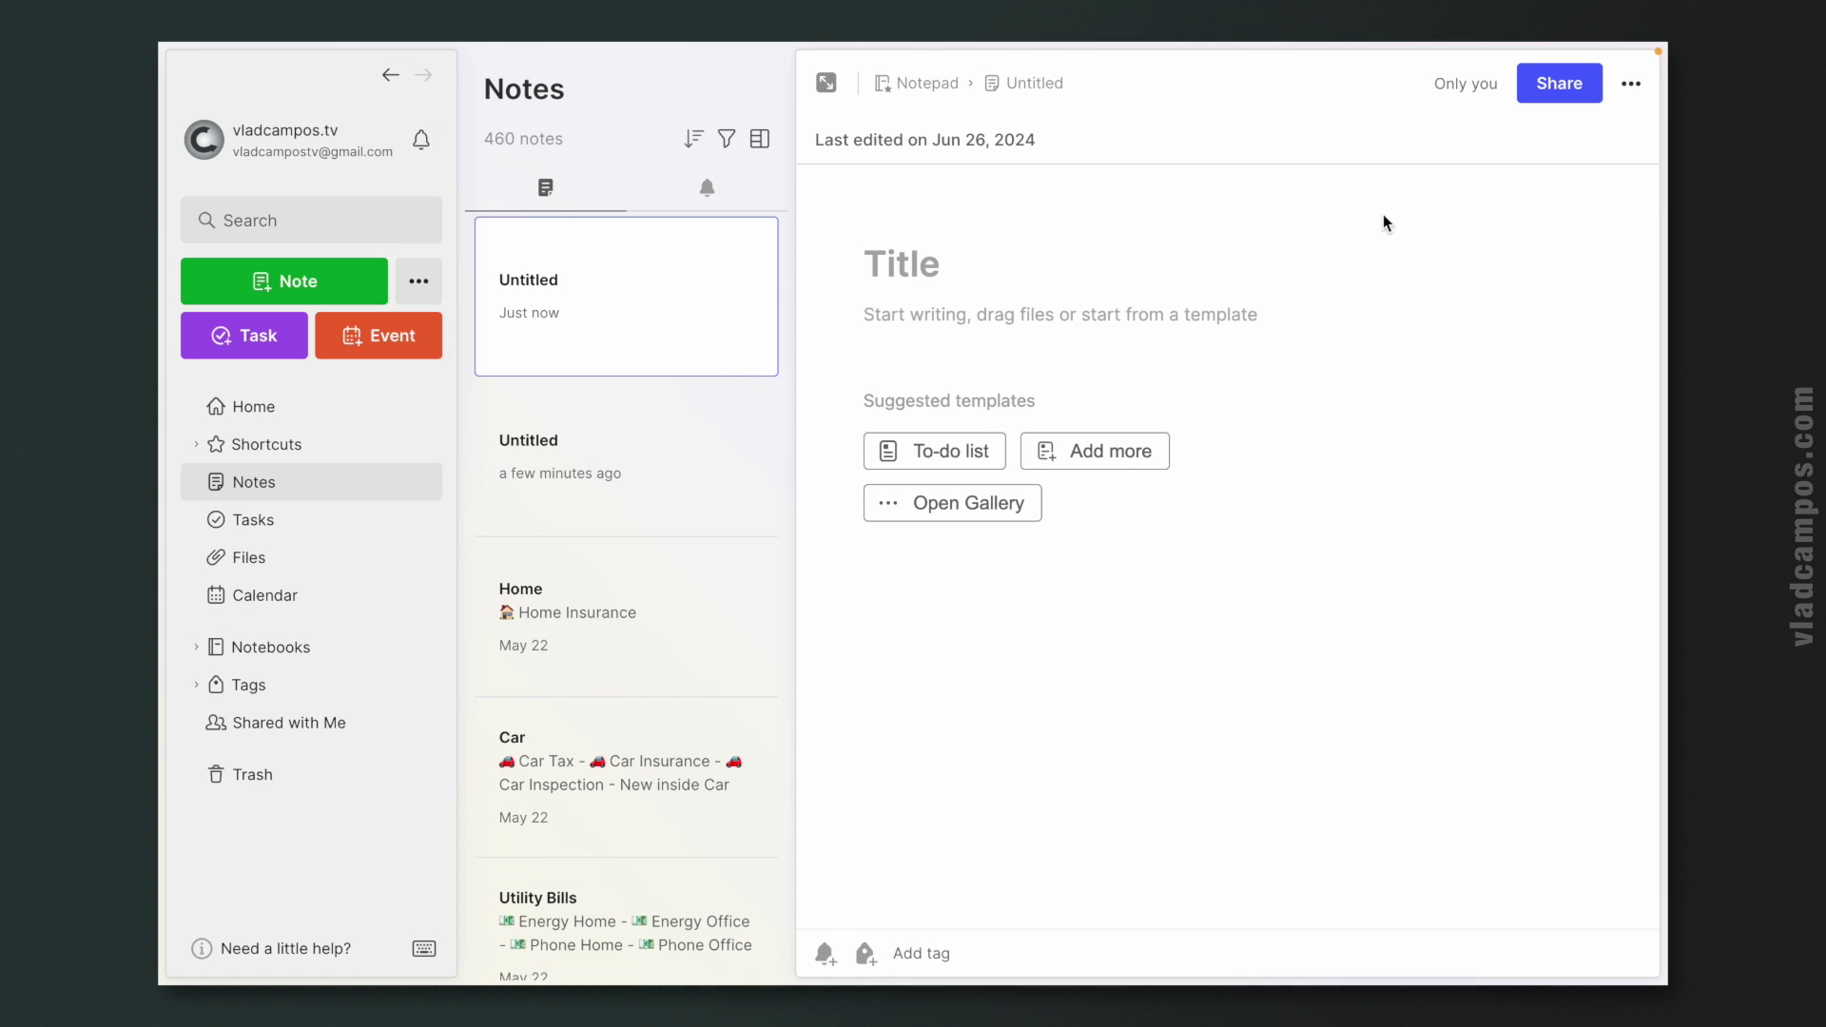
Step: Create an Evernote Calendar event titled New Note on 6/26/2024 from 09:45 AM to 10:45 AM and create its linked note
left_click(255, 407)
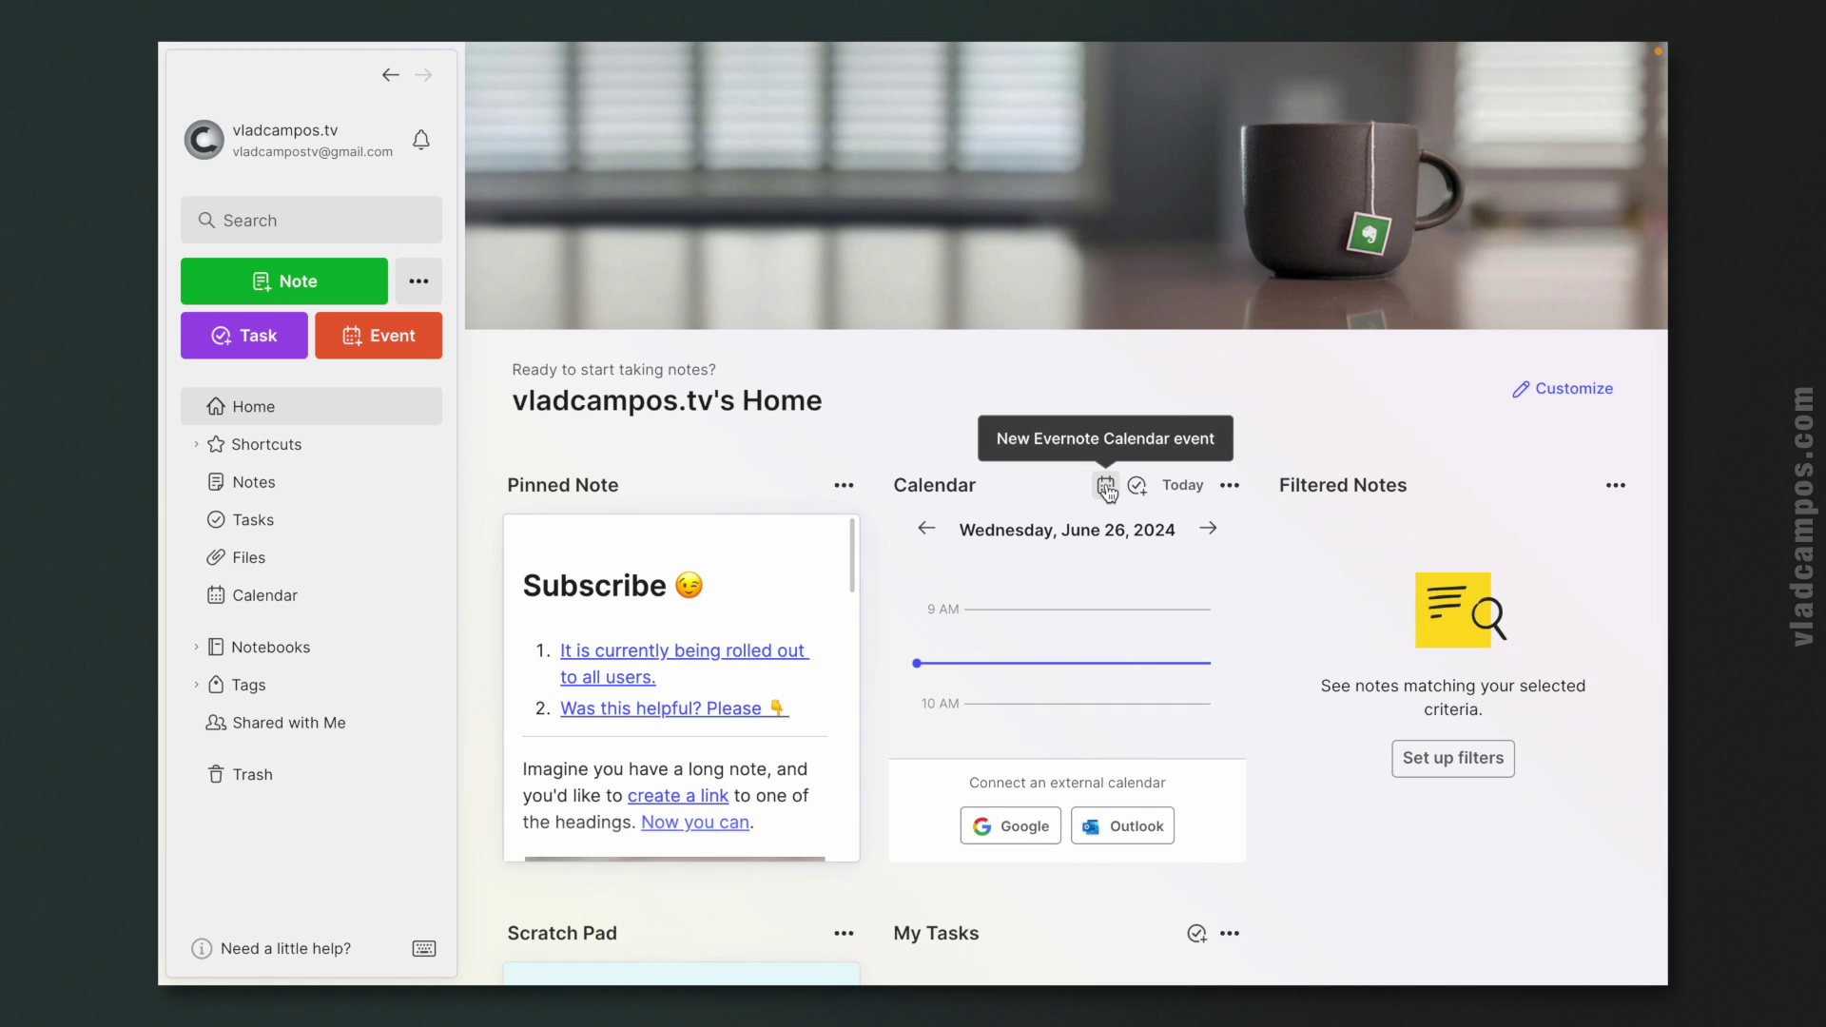
left_click(1106, 487)
type("New Note")
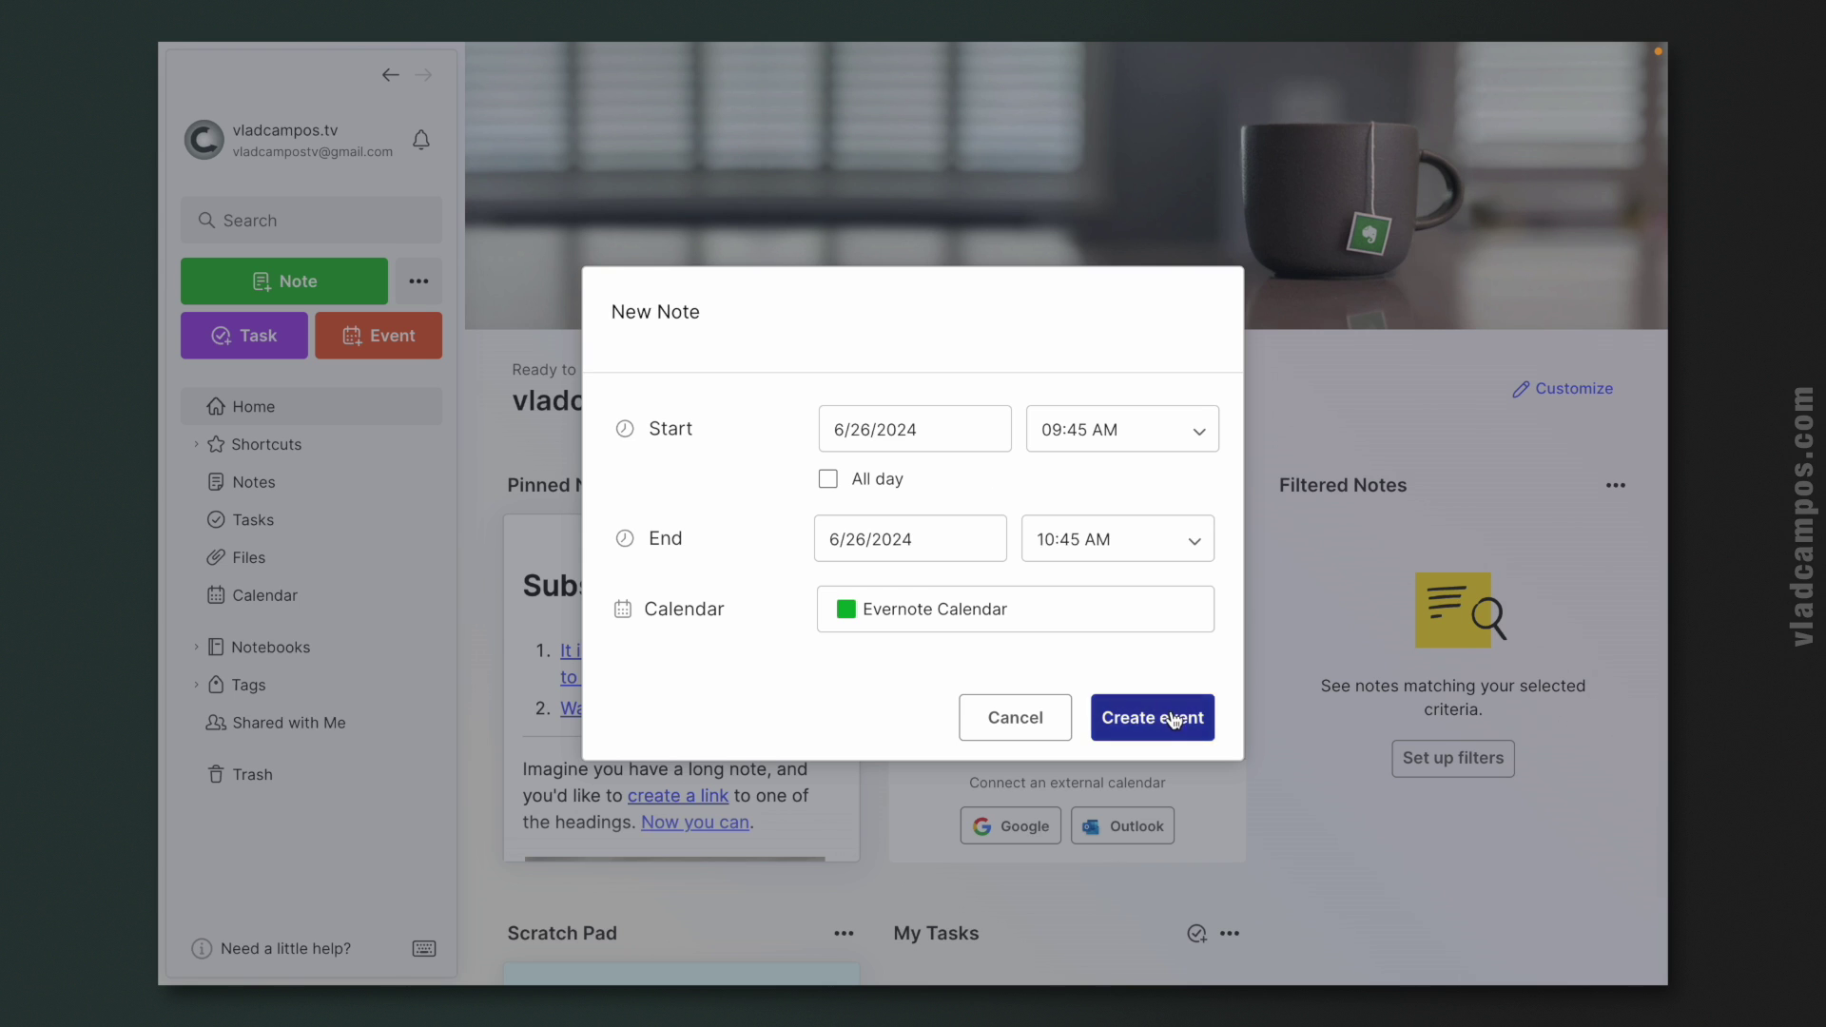
left_click(1178, 717)
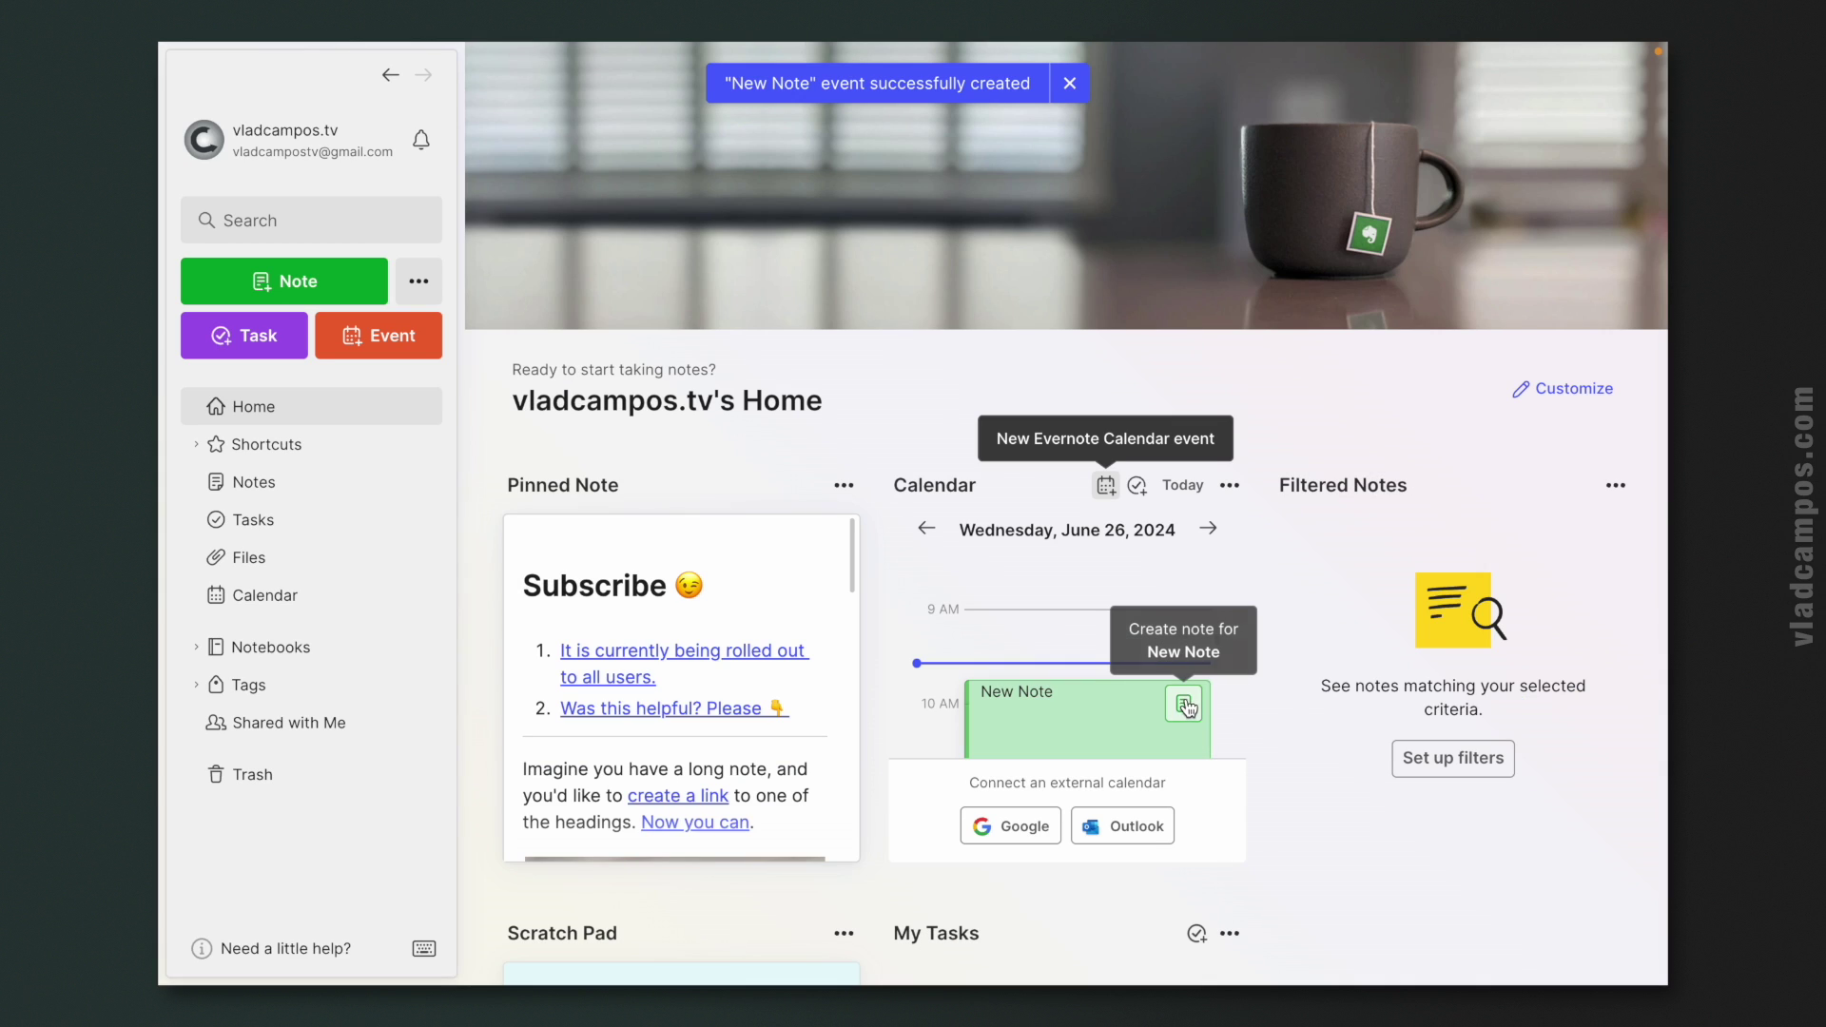
left_click(1185, 707)
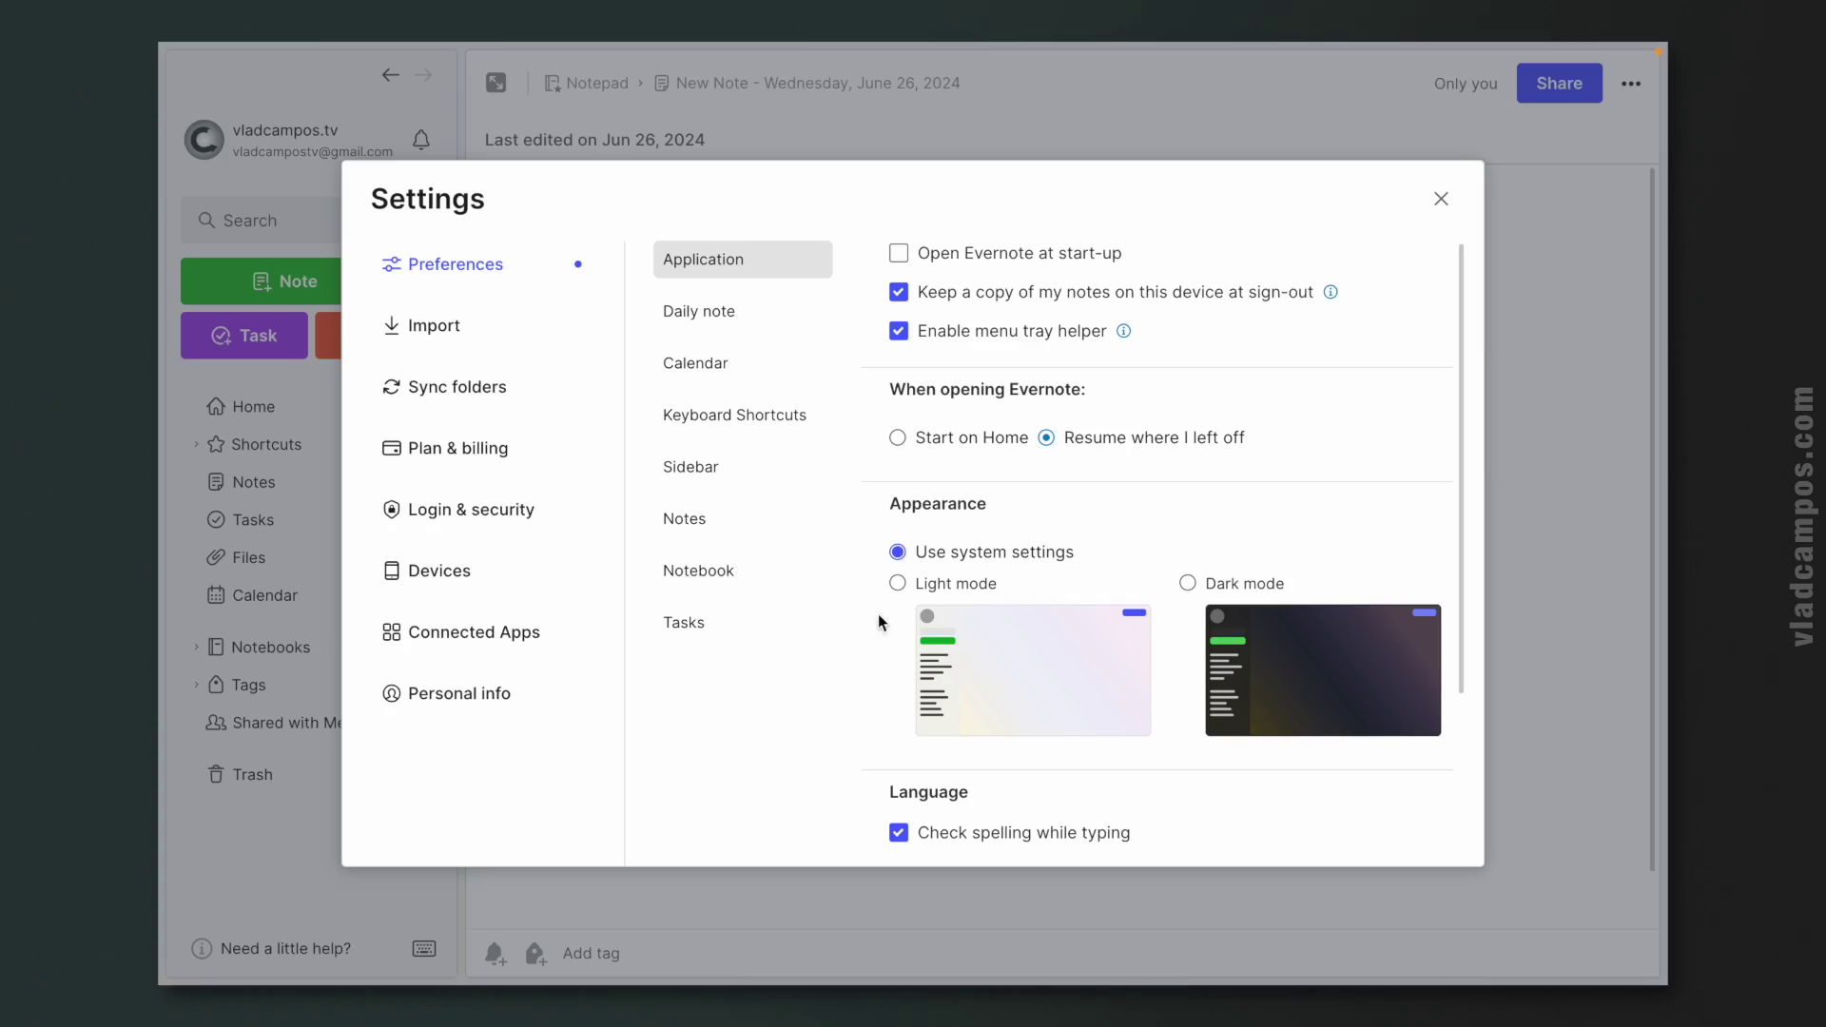
Step: Enable the automatic daily note in the preferences and view the available daily templates without changing the selection
left_click(756, 320)
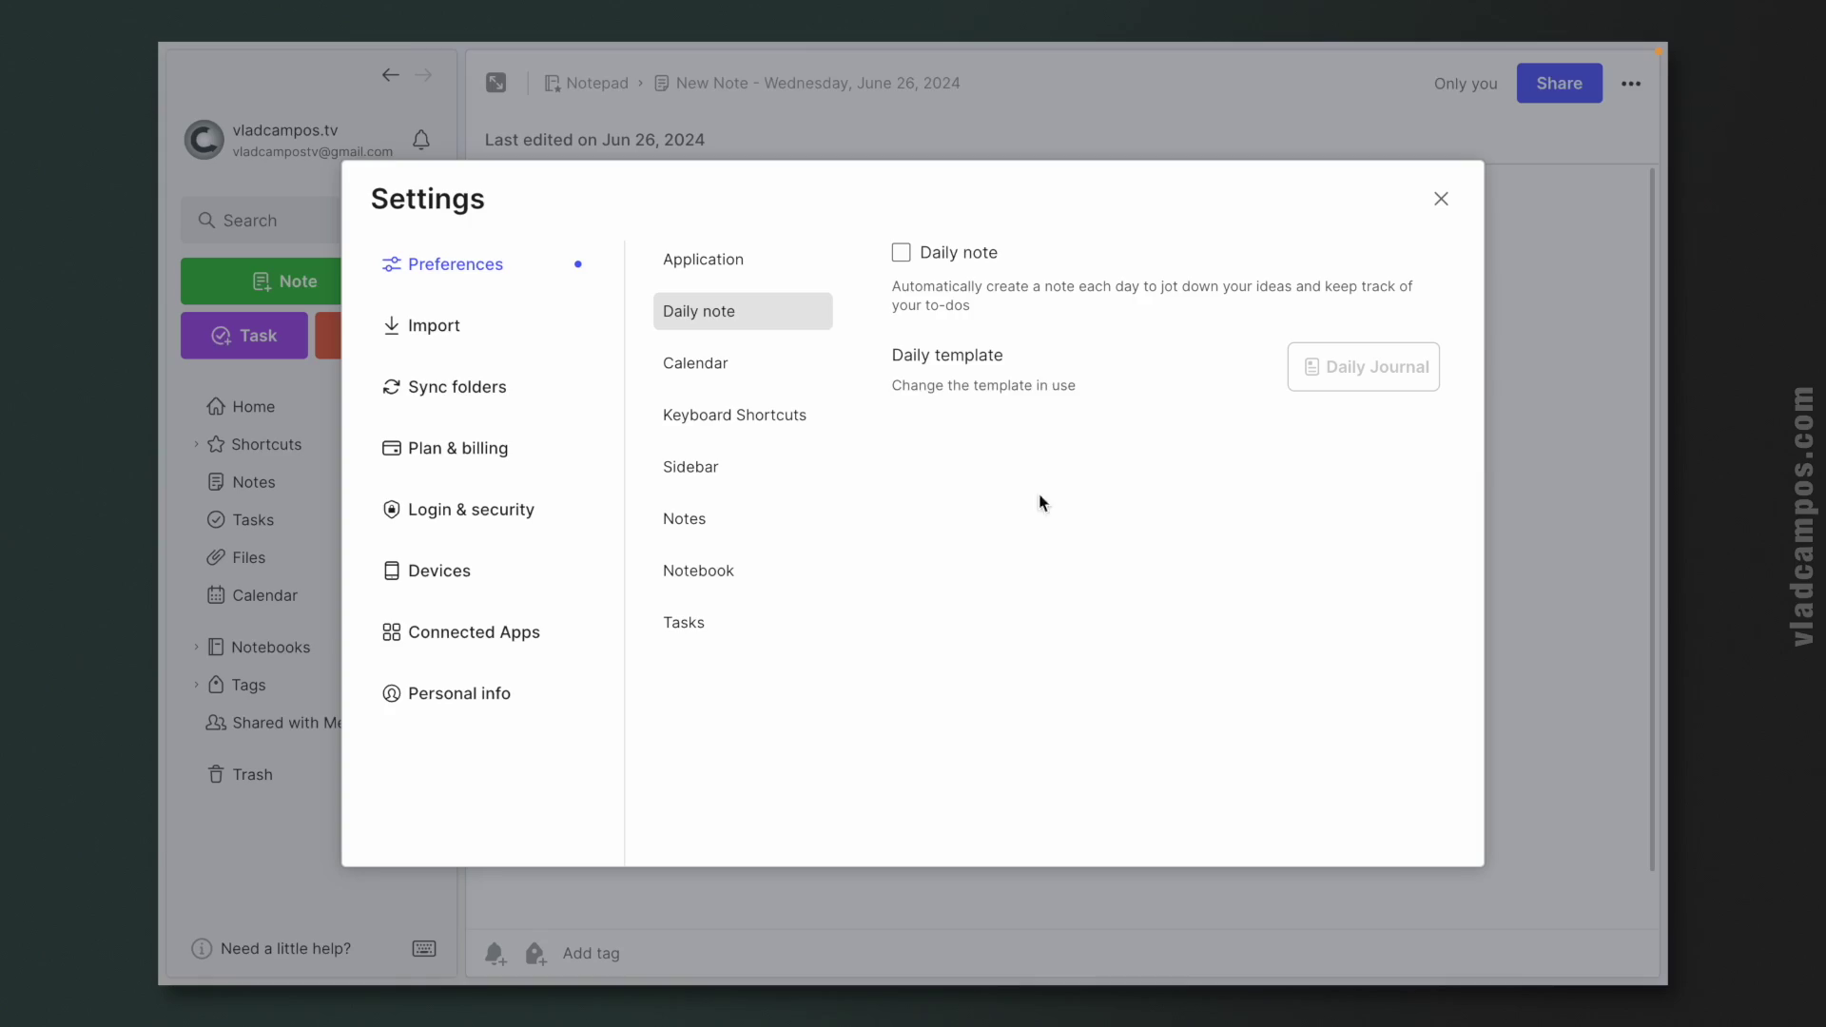
left_click(902, 254)
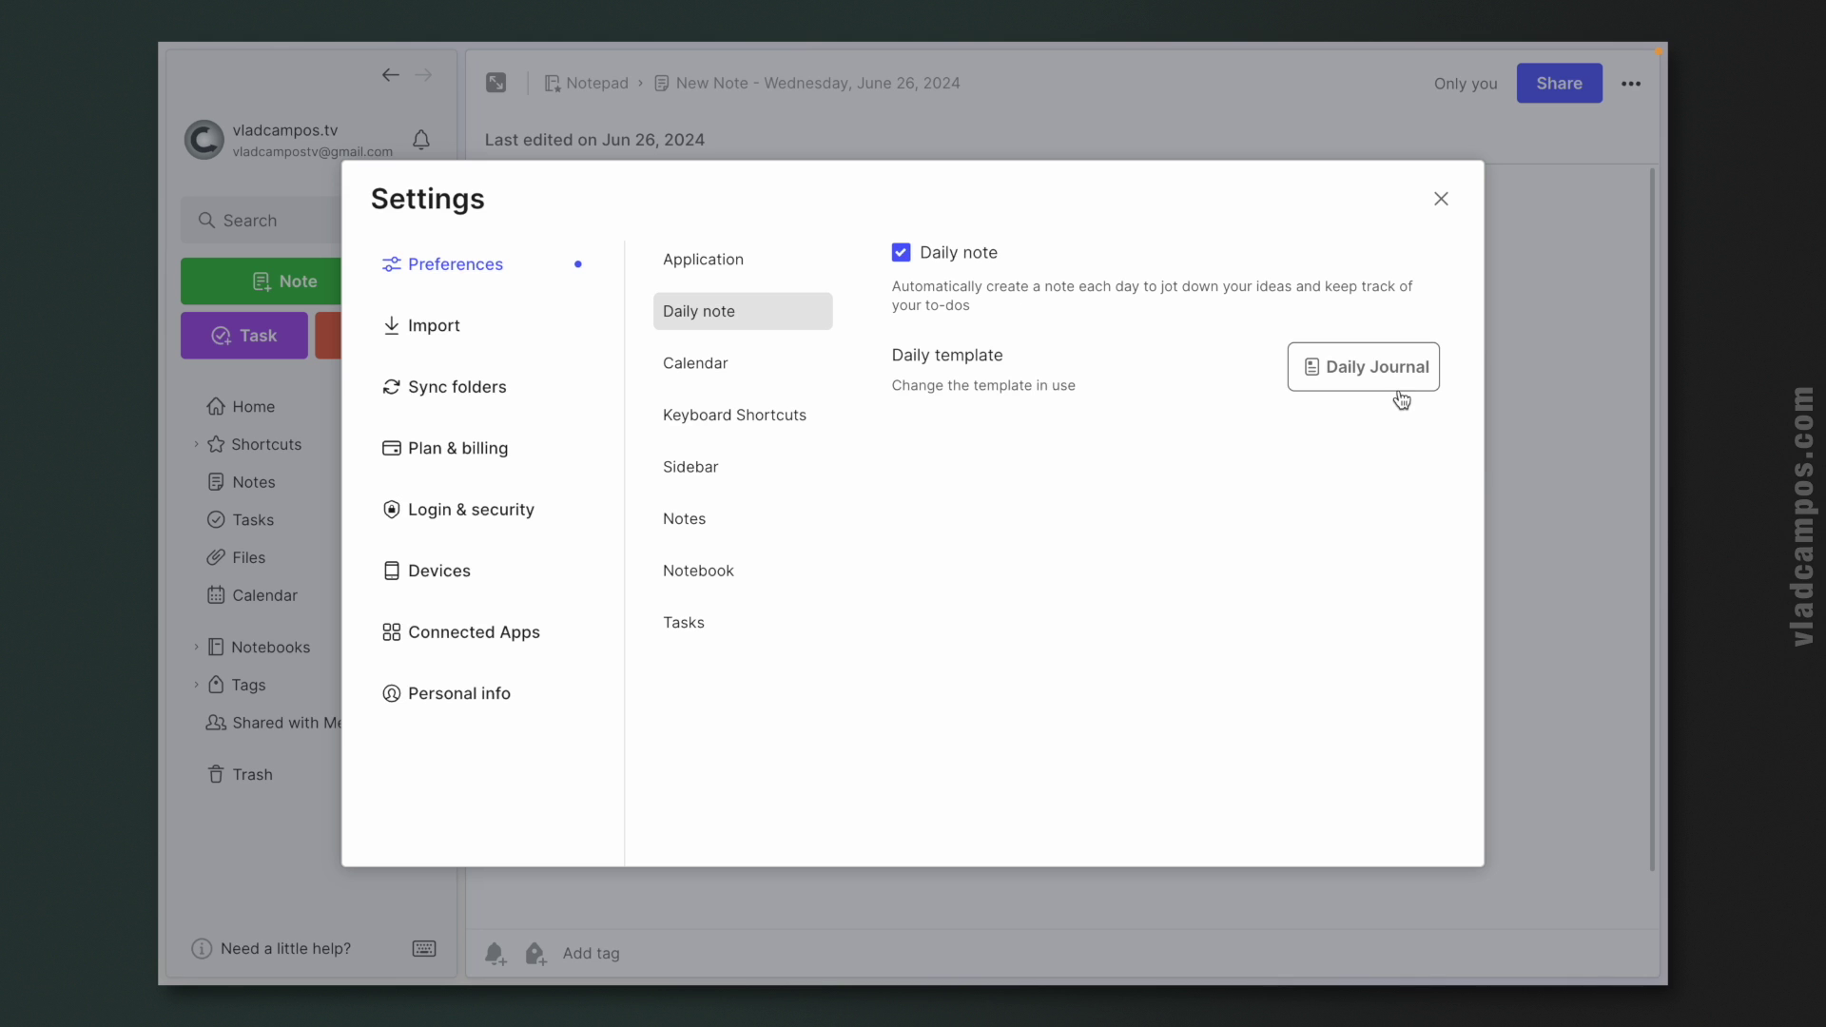
left_click(1396, 371)
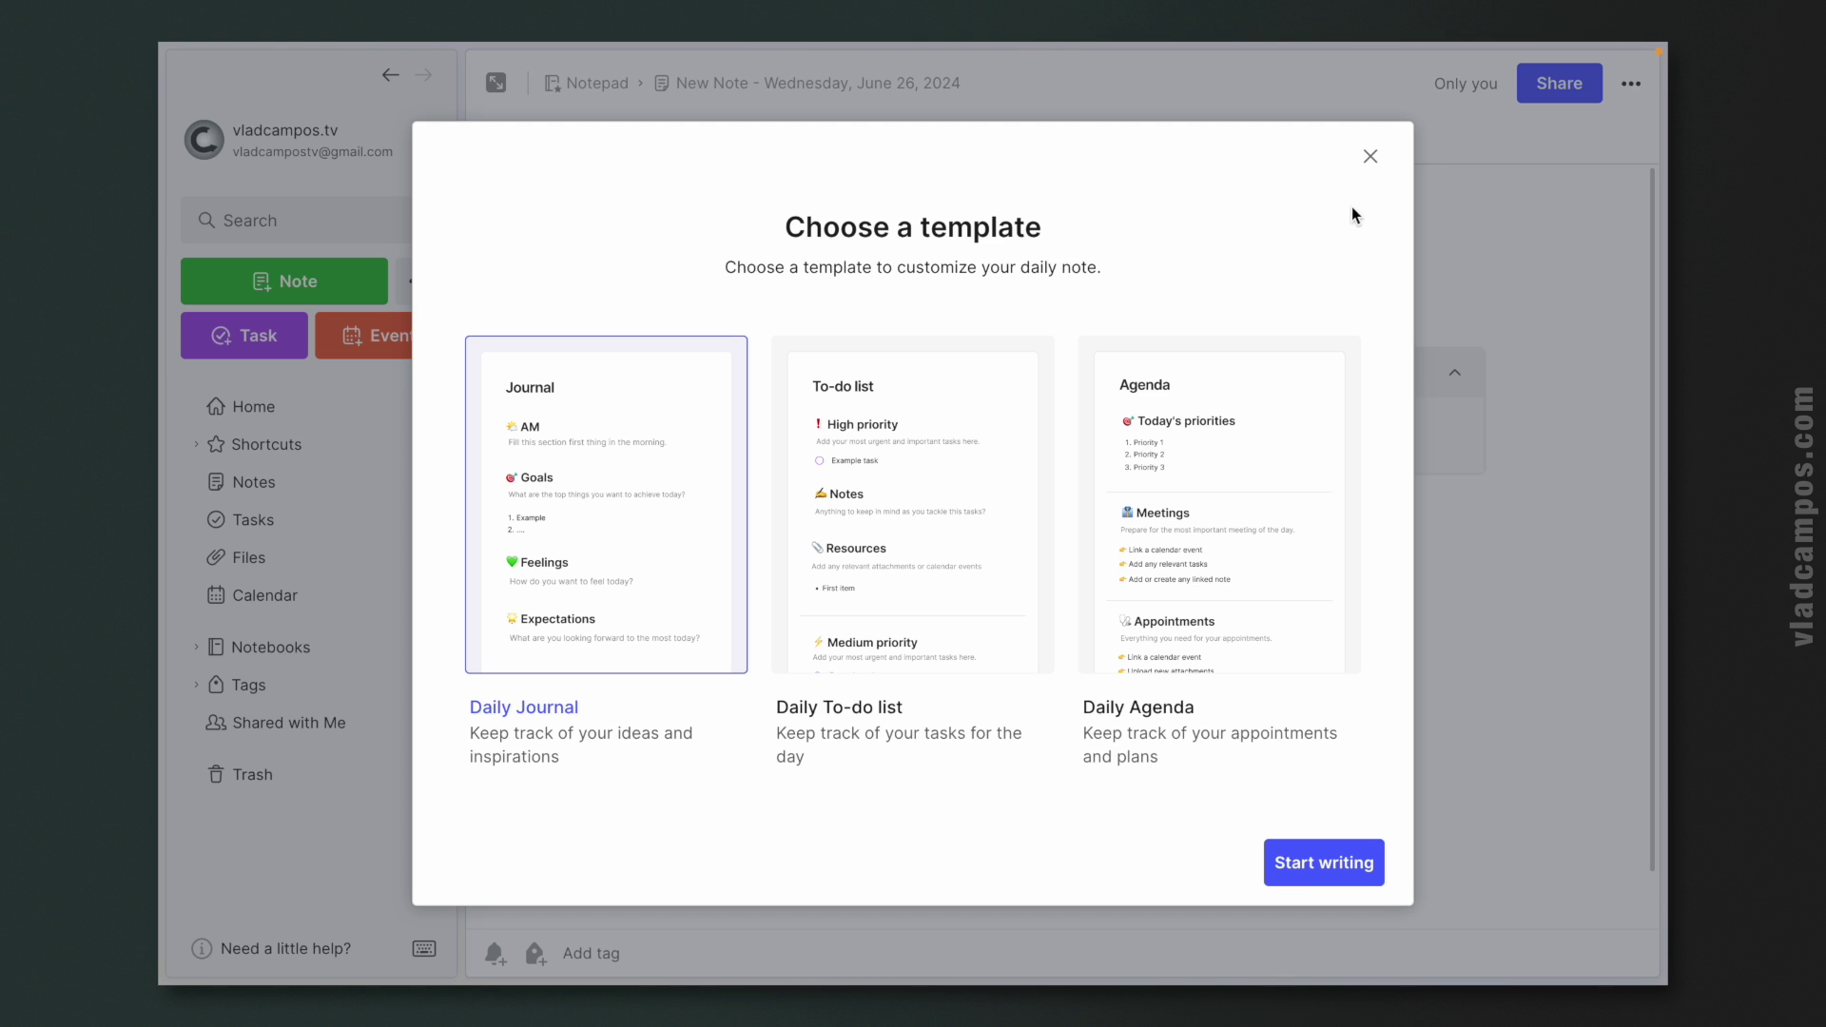
left_click(1371, 156)
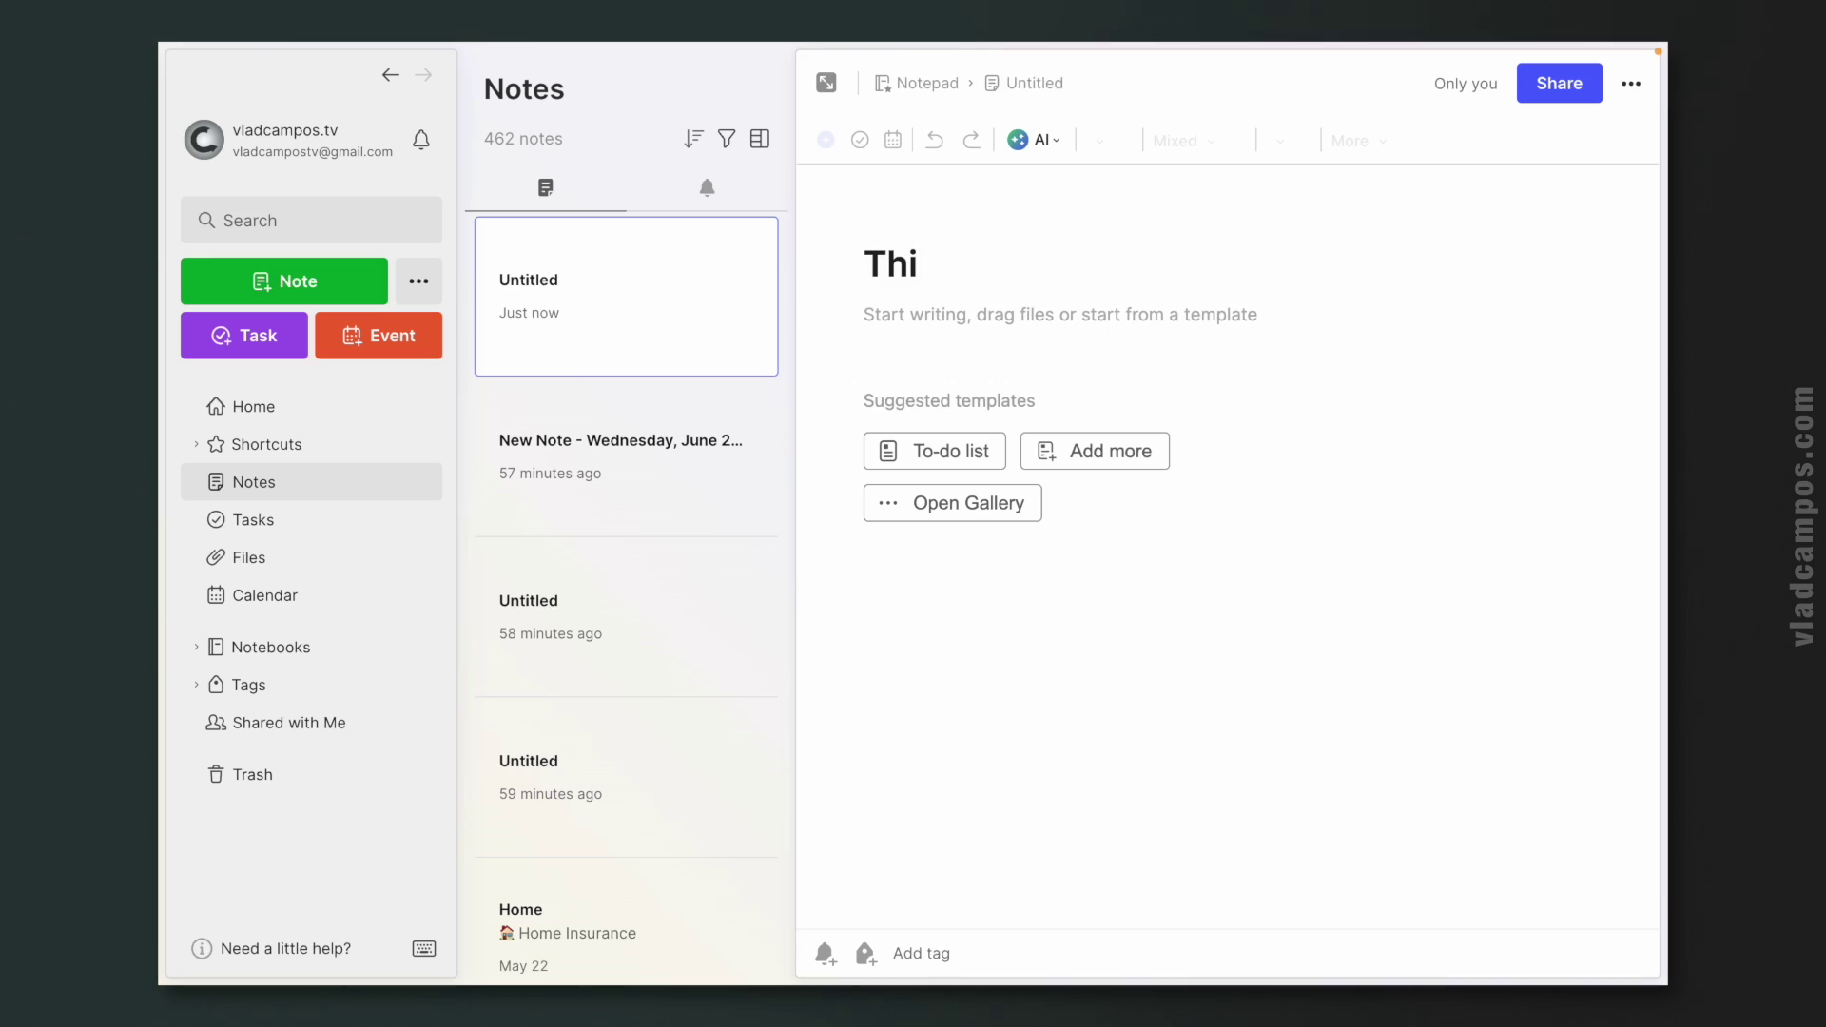
Step: Replace the note's title with "New Template" and enter the body text "Thi is a new Template."
key("ctrl+a")
type("New Template")
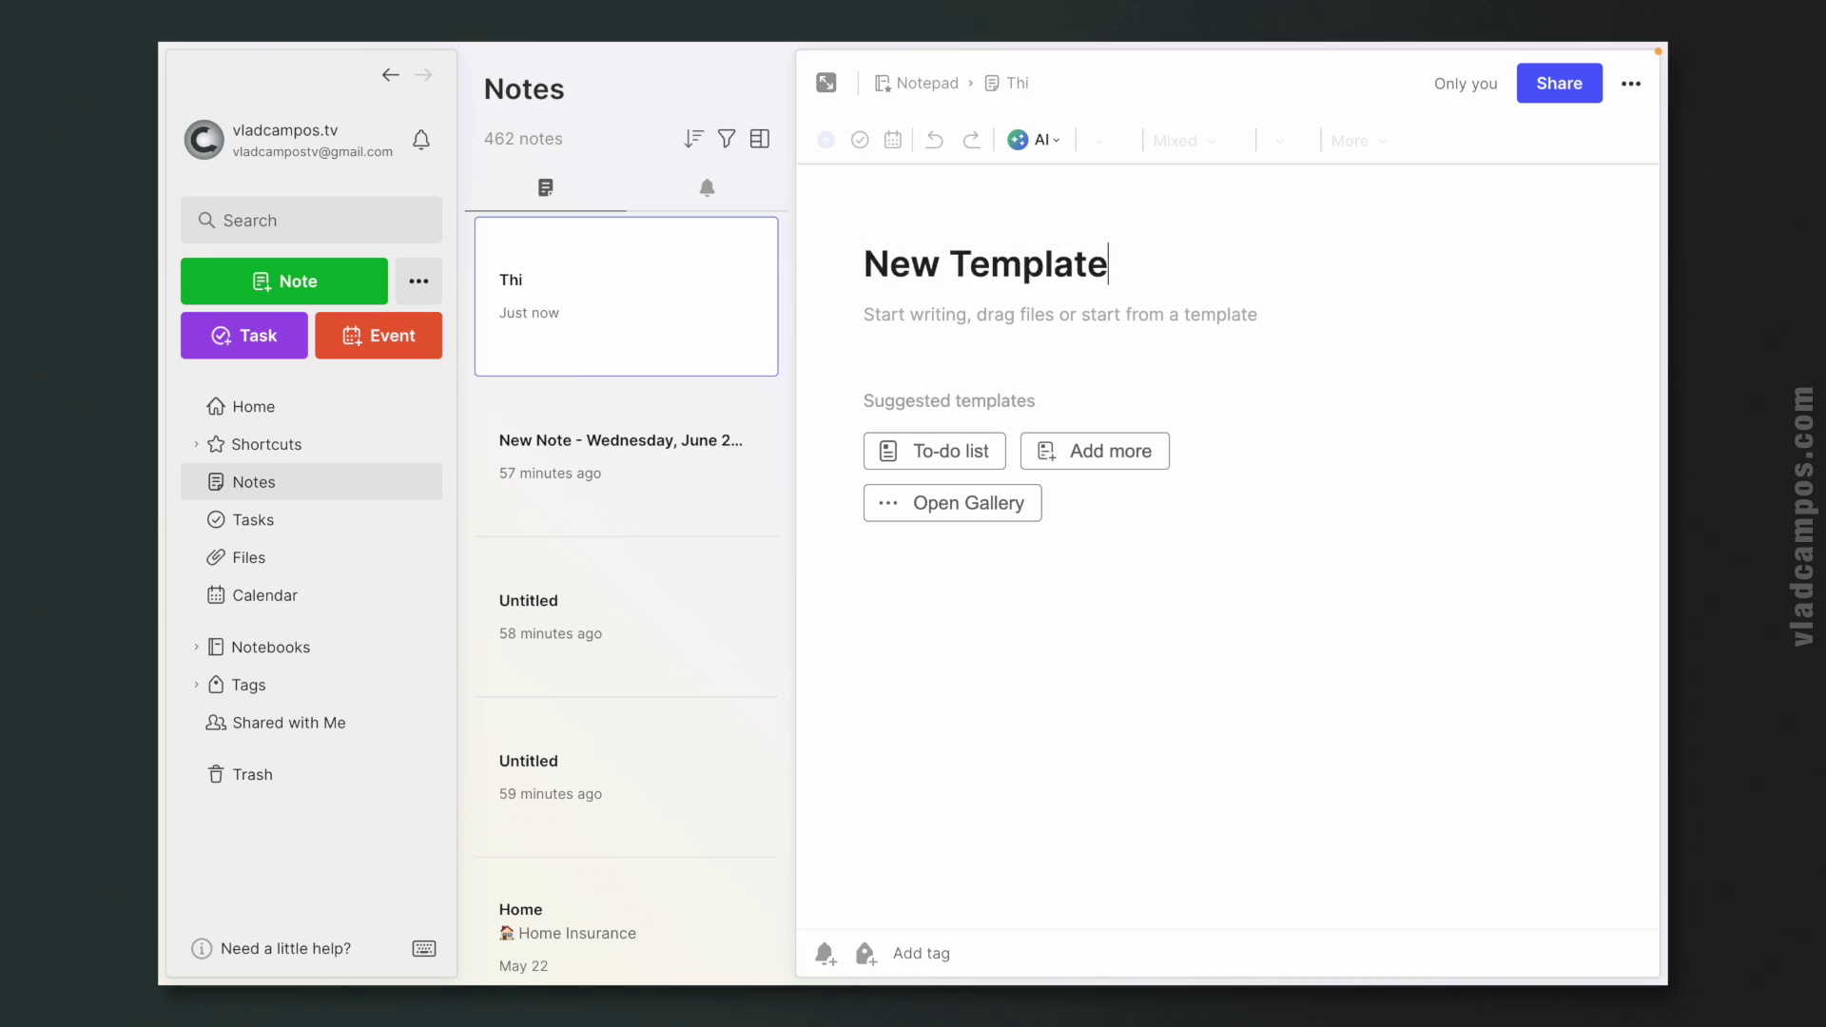
key("Return")
type("Thi is a new Template.")
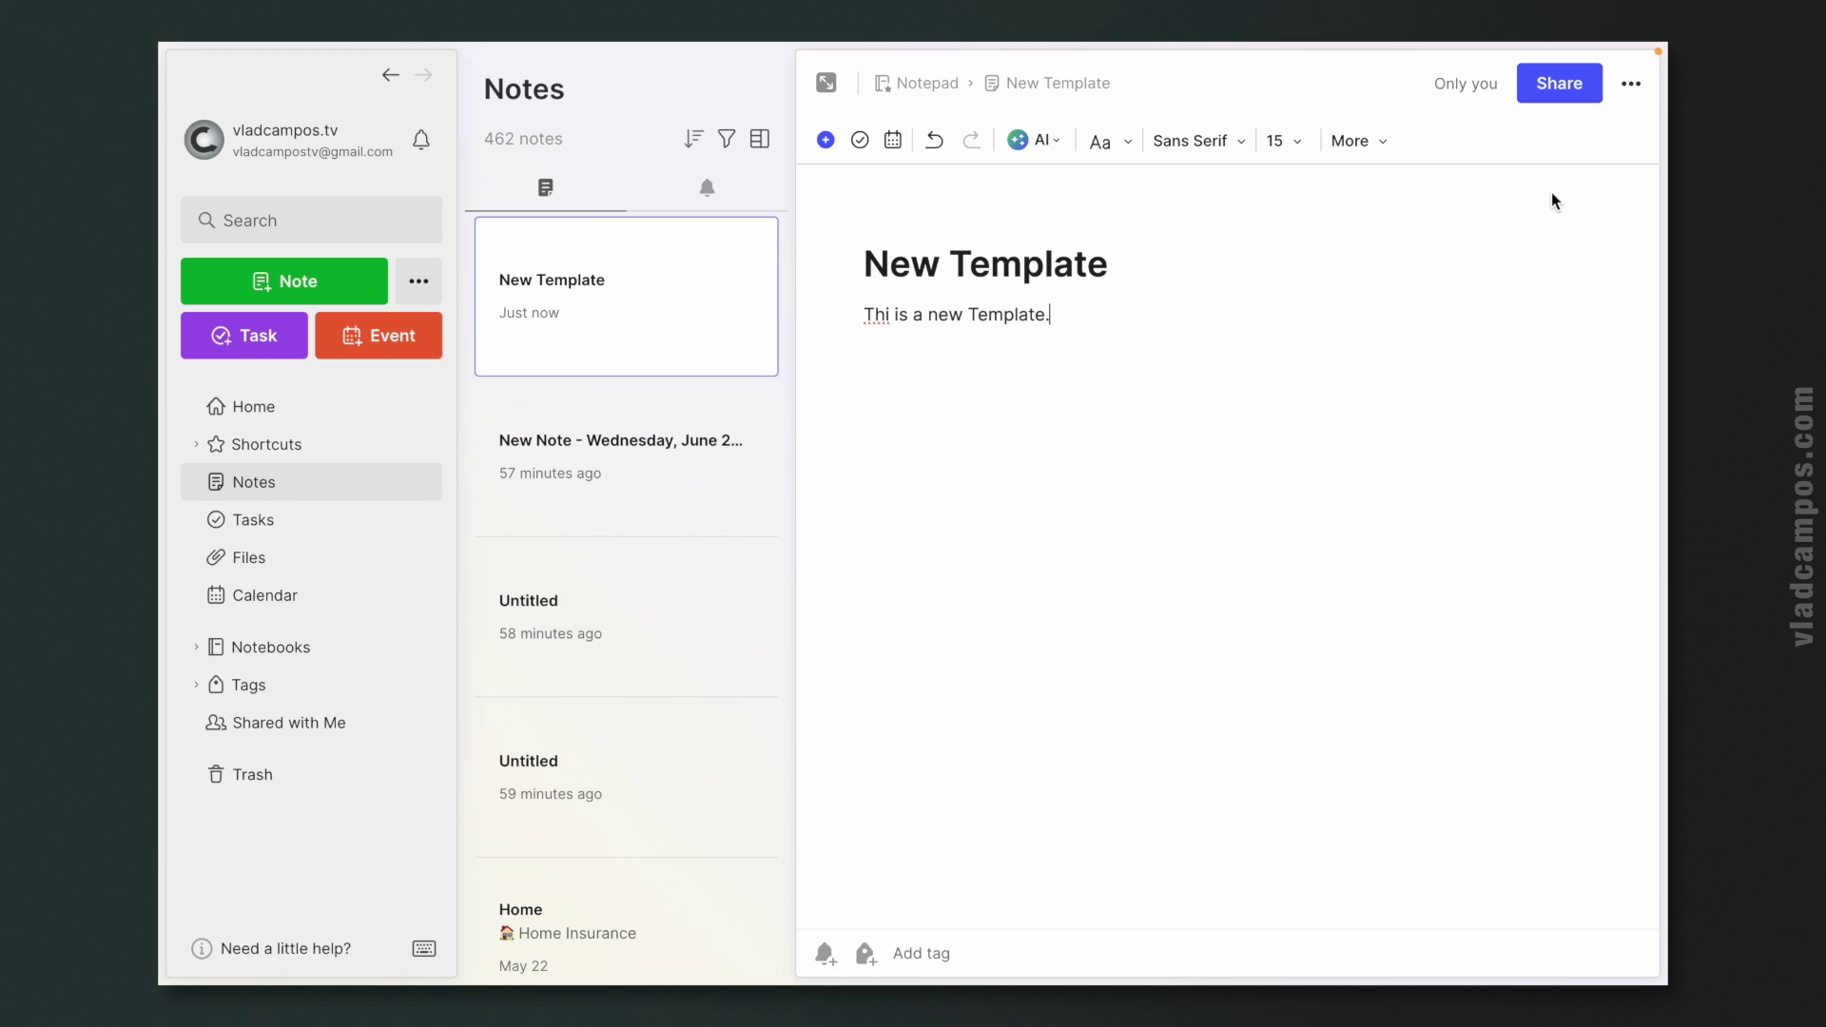
Step: Save the note as a template with the title New Template
left_click(1631, 84)
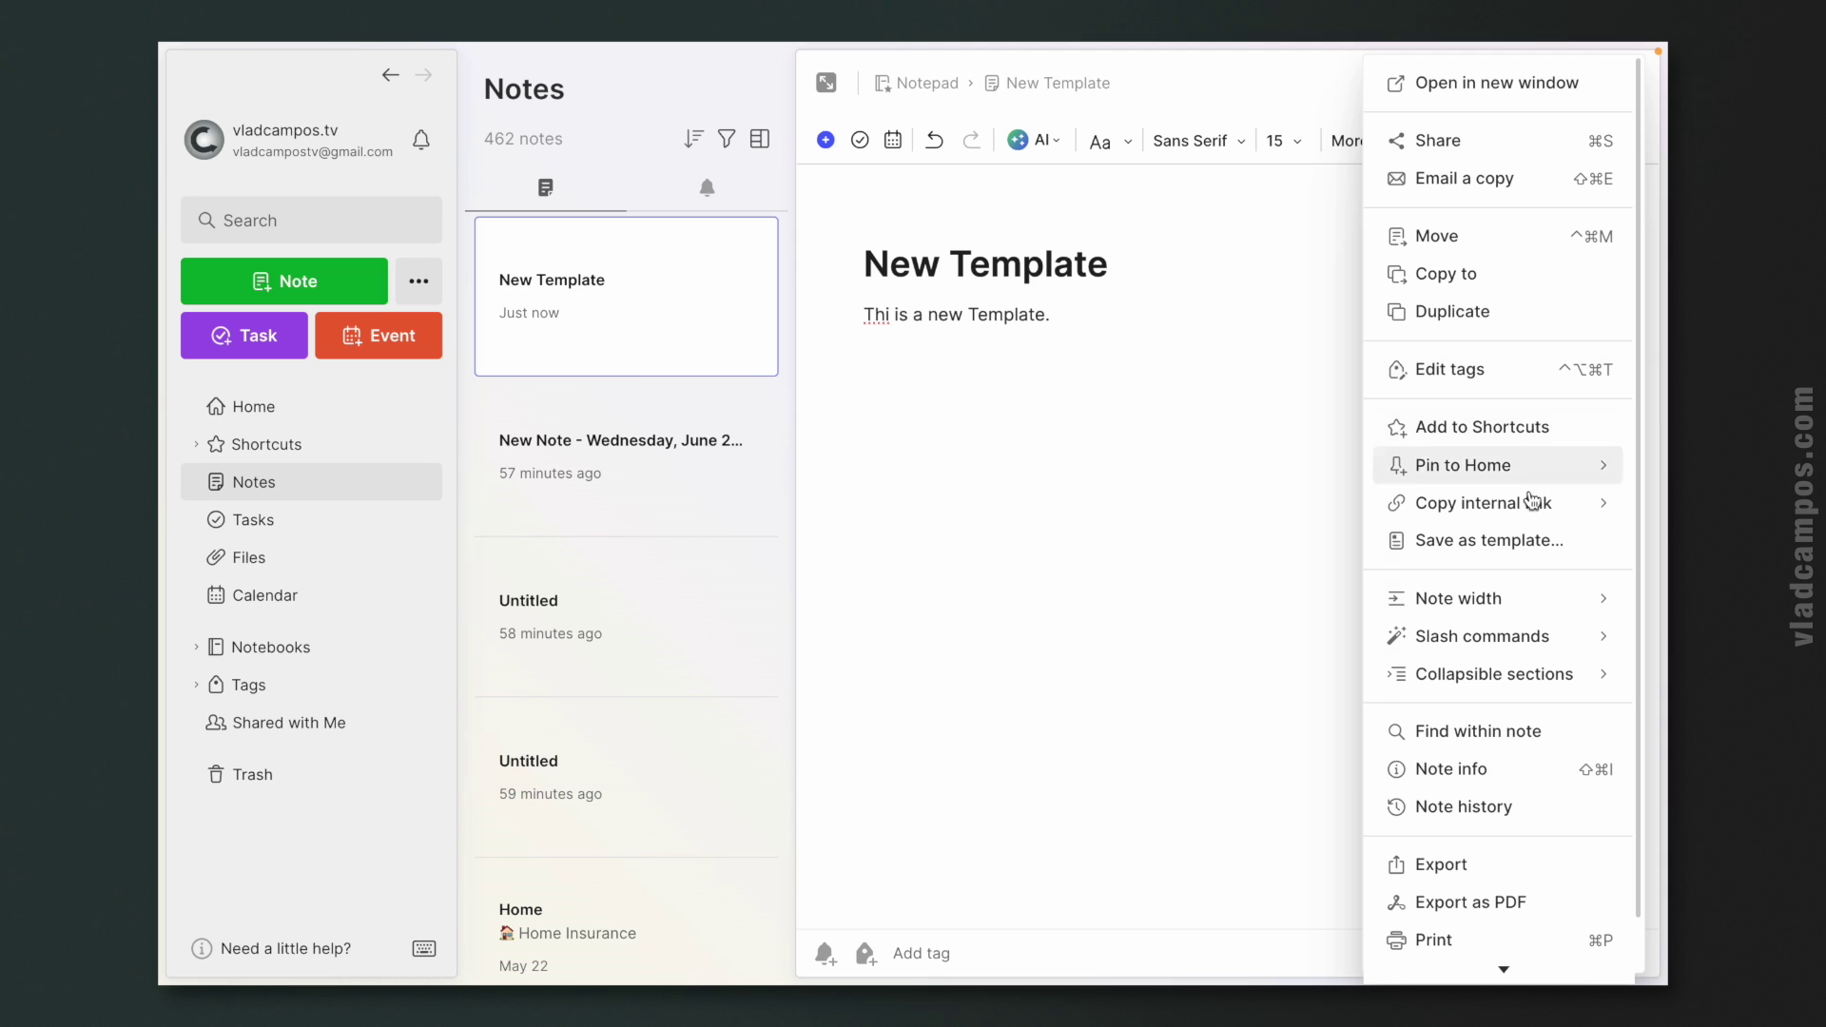
left_click(1536, 542)
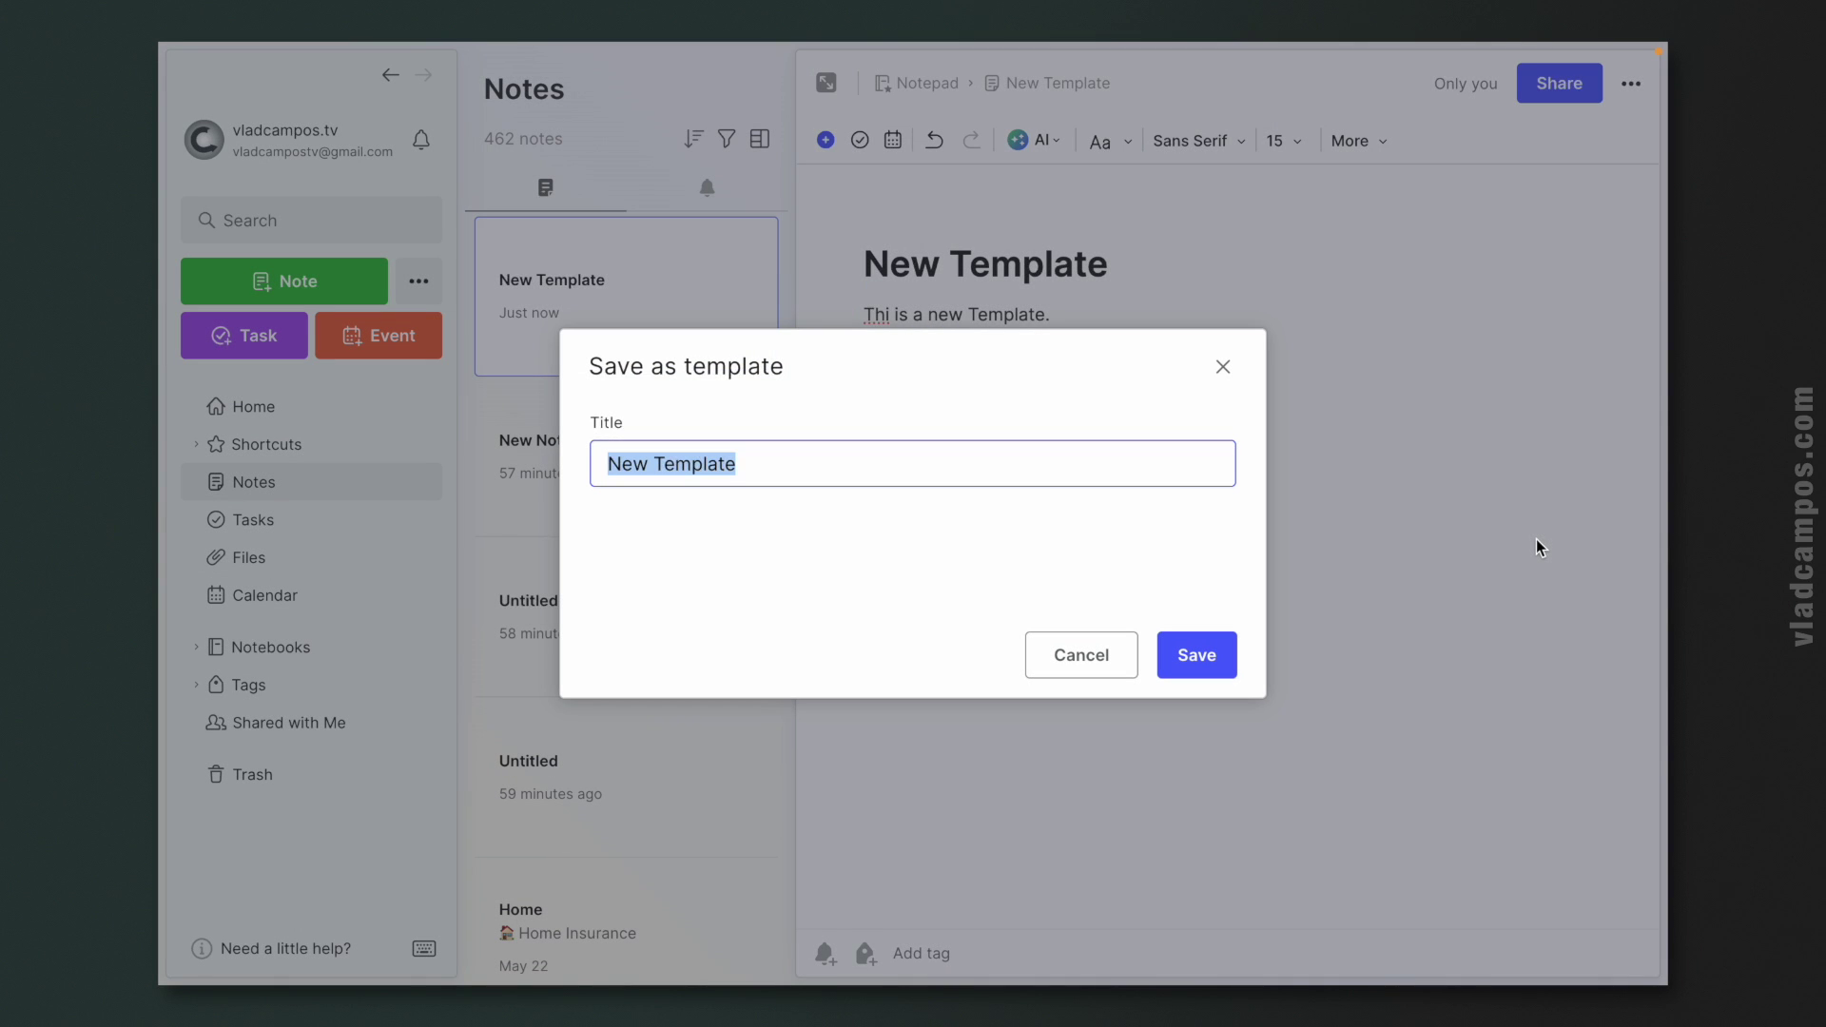
left_click(1182, 653)
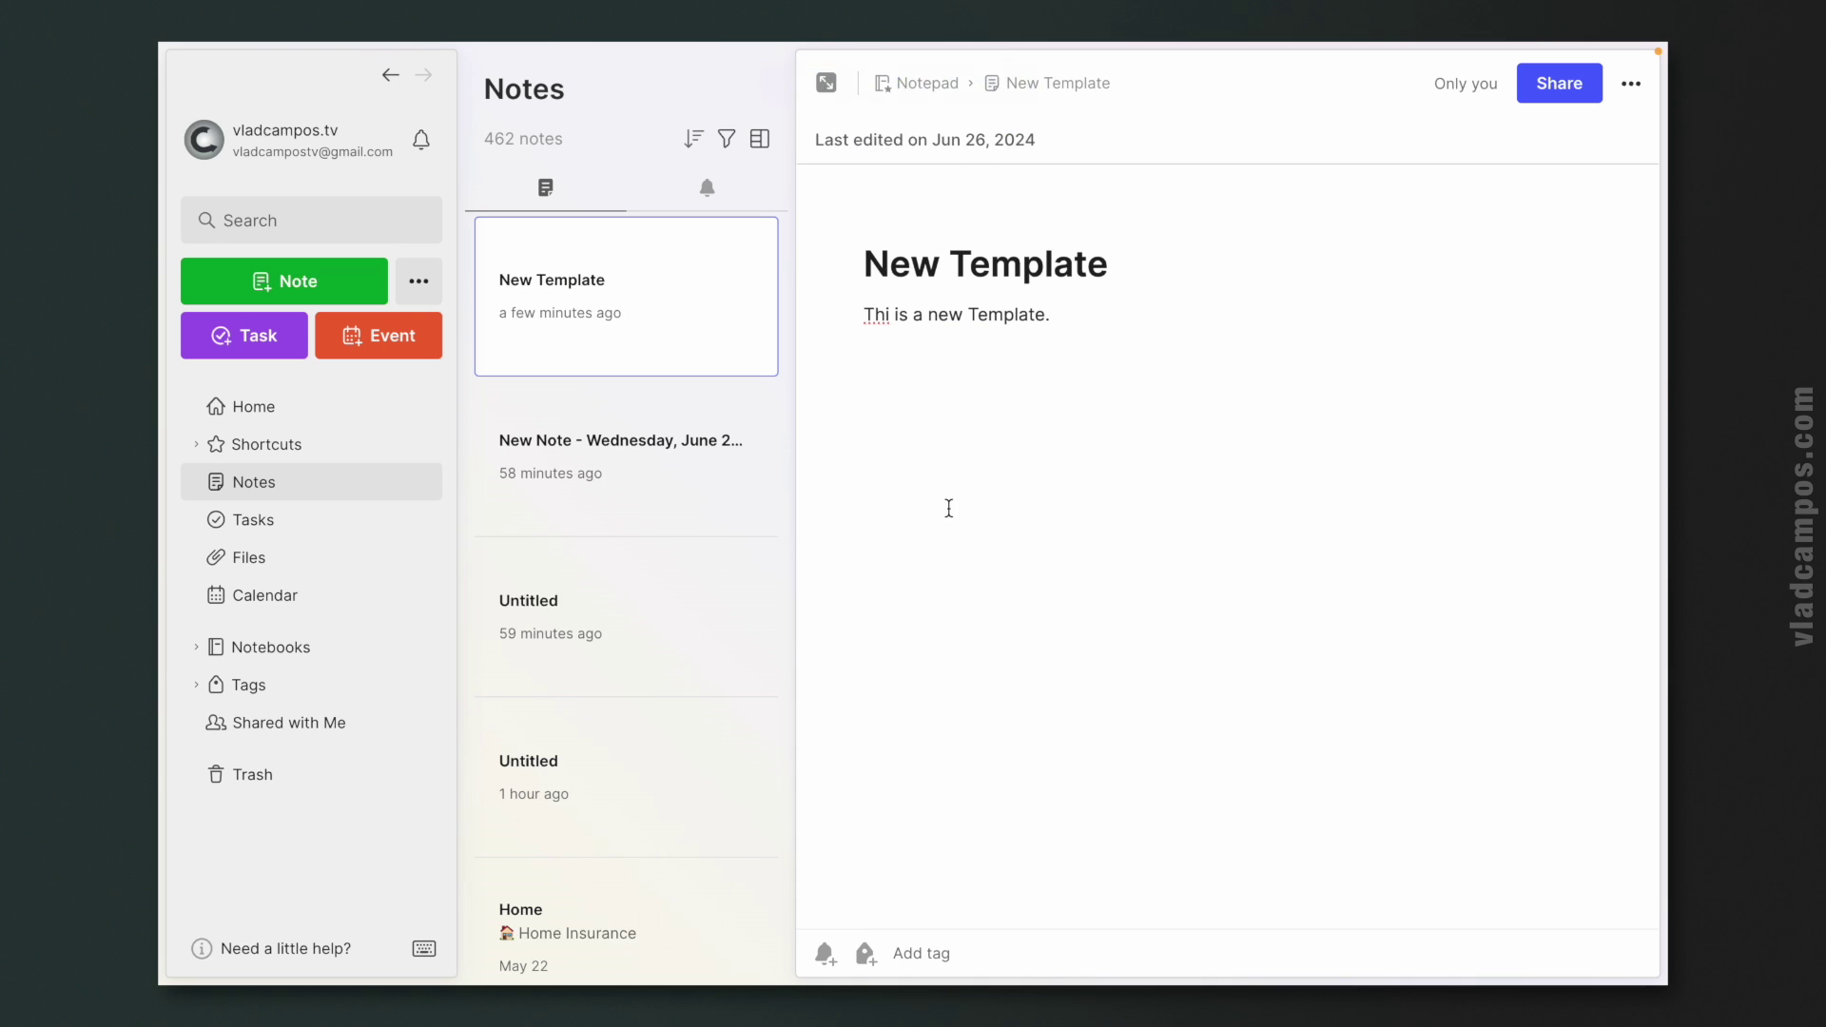
Step: Create a new note and apply the saved New Template from My Templates, reopening the gallery to refresh its list
left_click(273, 296)
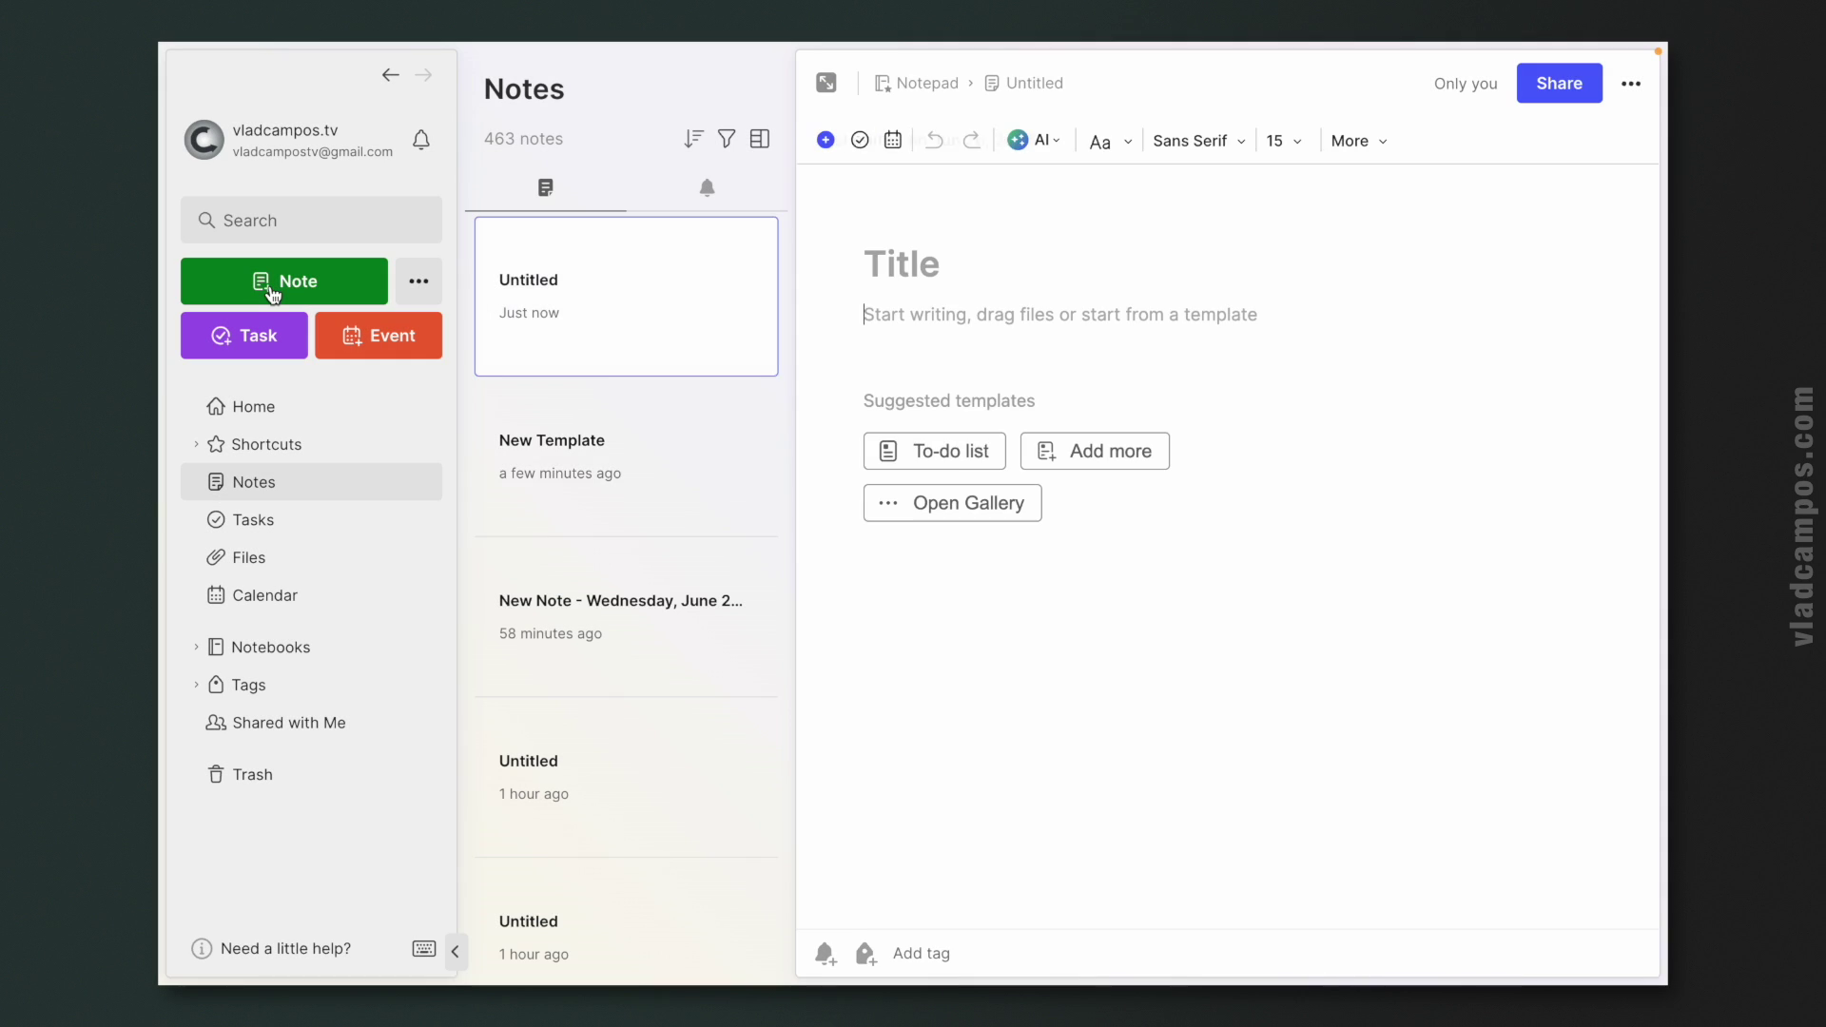
left_click(892, 511)
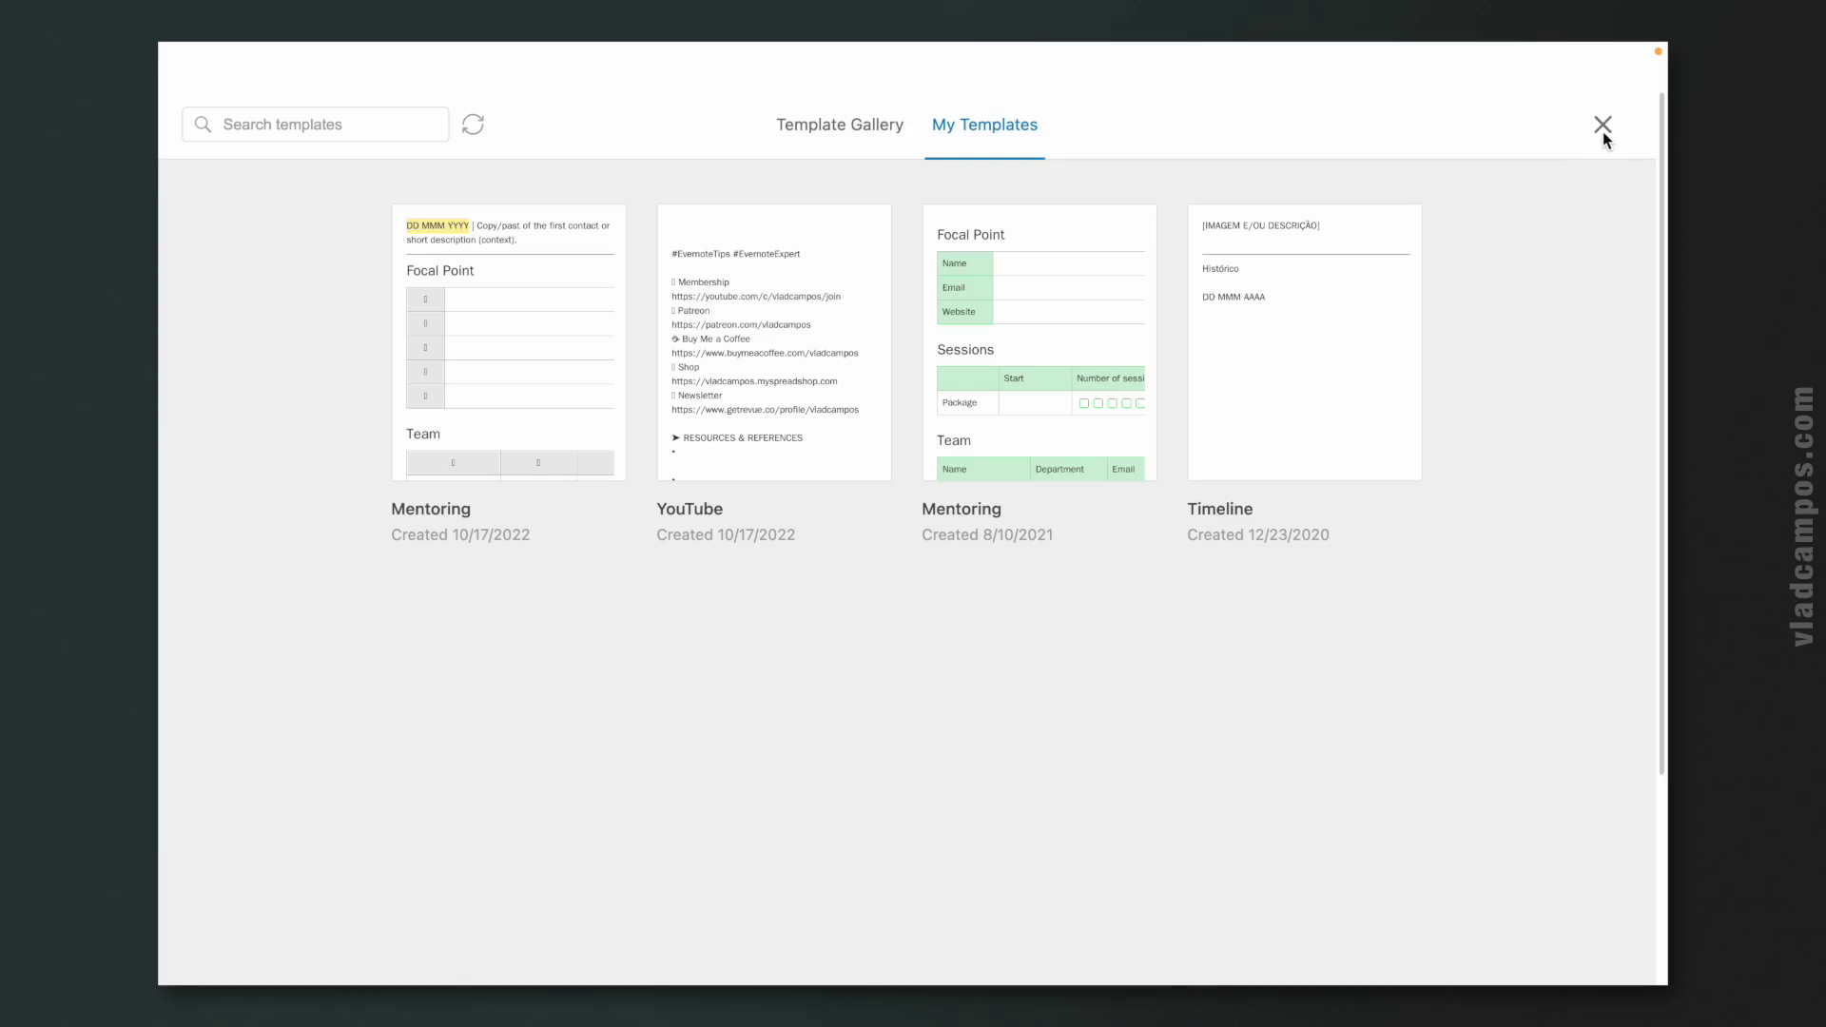
left_click(1603, 125)
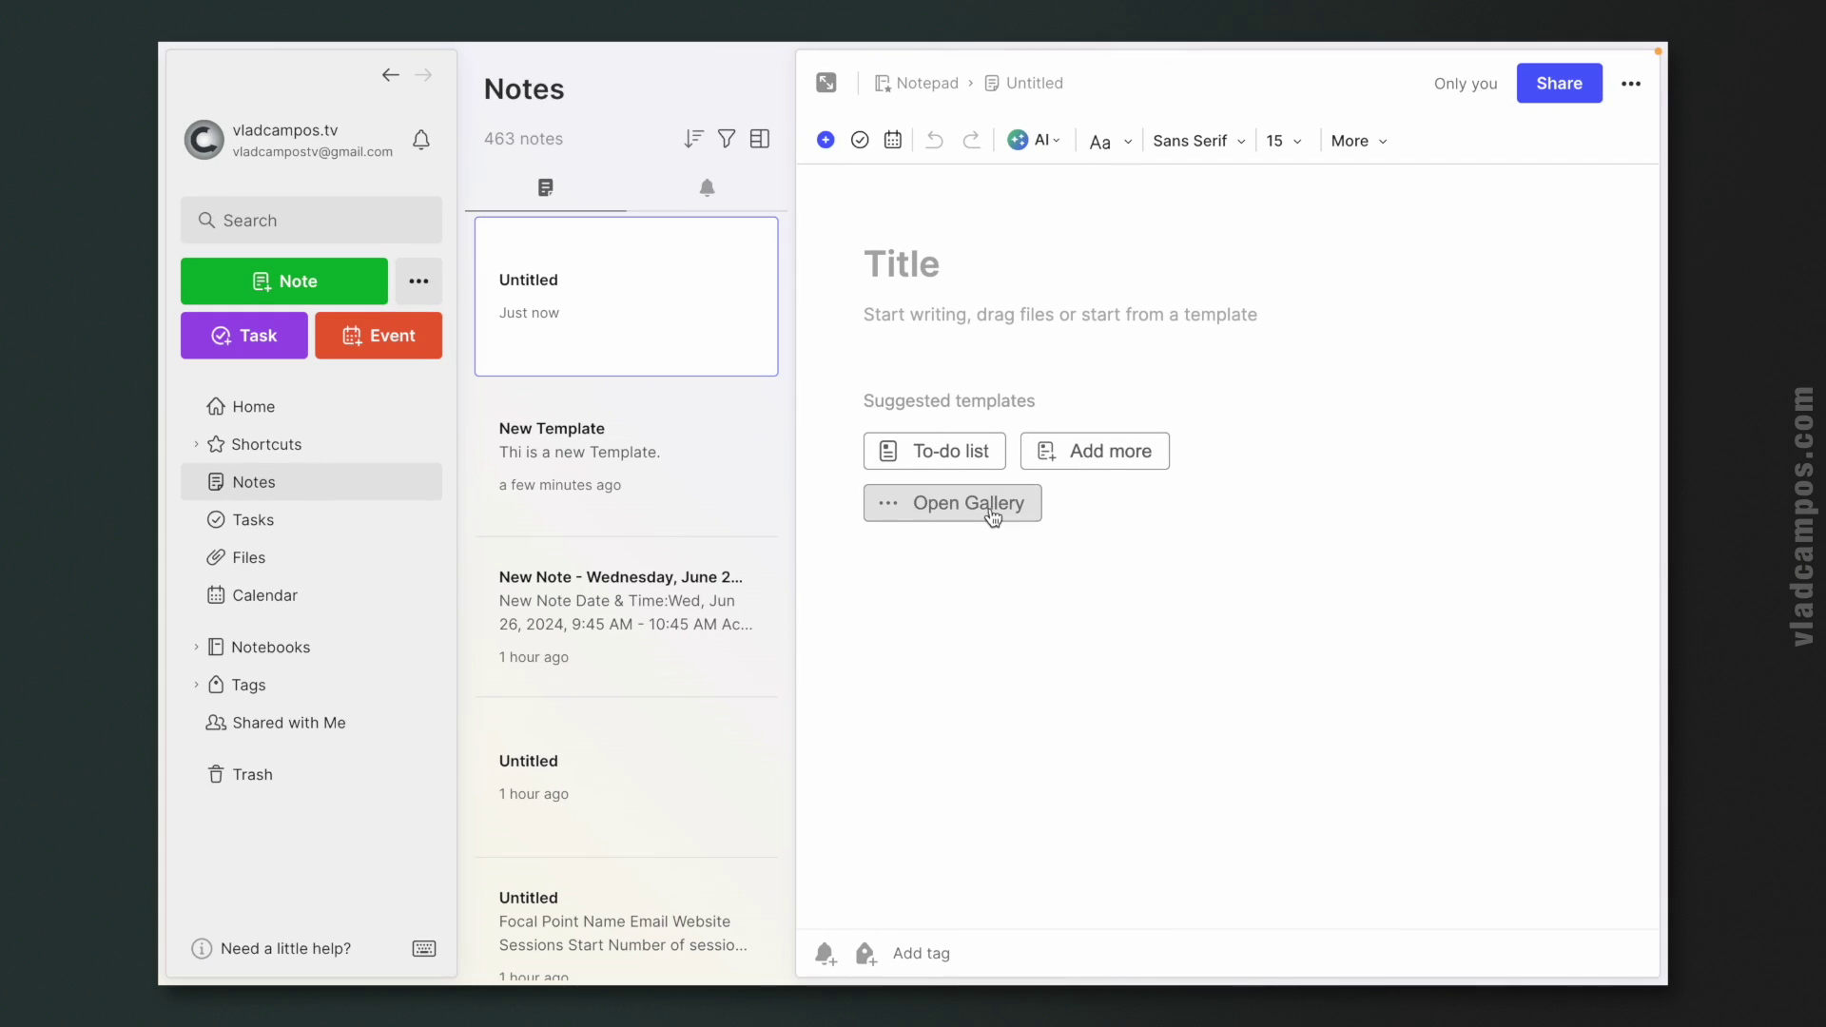
left_click(993, 517)
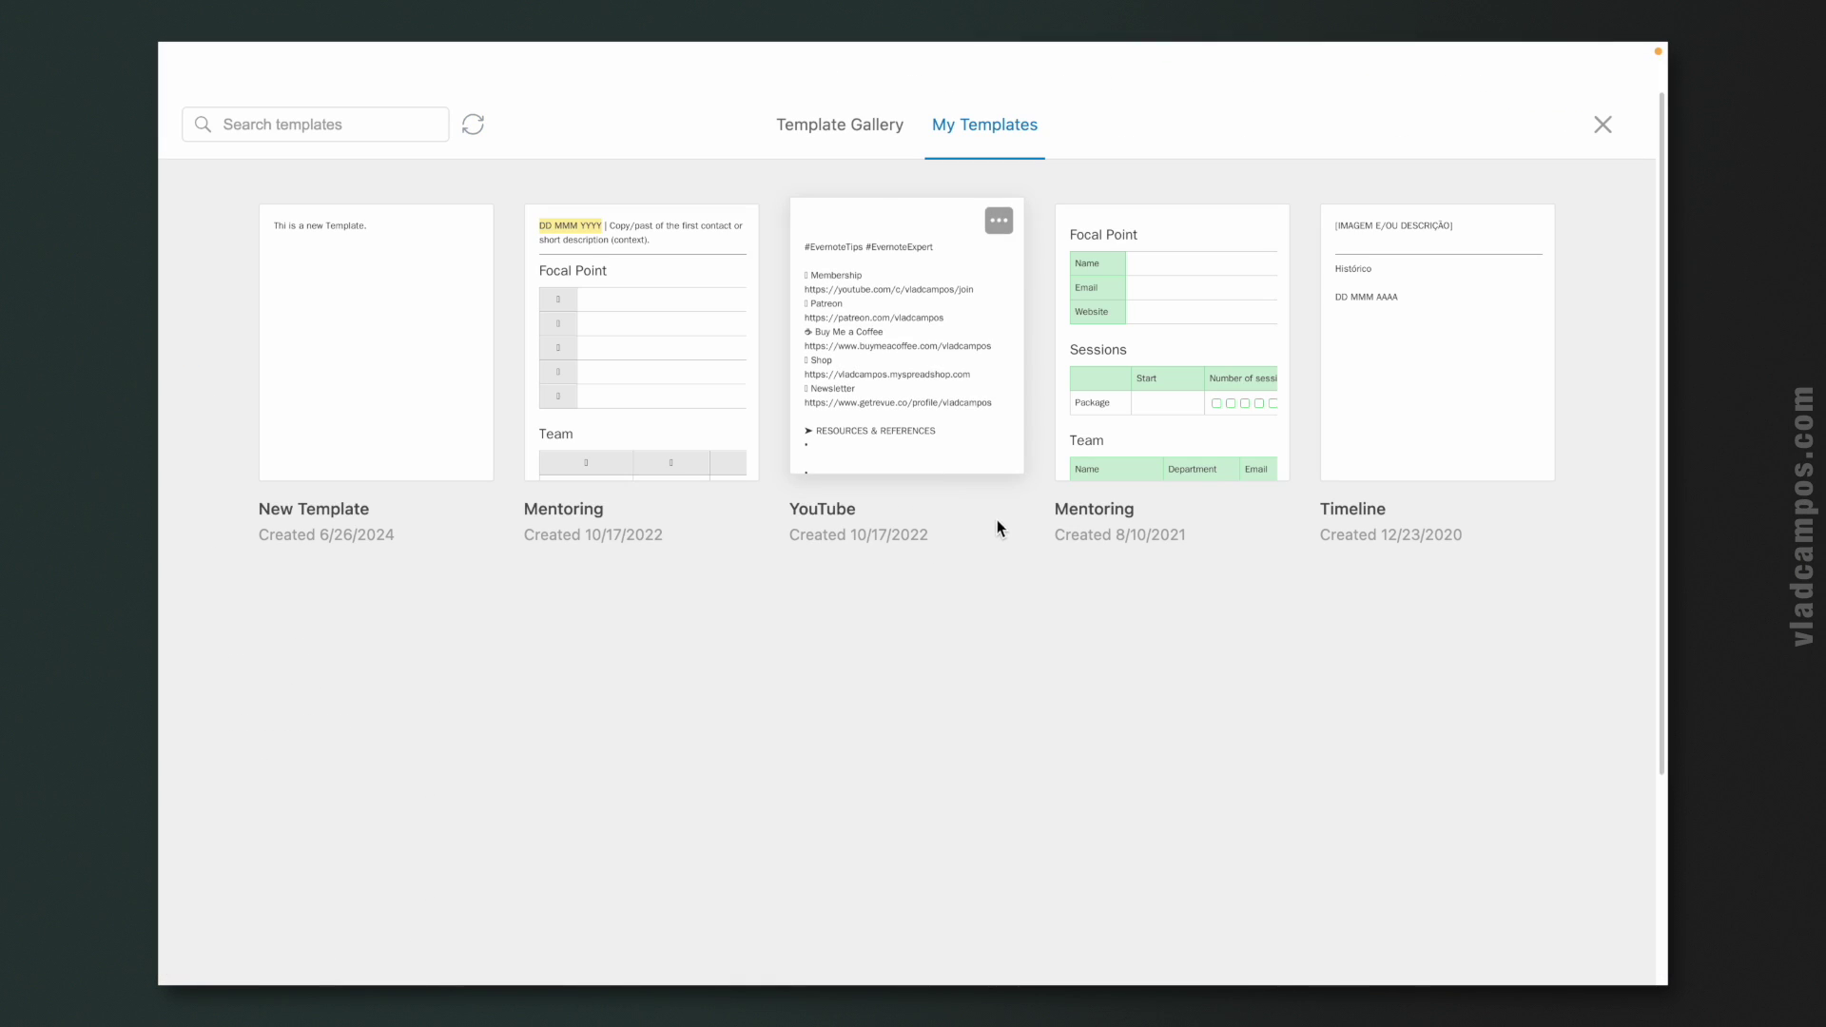
left_click(355, 322)
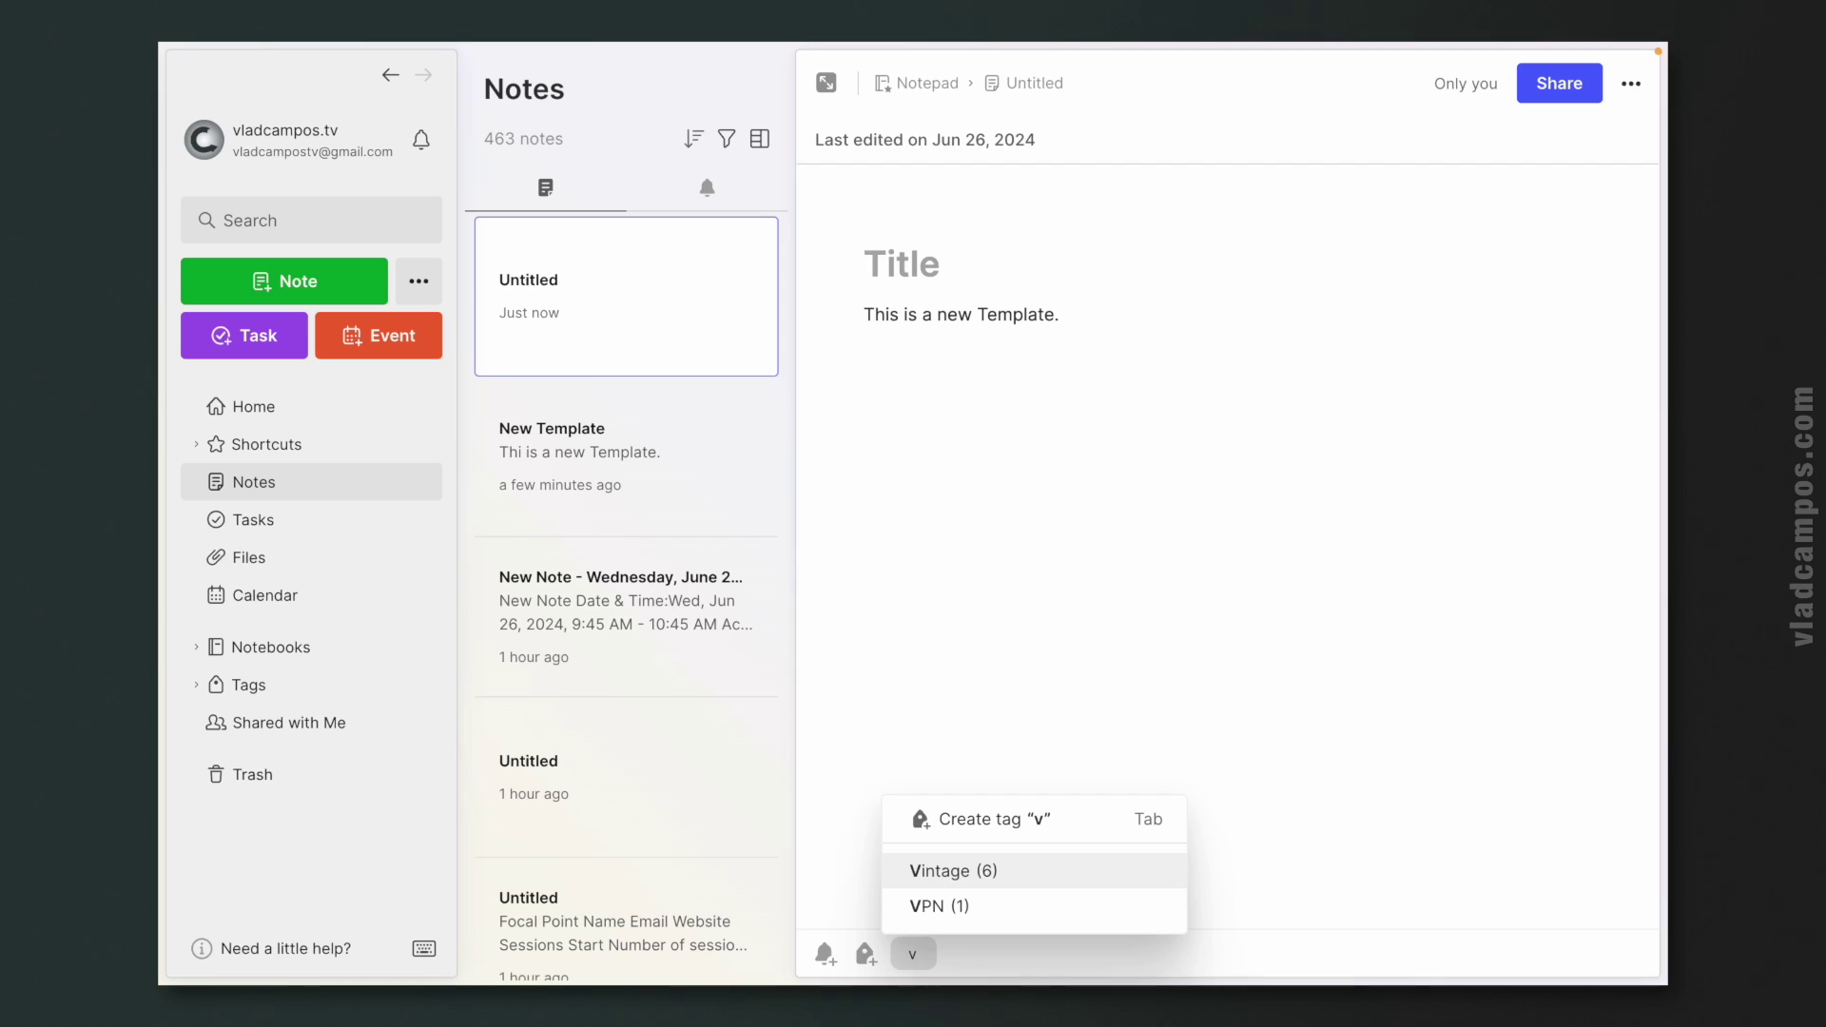
Step: Tag the untitled note Vintage and insert a task named "Tasks" two lines below the body text
left_click(940, 872)
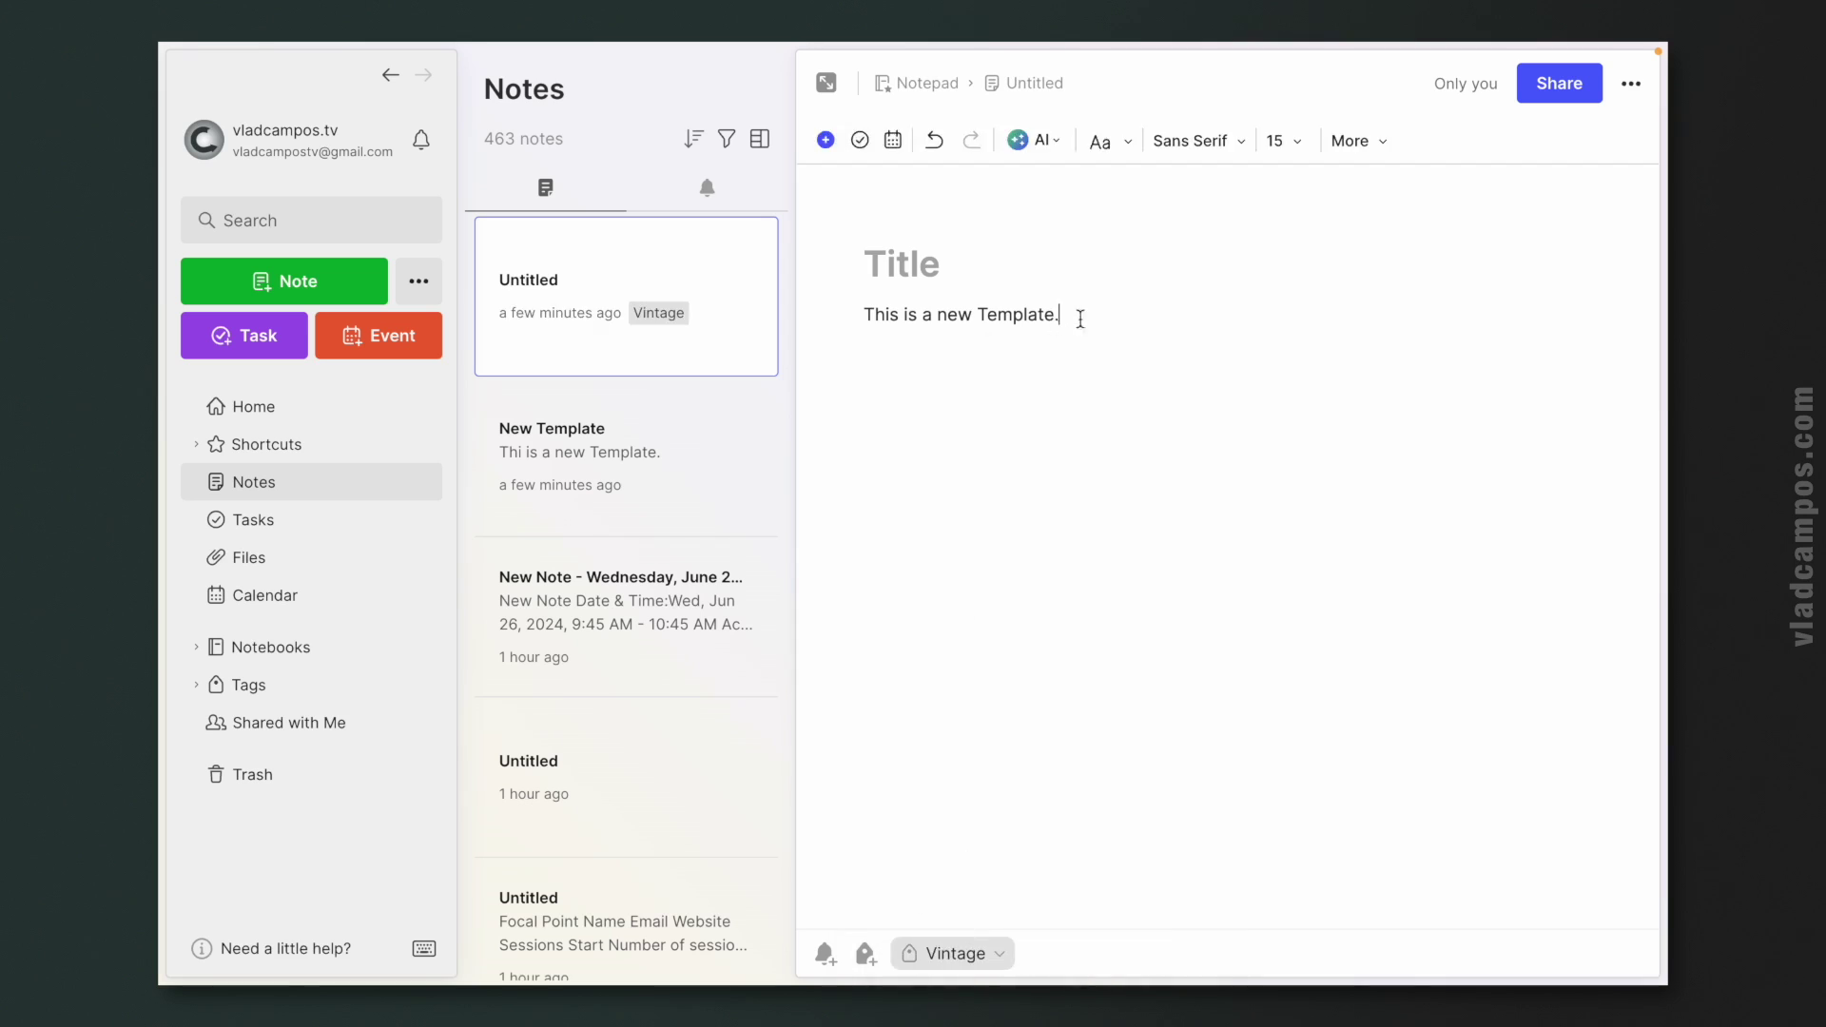
key("Return")
key("Return")
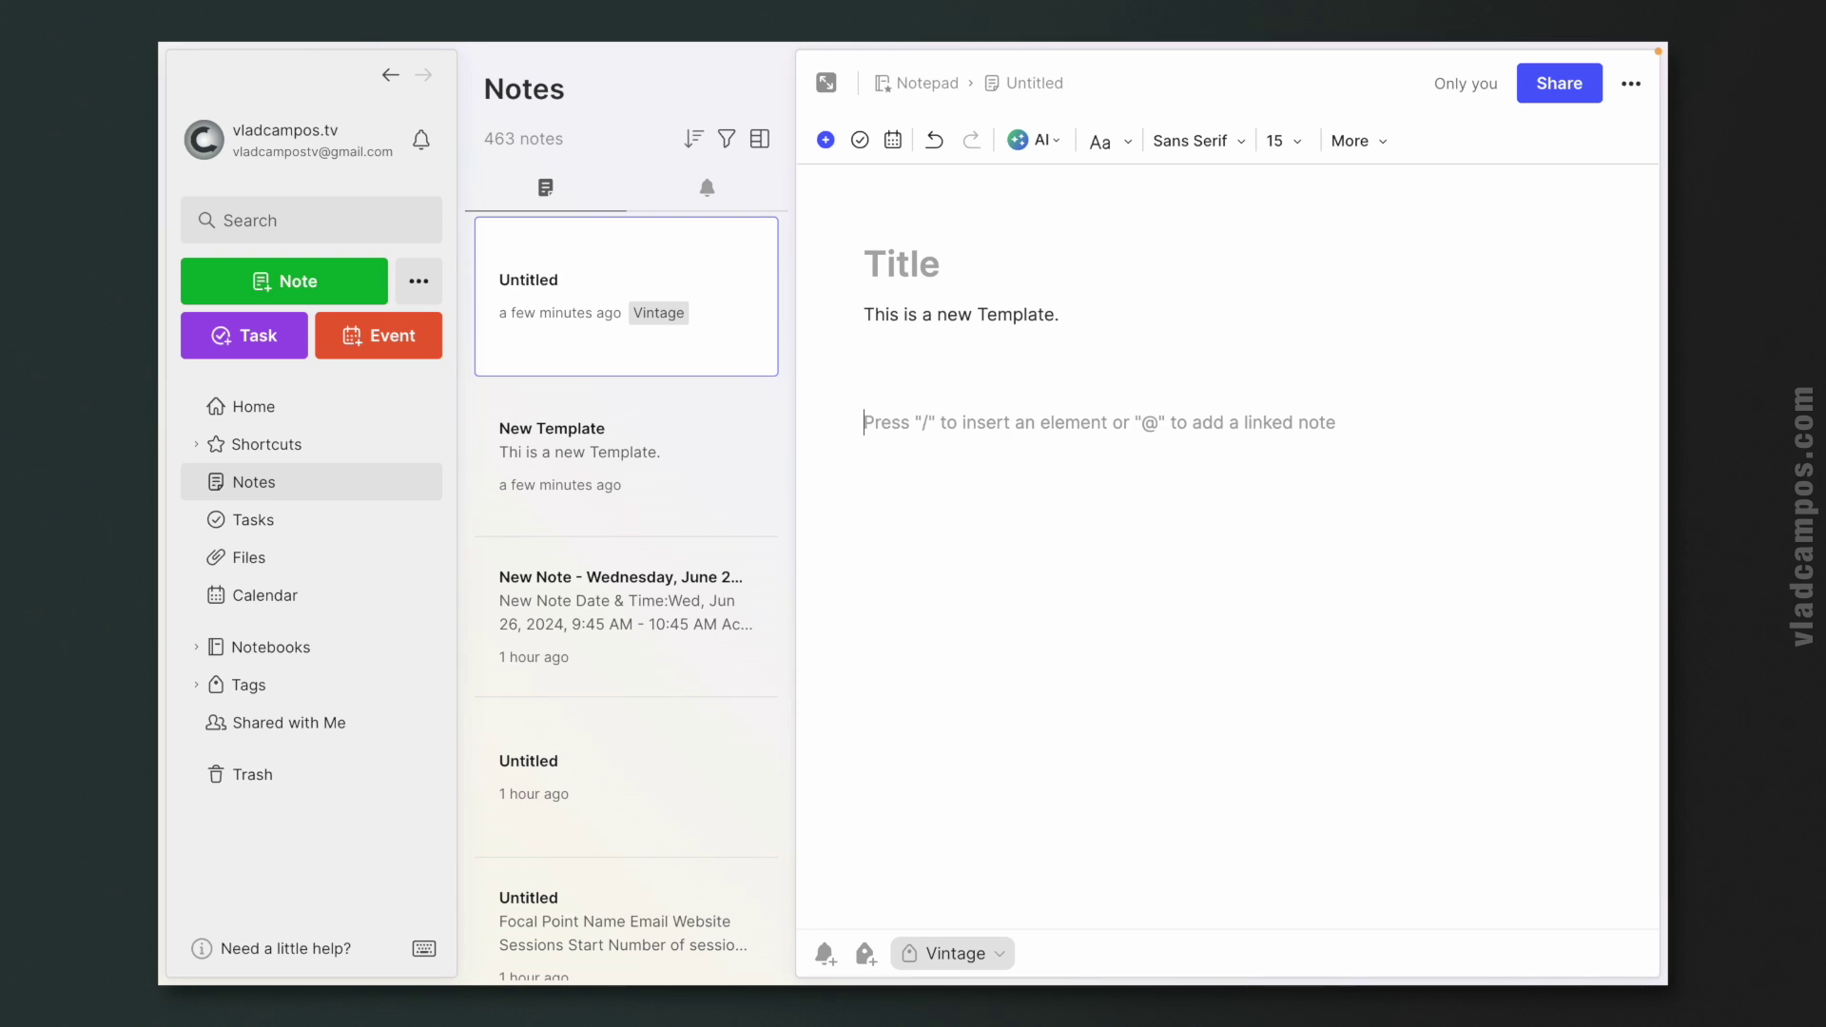
type("()")
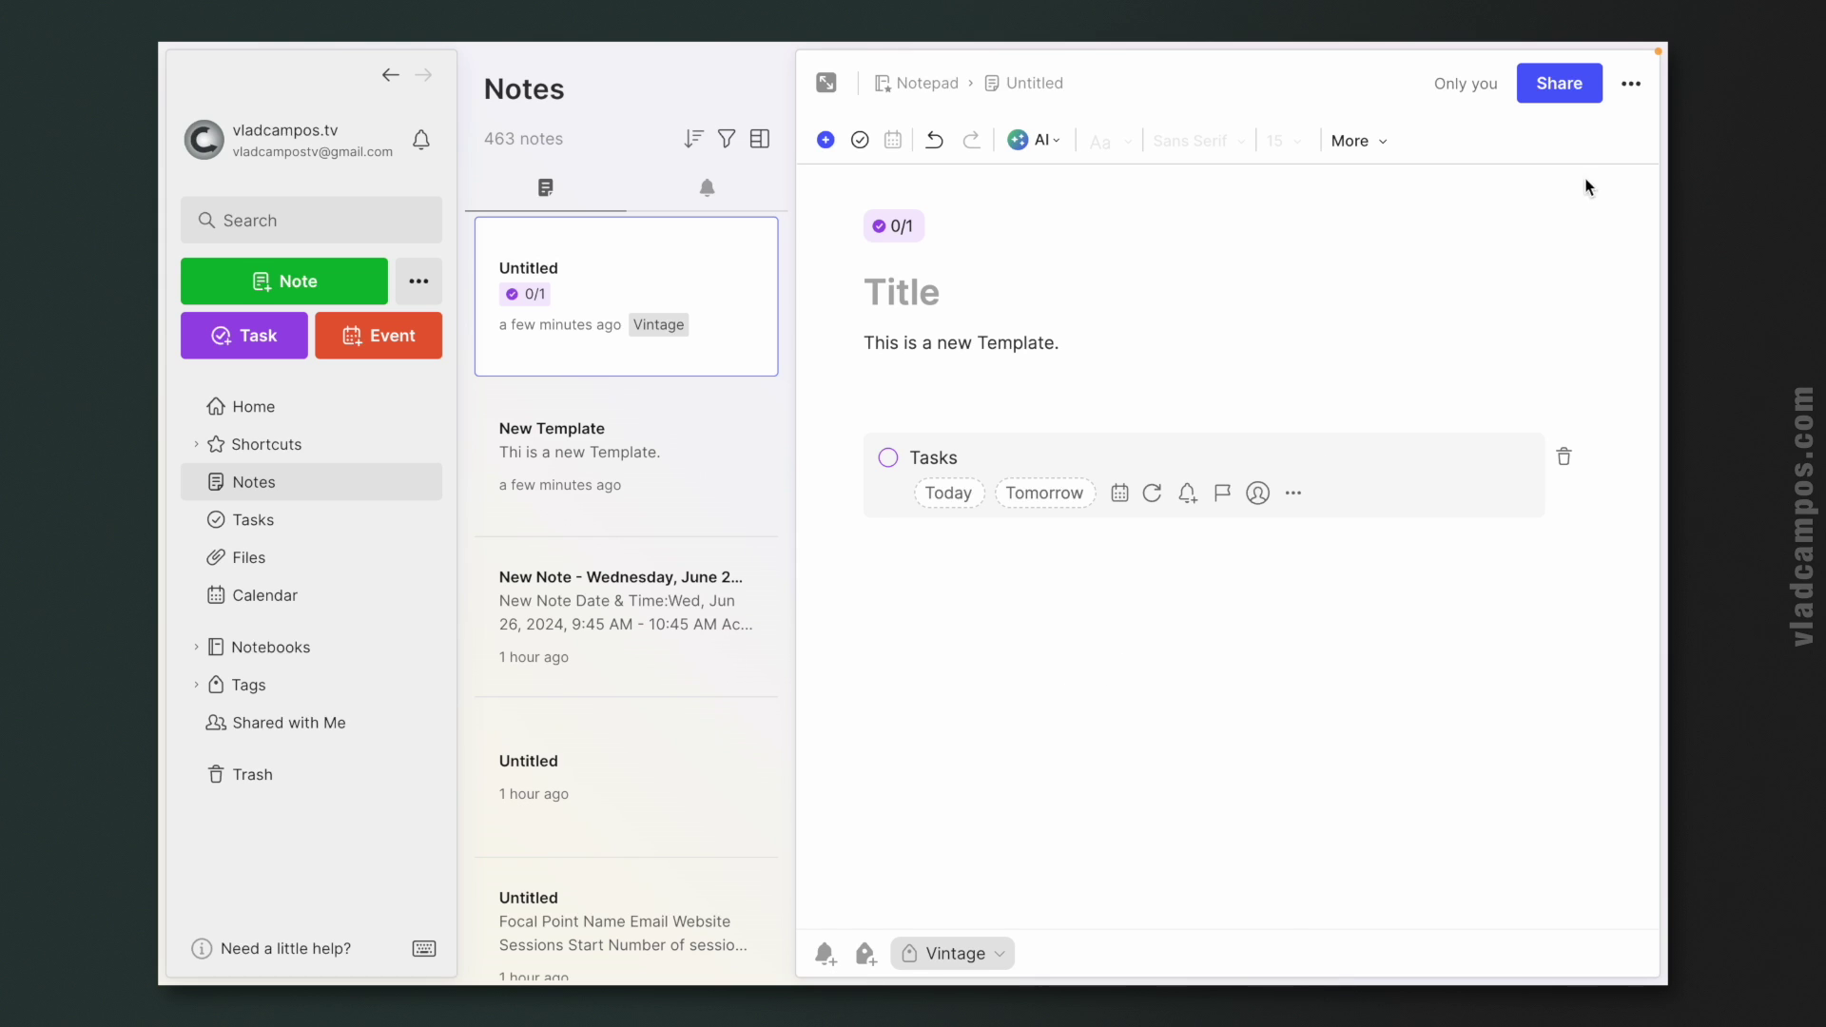
Step: Save the Vintage-tagged note with its task as a template titled "New 2"
left_click(1631, 91)
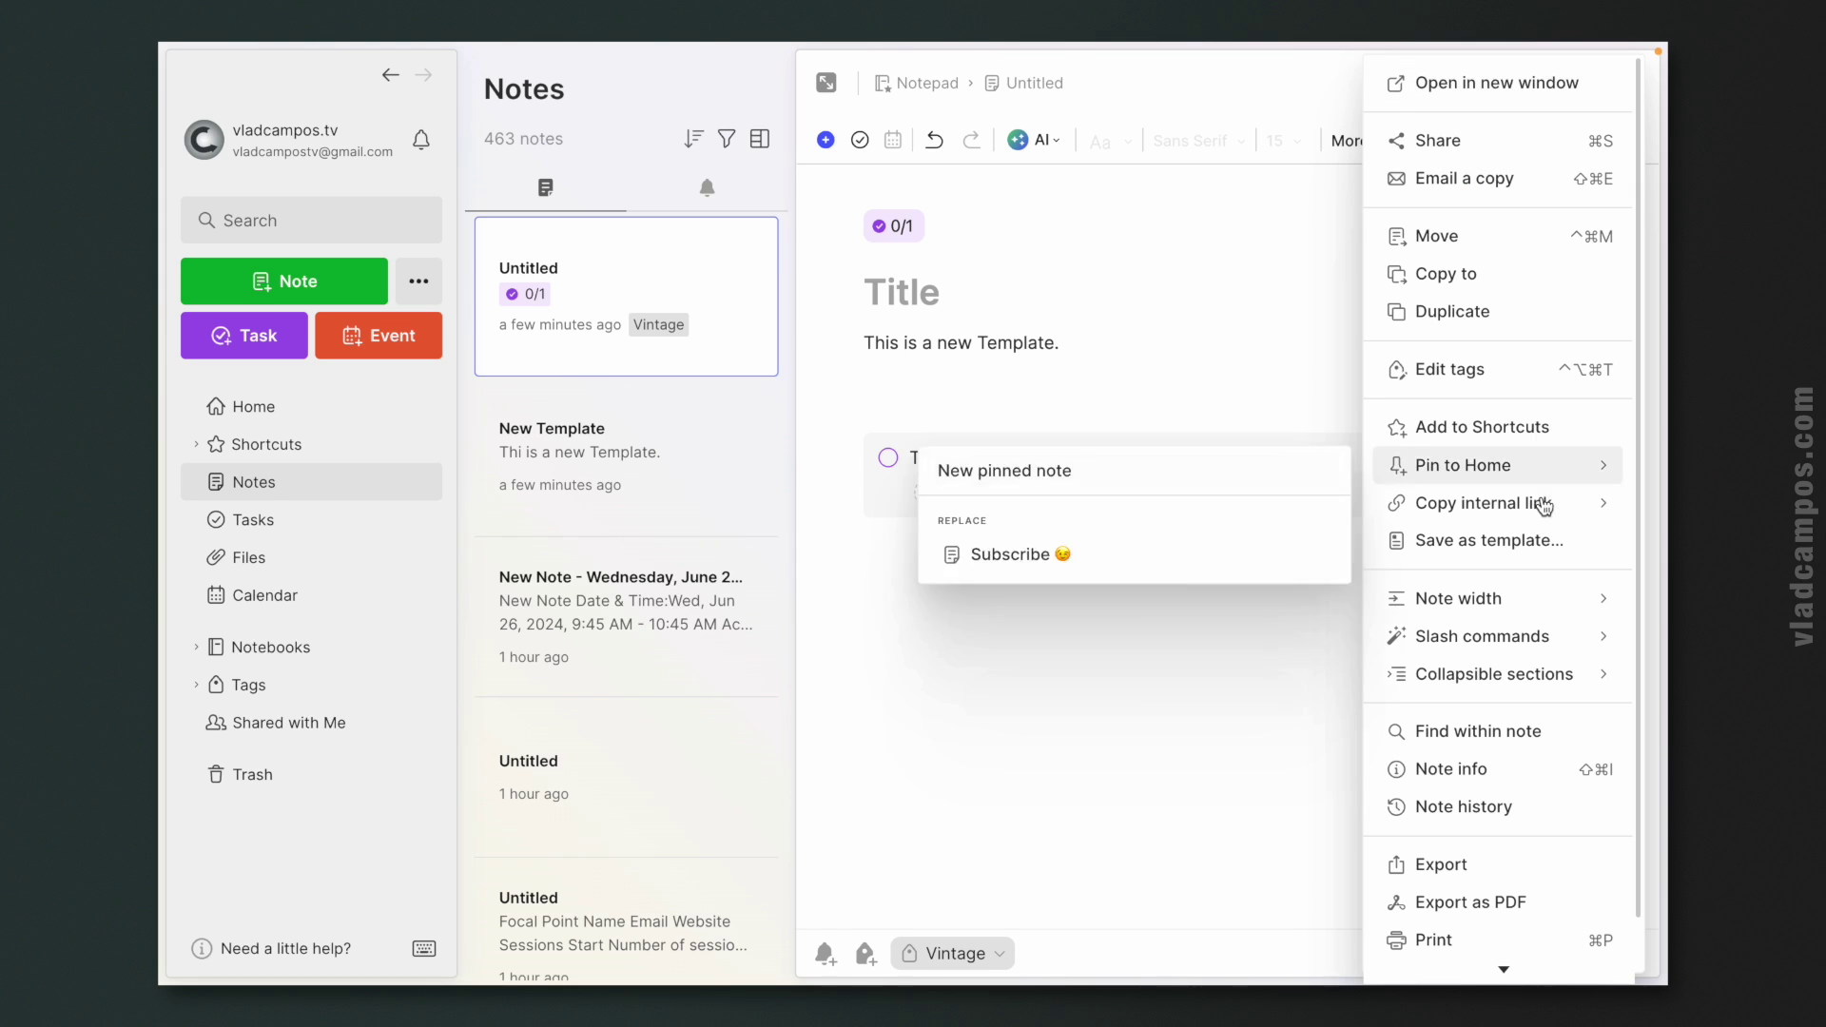
left_click(1540, 539)
type("New 2")
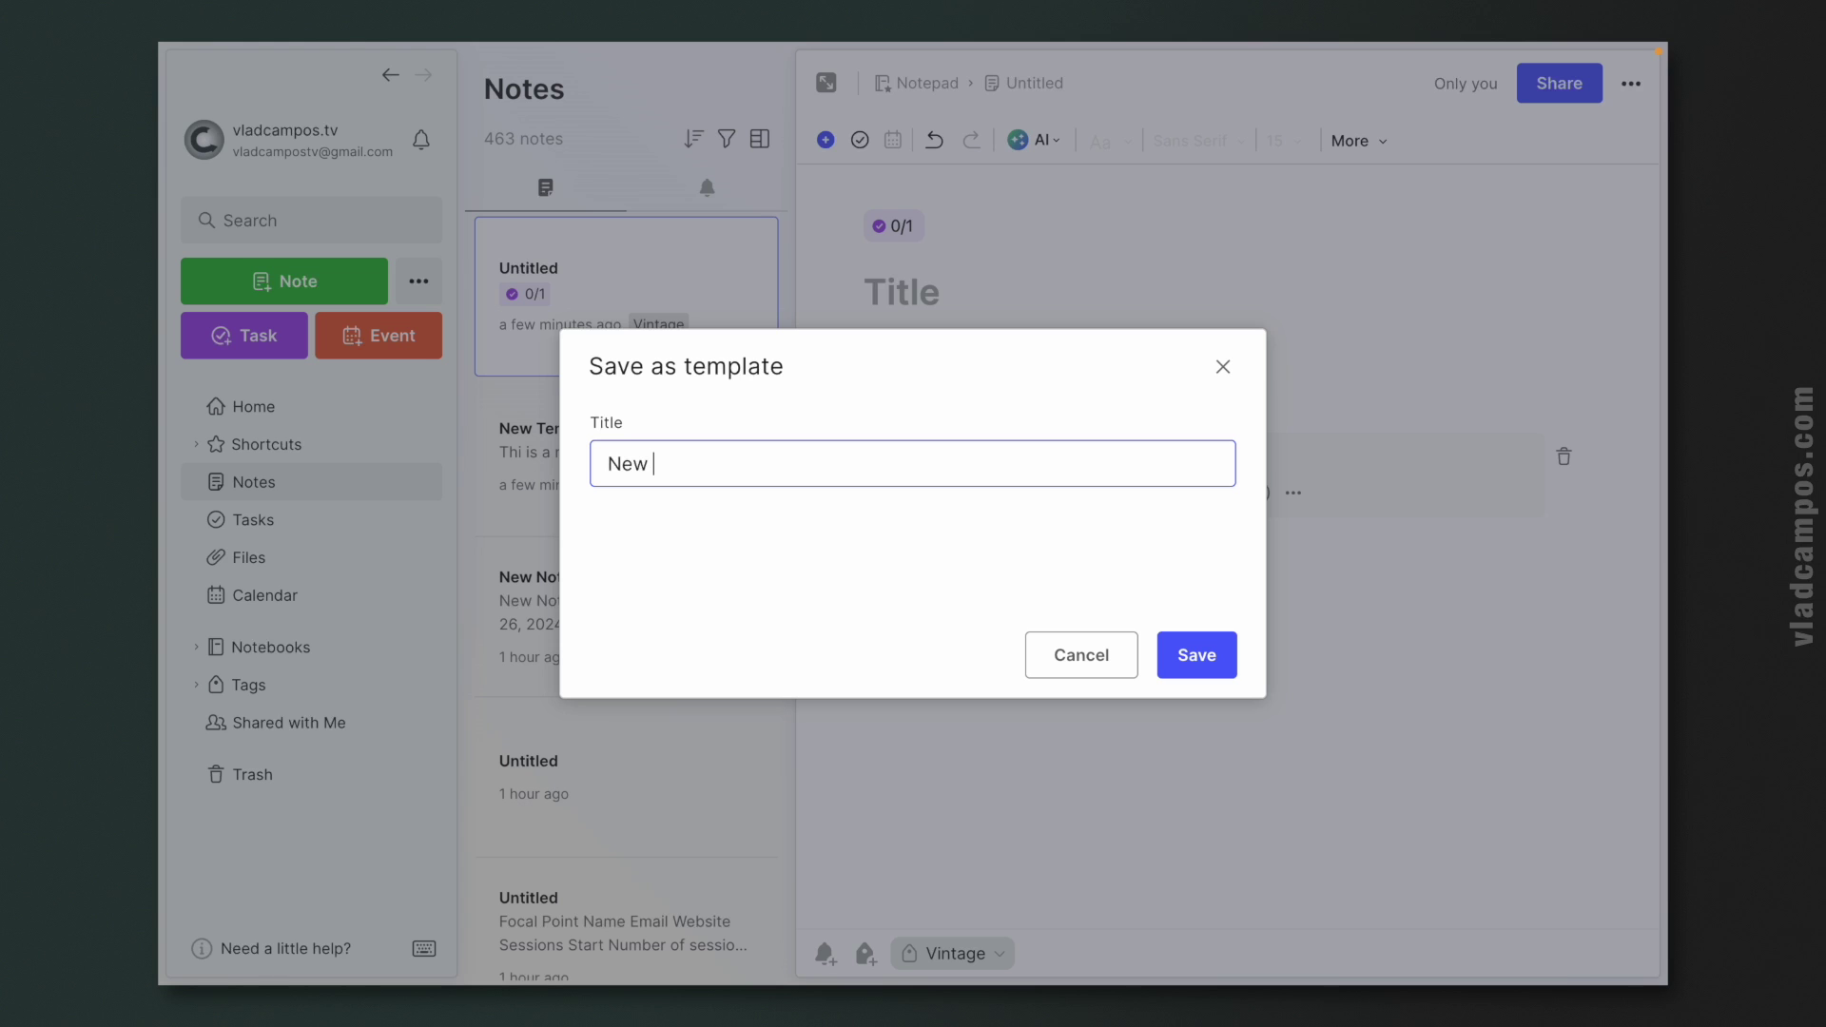
left_click(1180, 656)
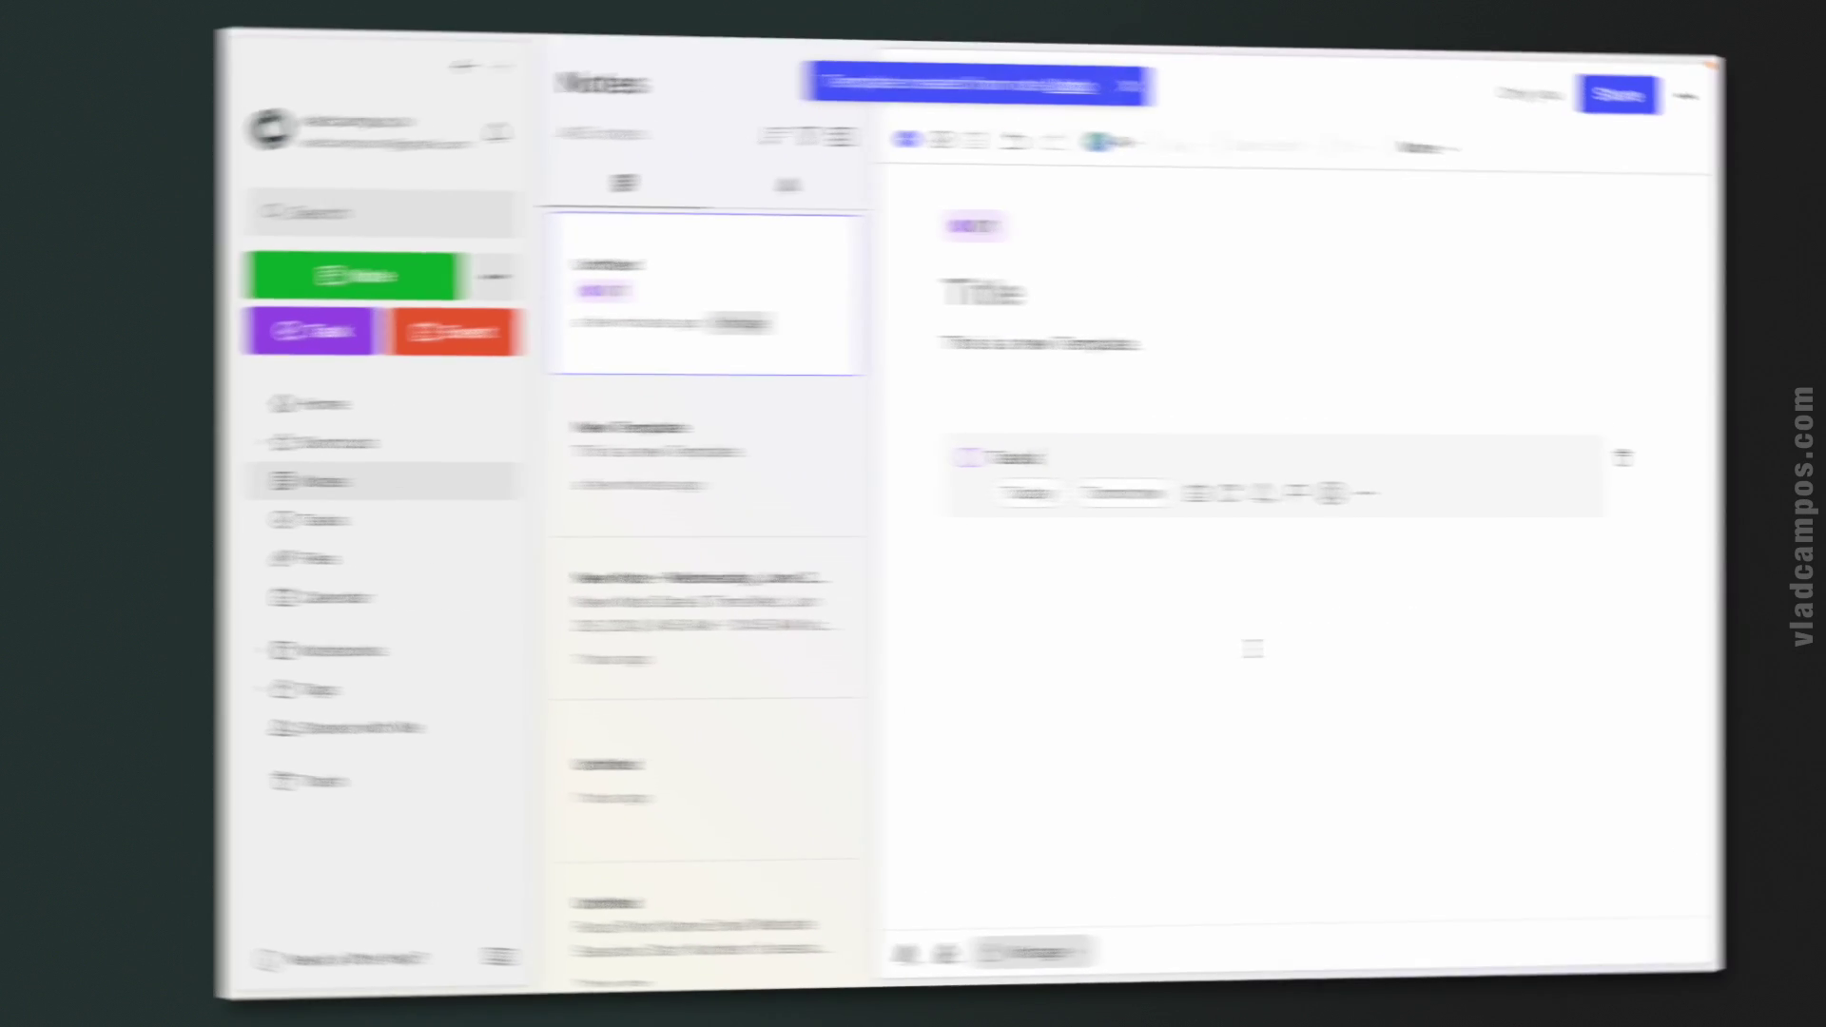
Step: Create a new note and apply the New 2 template from My Templates
left_click(314, 286)
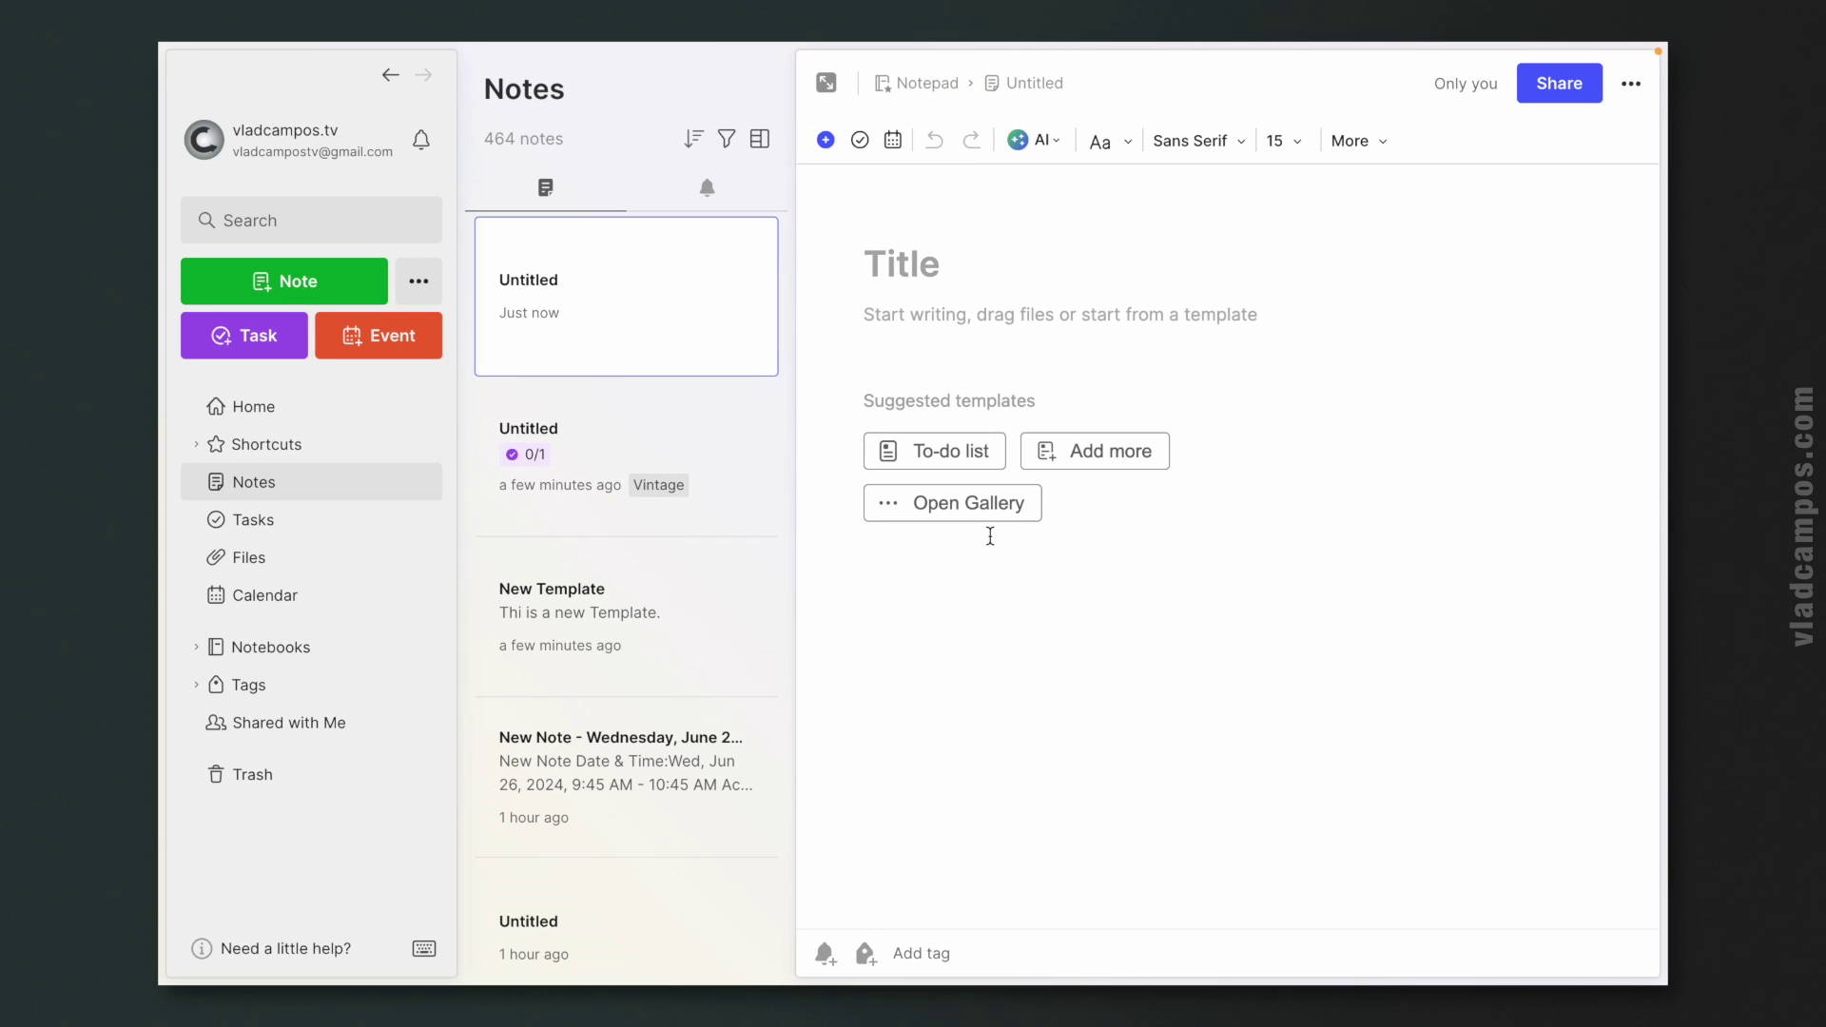
left_click(984, 510)
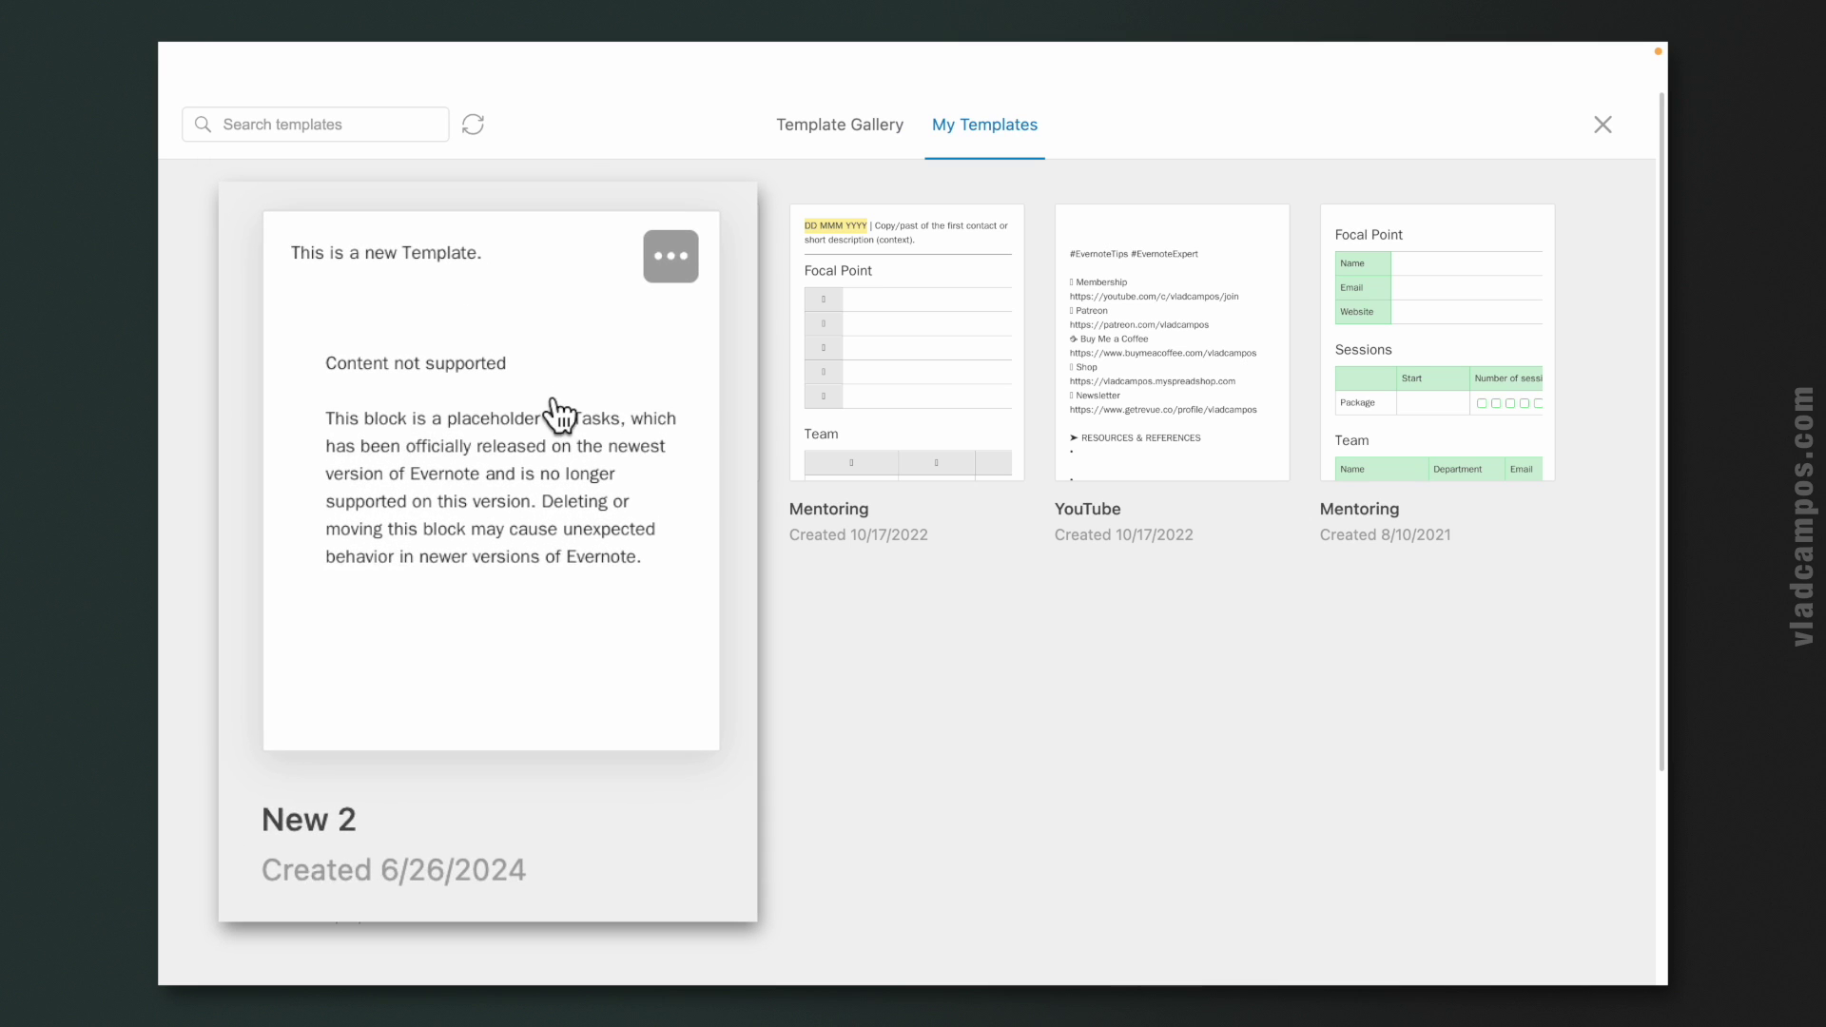
left_click(414, 378)
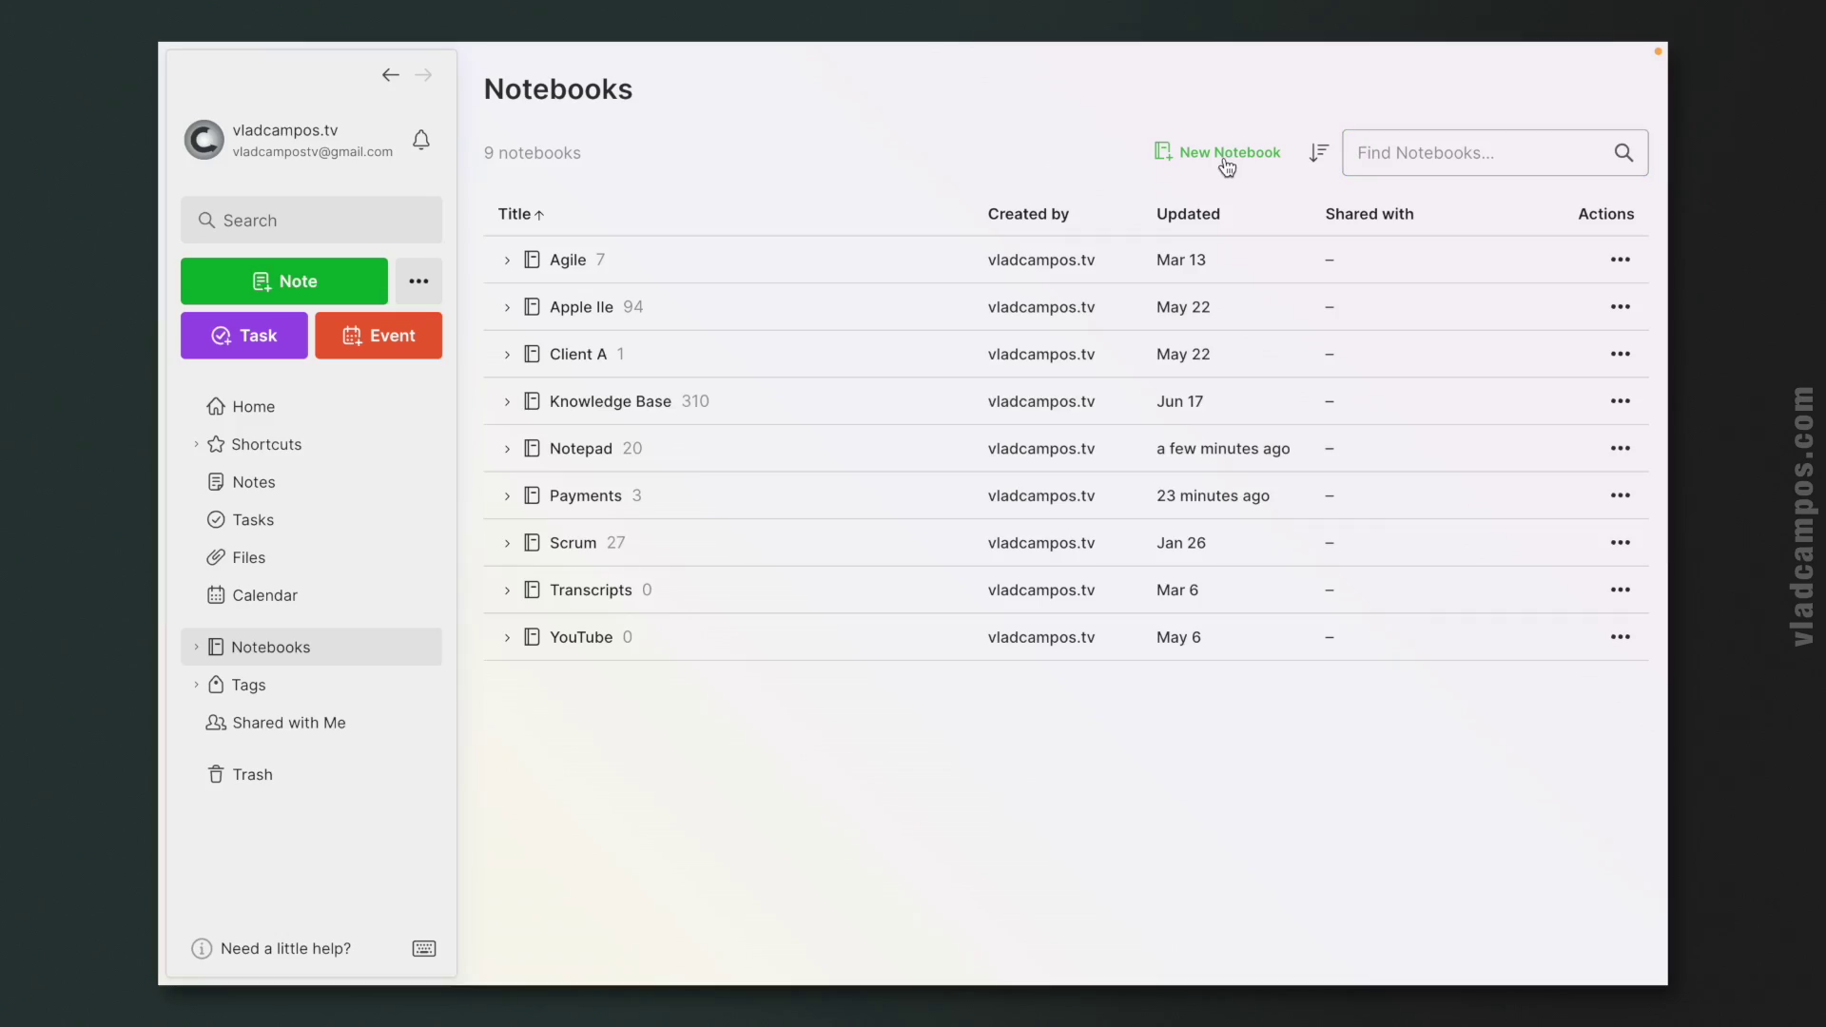
Step: Create a new notebook named "Templates"
left_click(1223, 157)
type("Templates")
left_click(1176, 666)
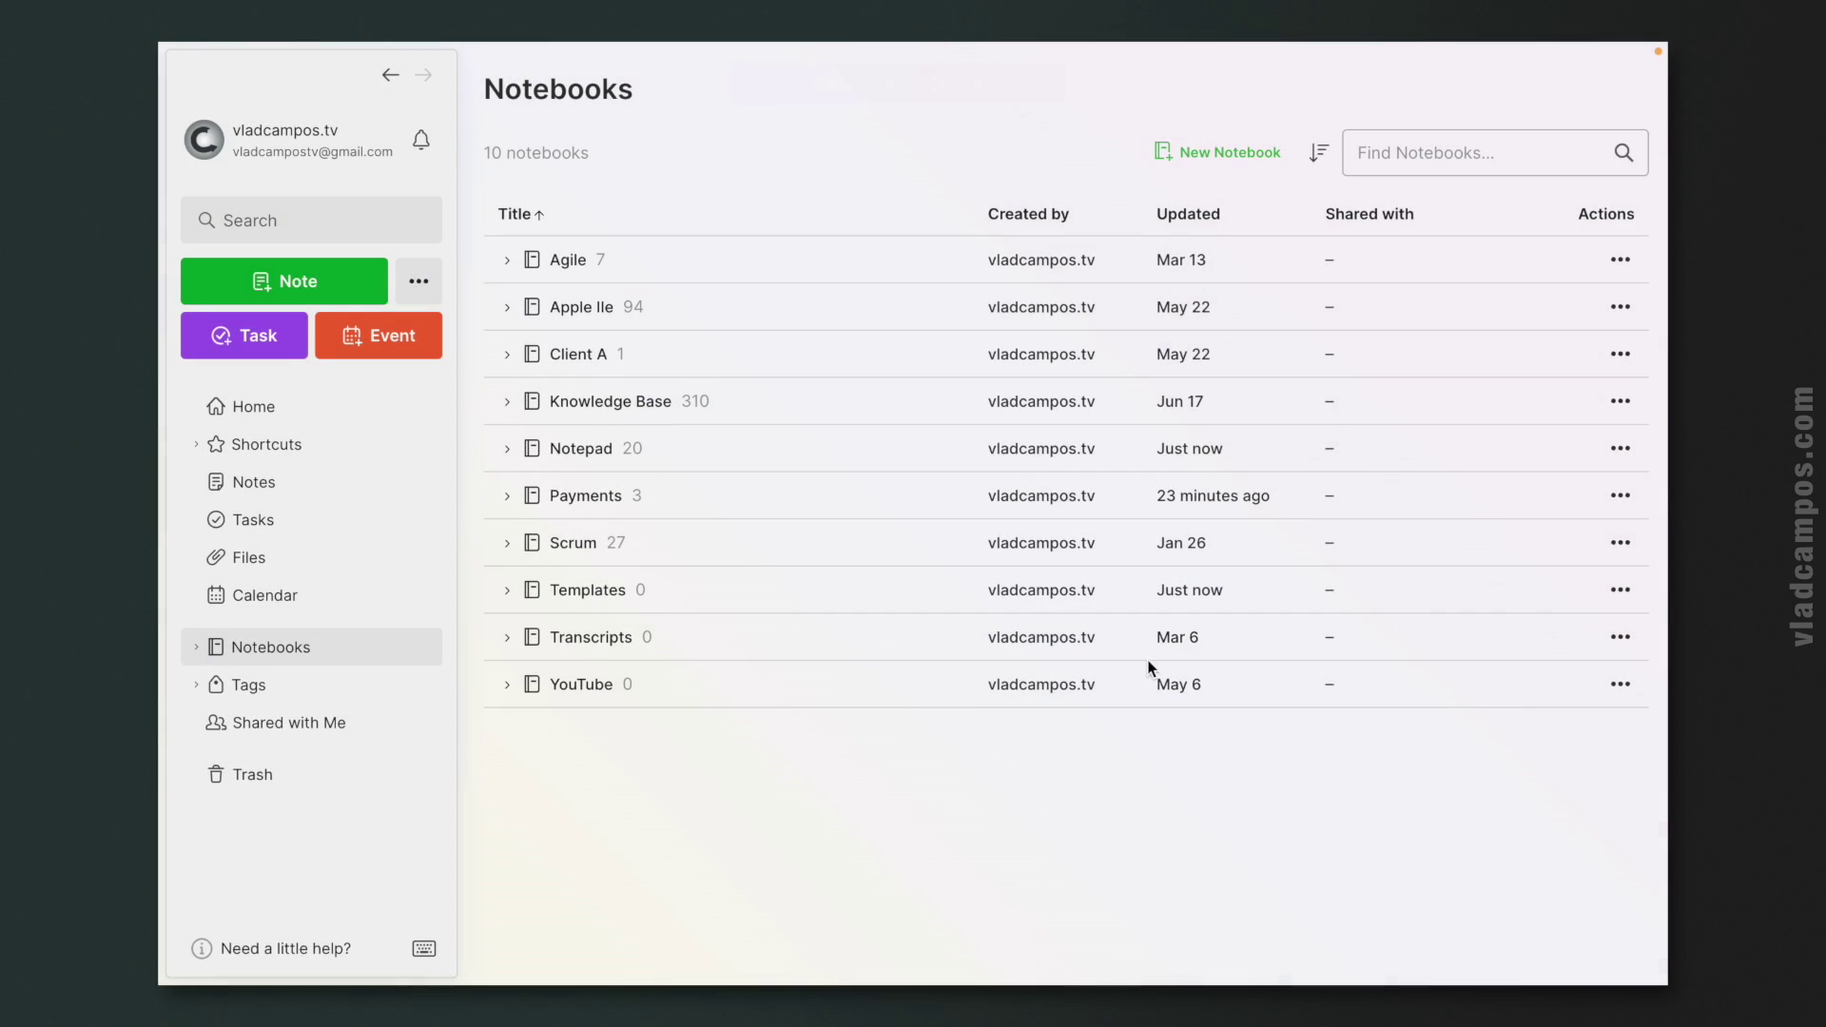
Step: Open the untitled note tagged Vintage in the notes list and title it "New Vintage"
left_click(275, 483)
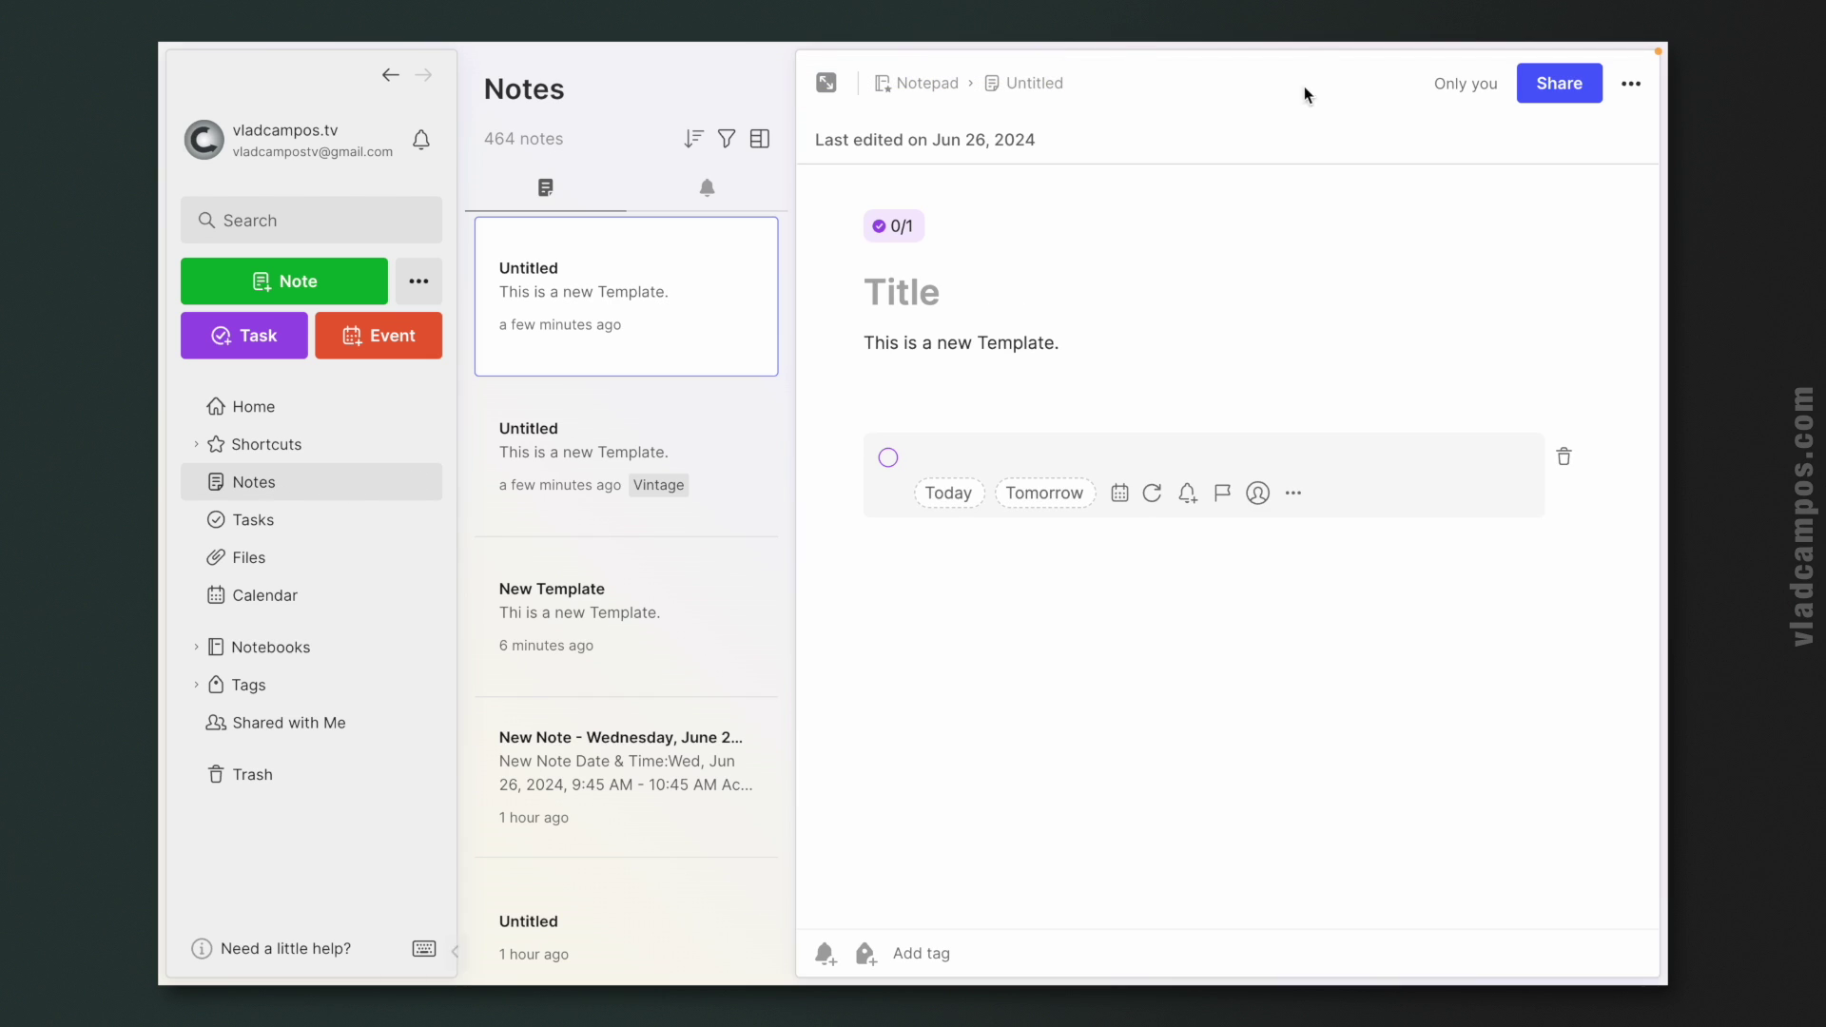
left_click(574, 476)
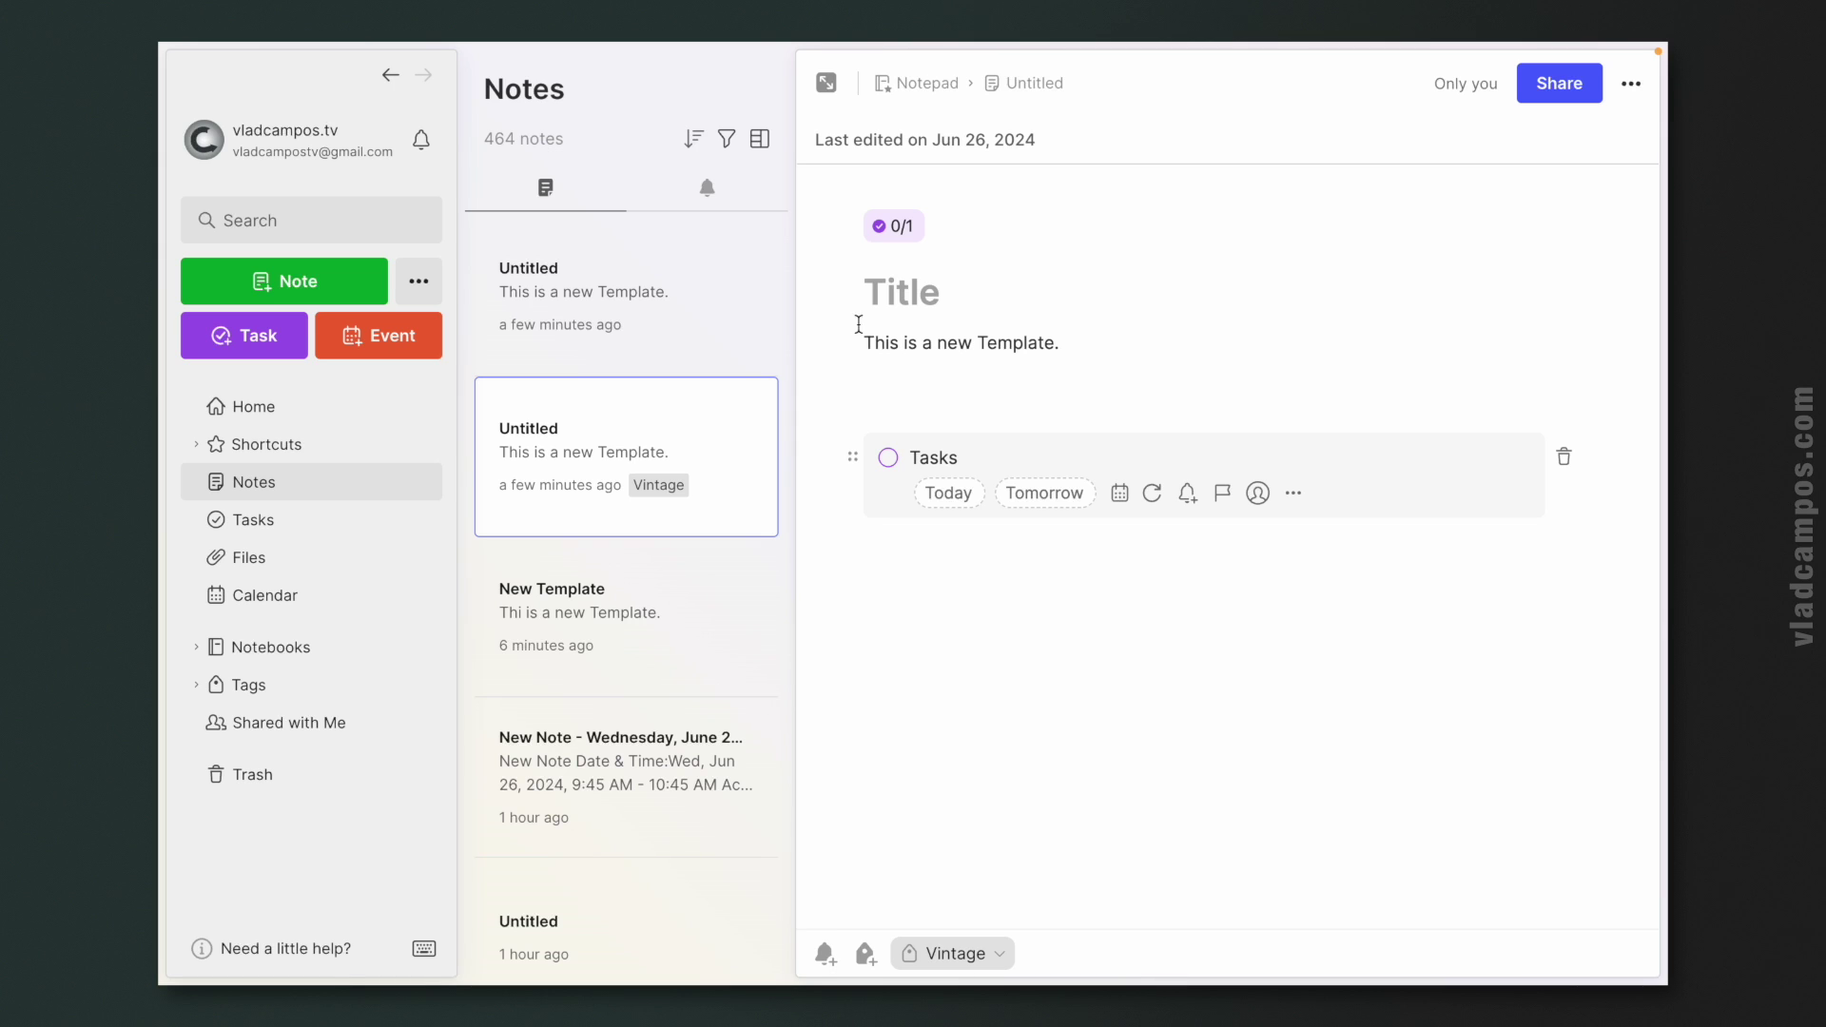
left_click(931, 290)
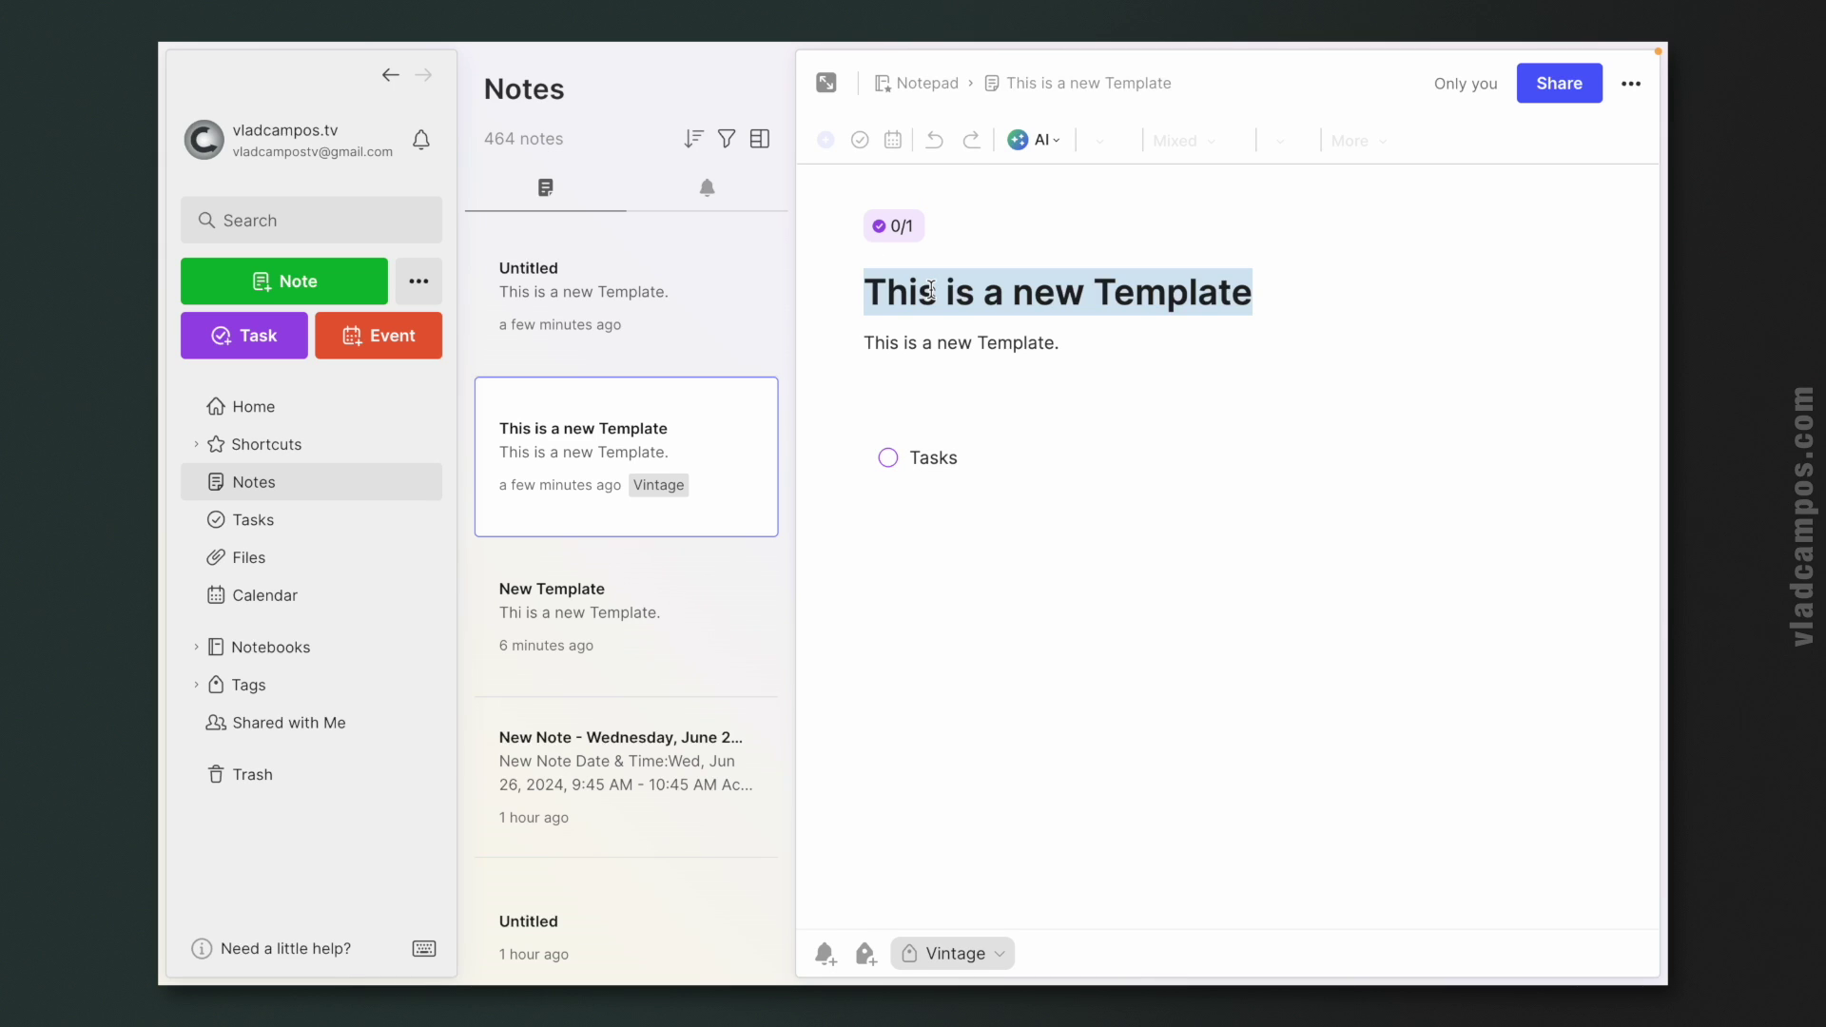
type("New Vintage")
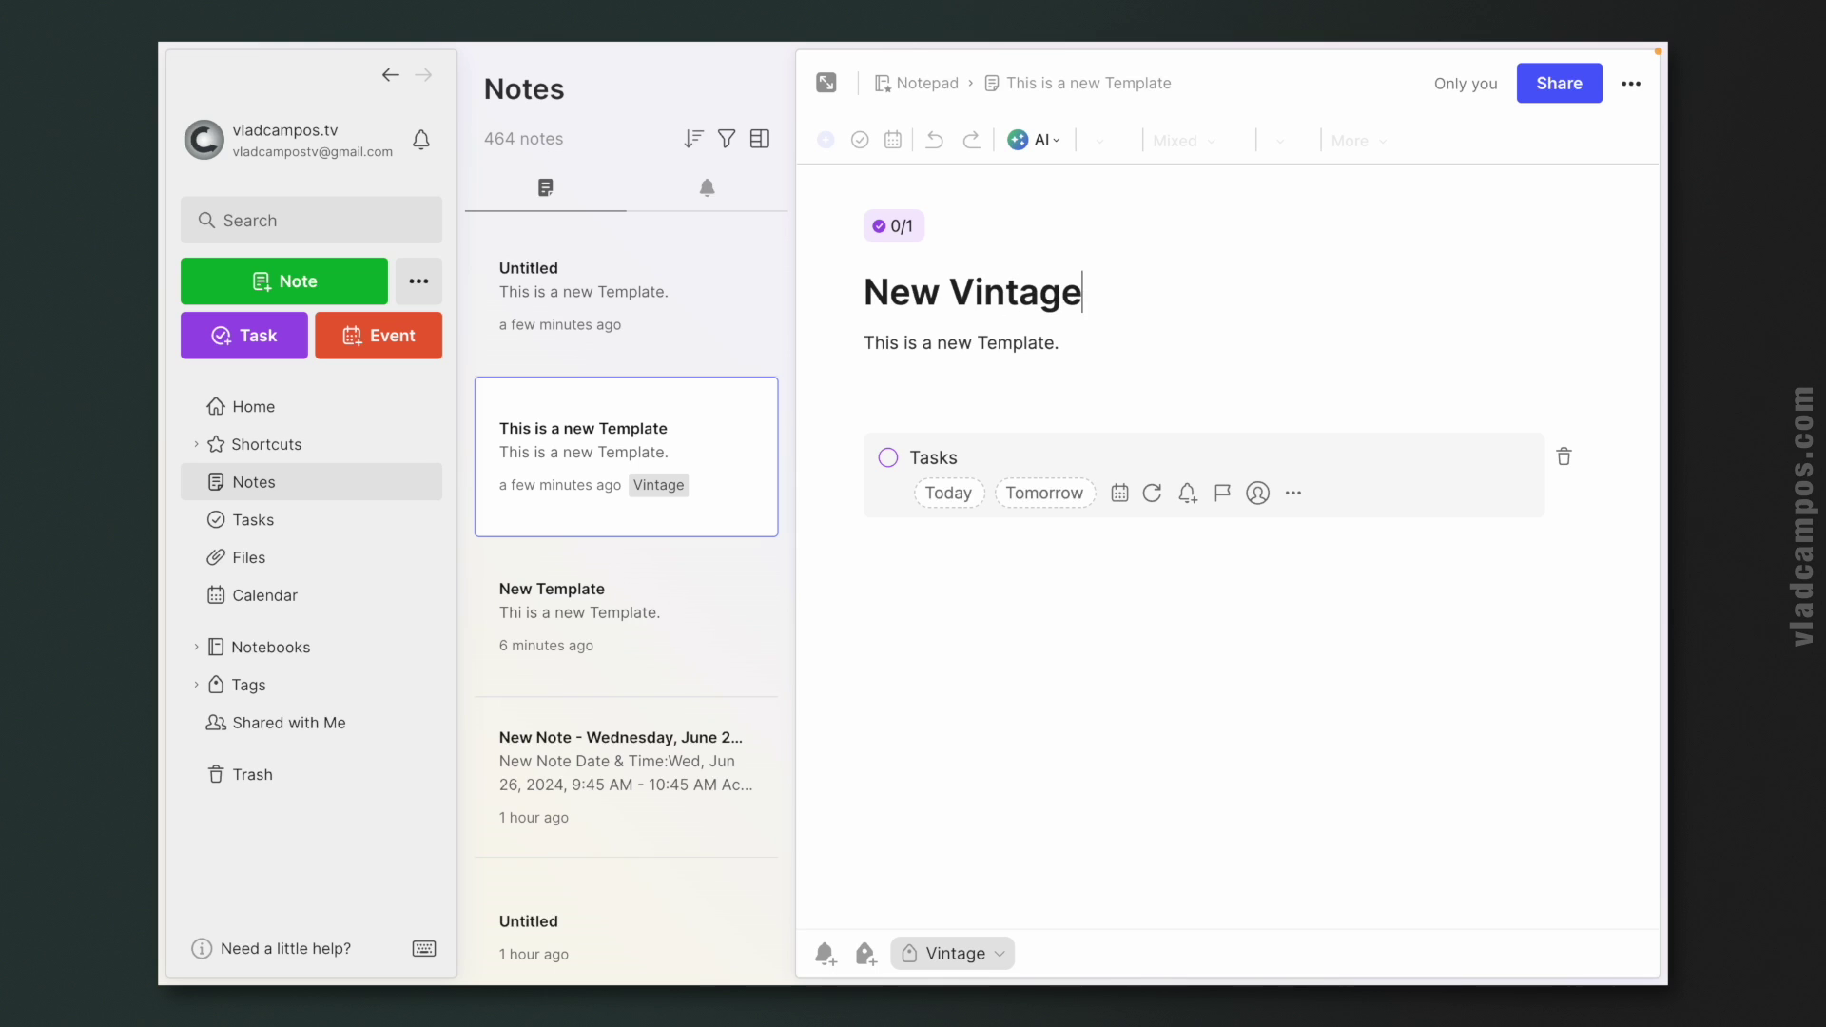
left_click(1133, 341)
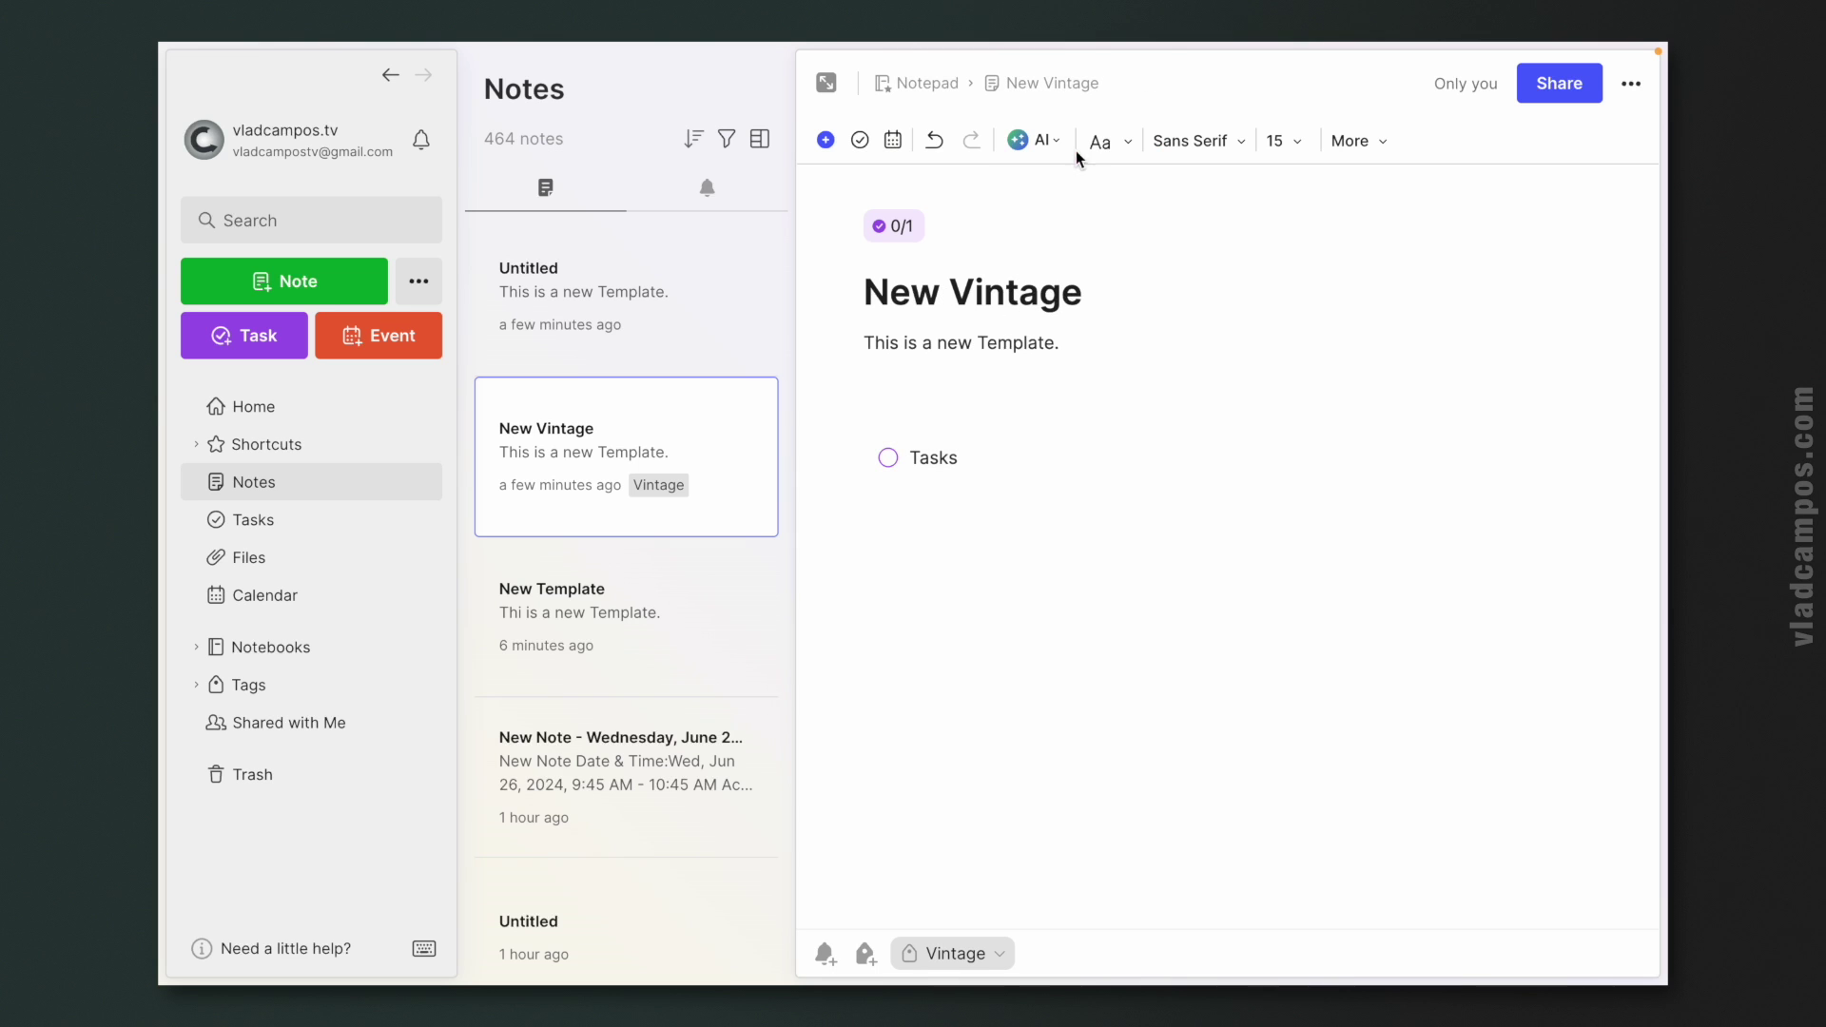
Step: Move the New Vintage note from Notepad to the Templates notebook
left_click(1057, 87)
type("tem")
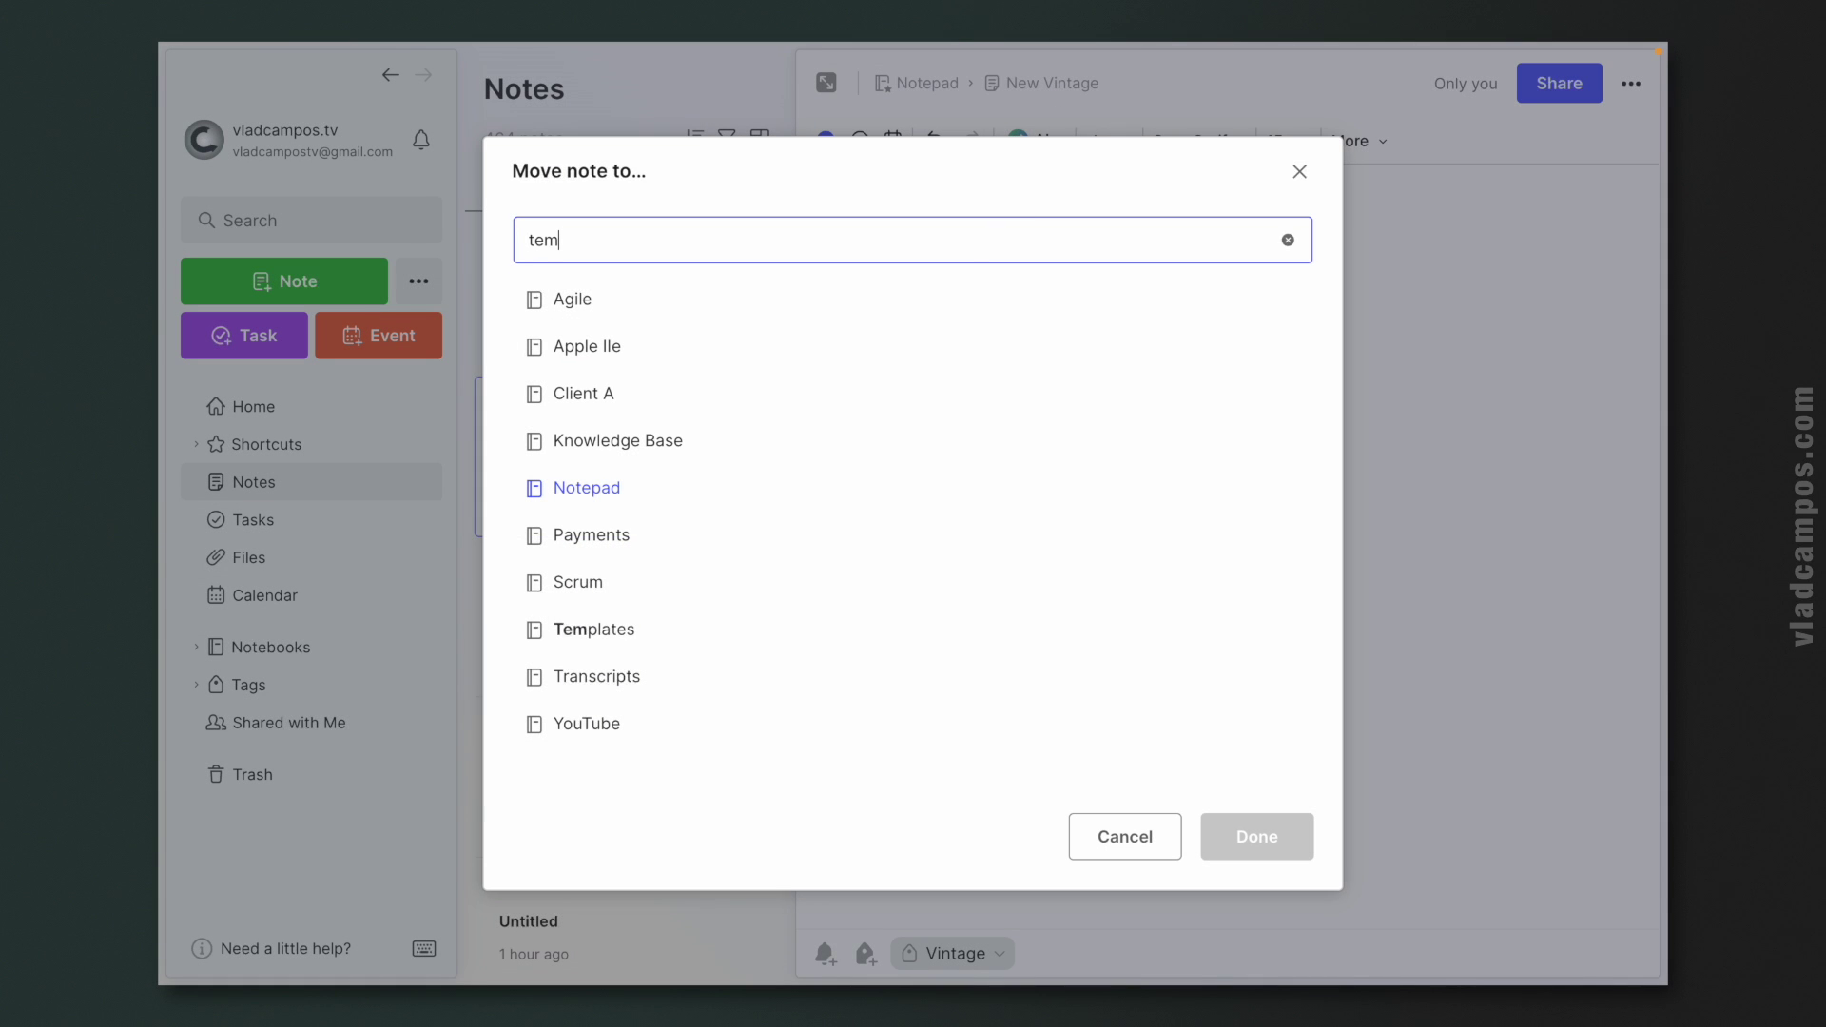
left_click(805, 303)
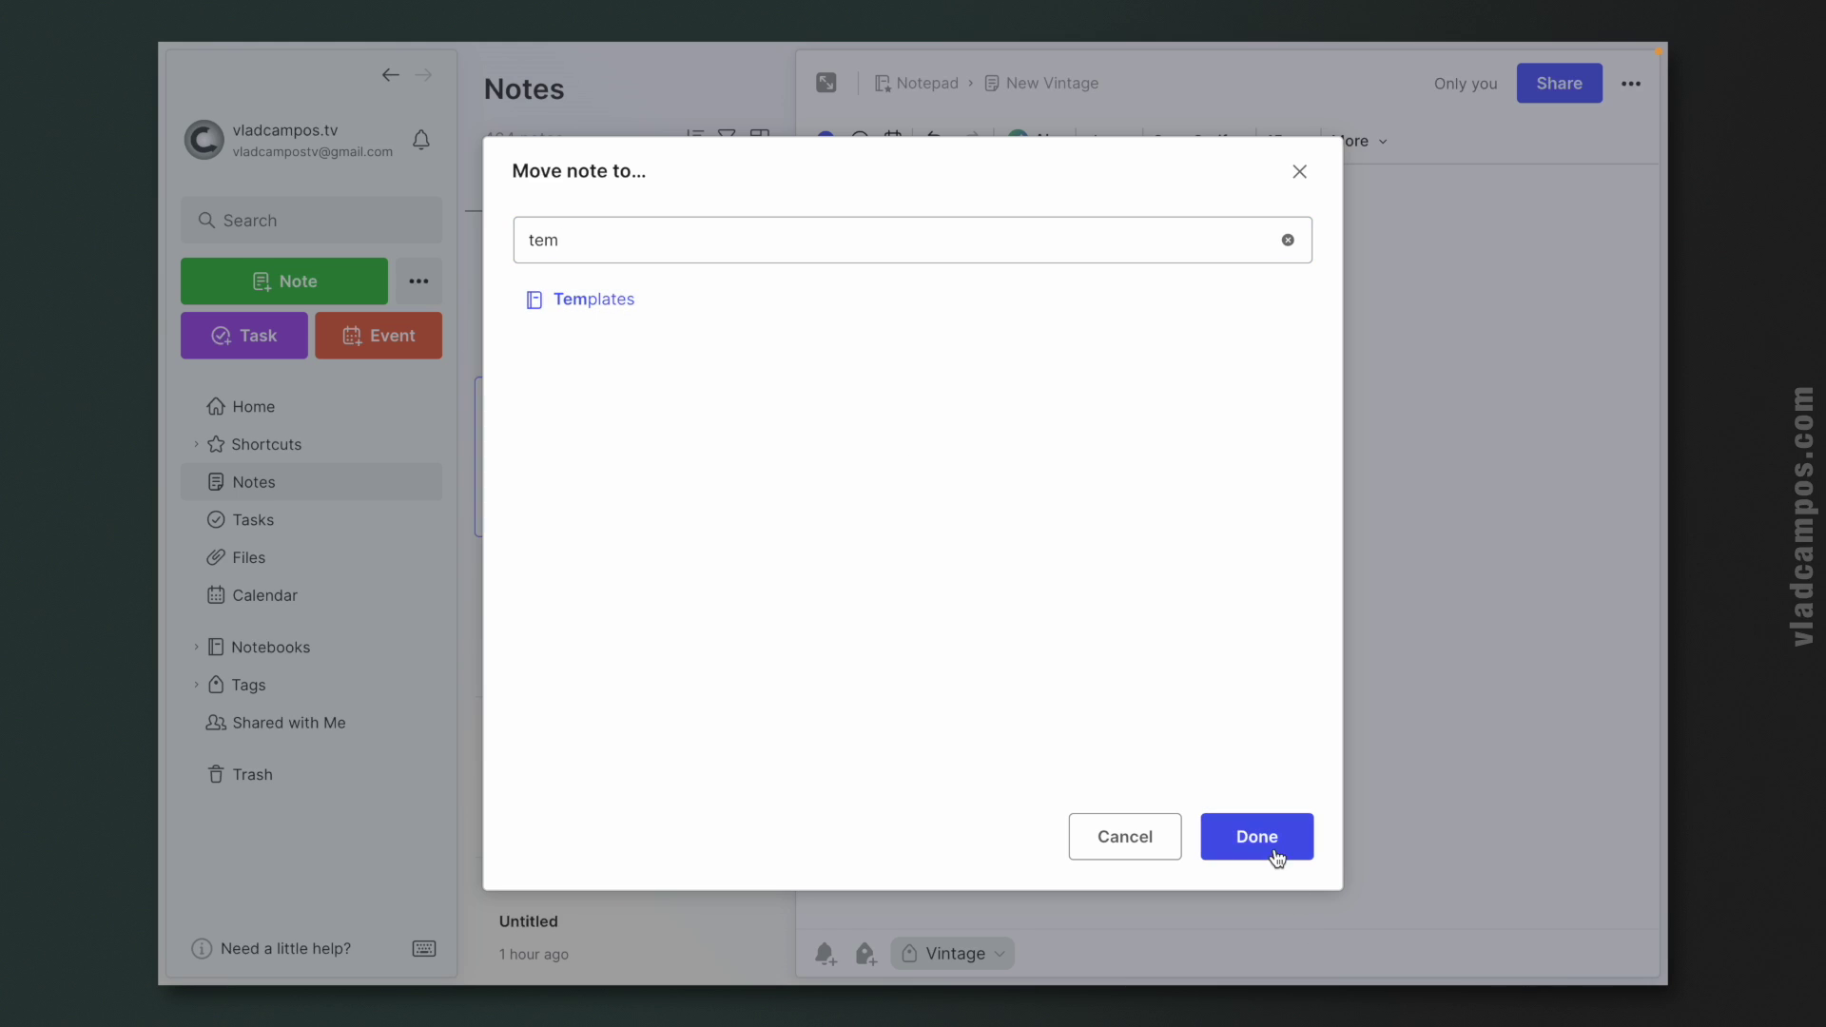
left_click(1265, 842)
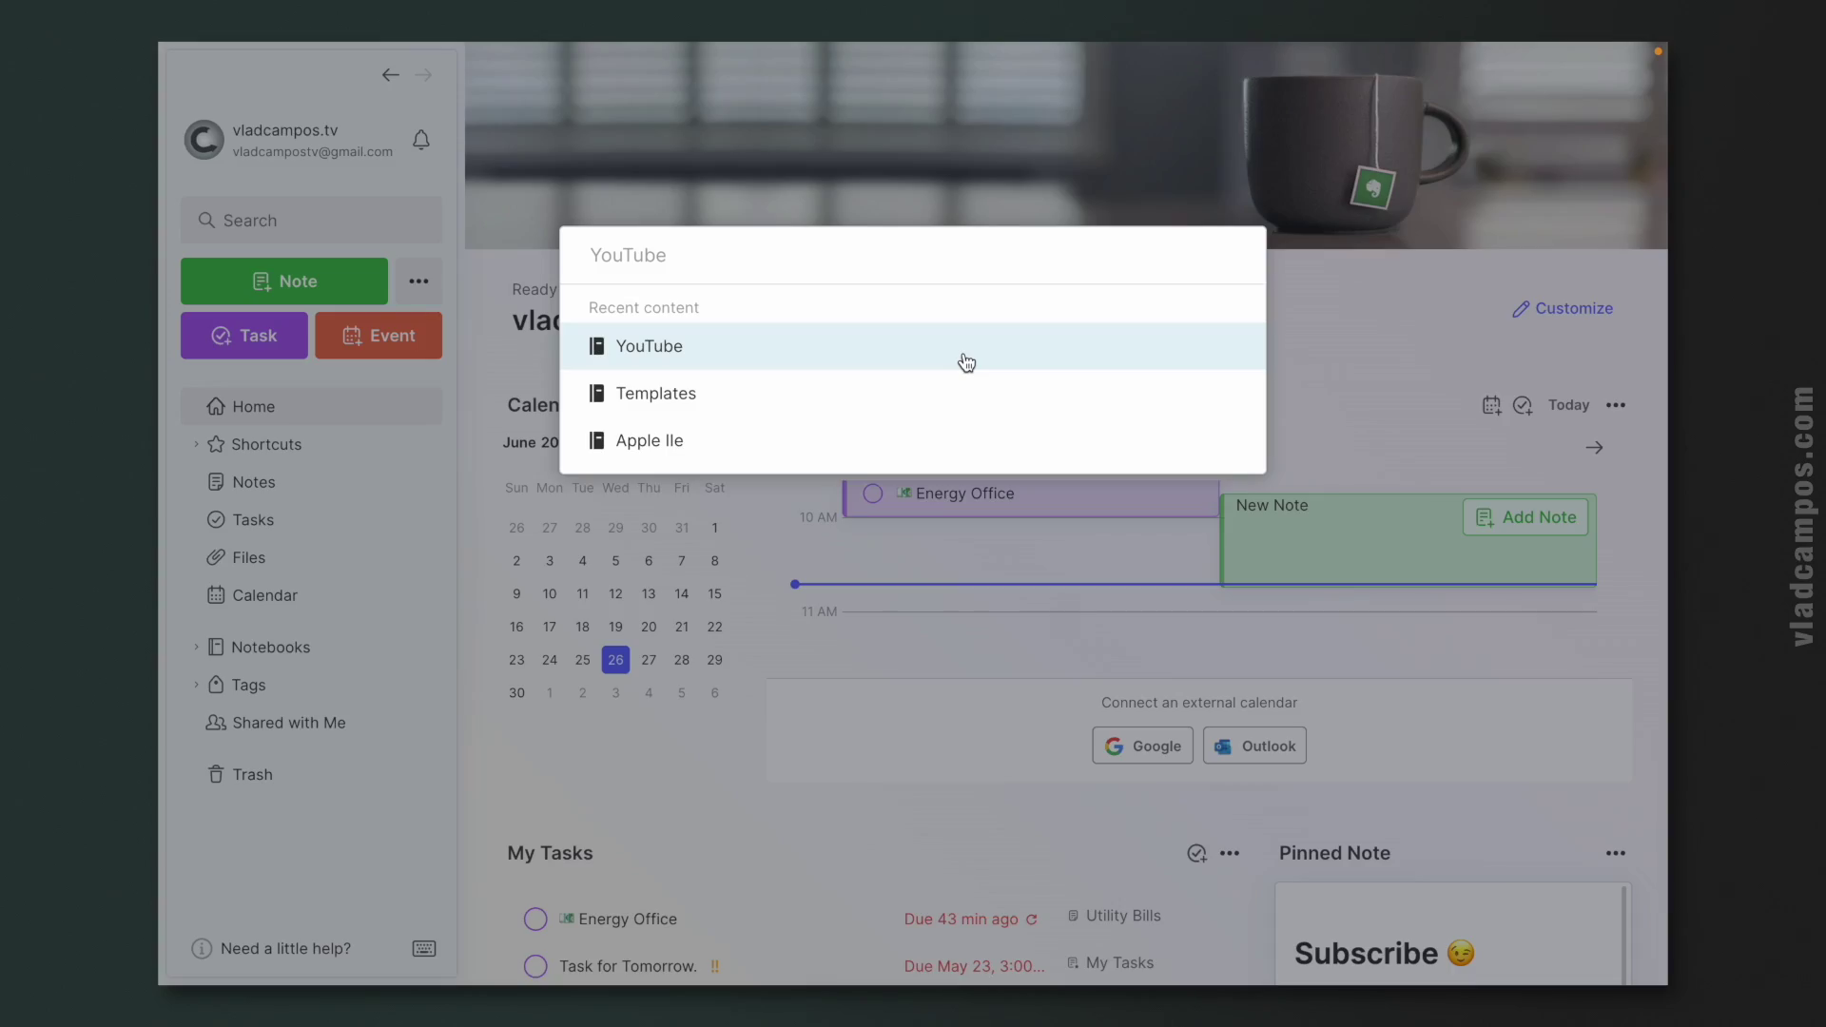
Step: Find and open the Templates notebook with a quick search for "tem", and add the notebook to Shortcuts
type("em")
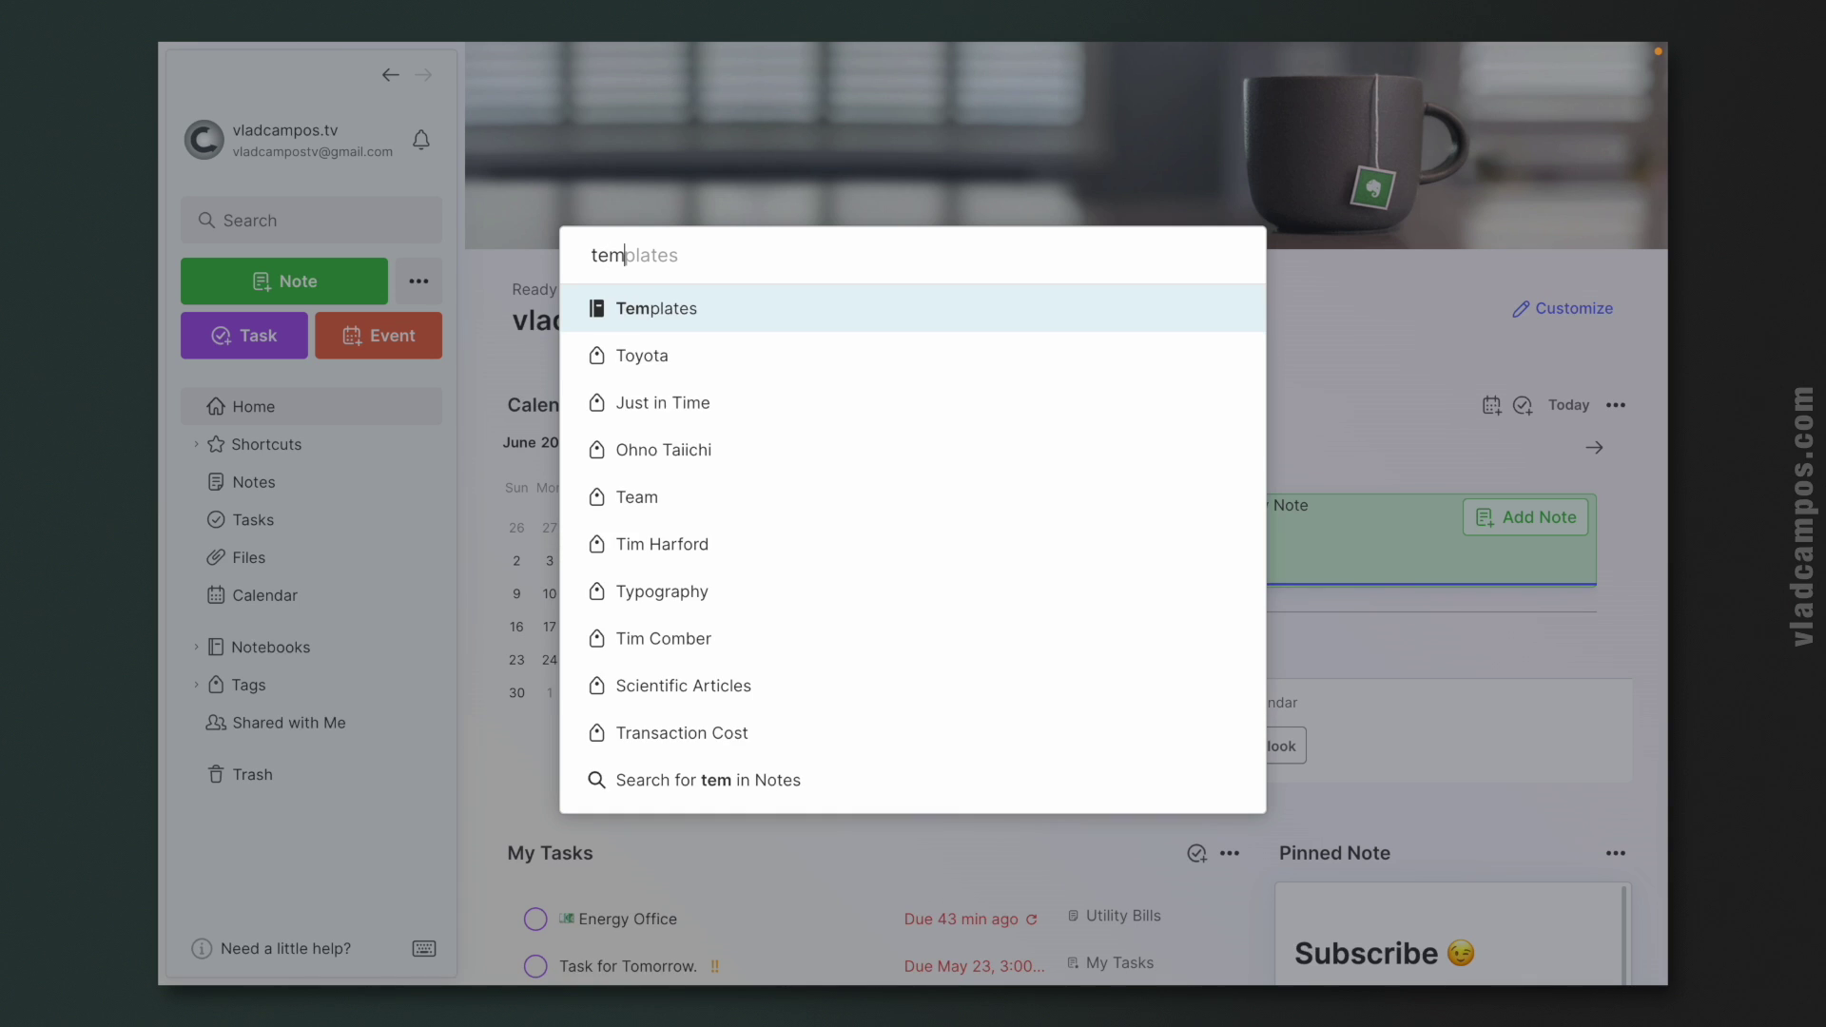
left_click(785, 320)
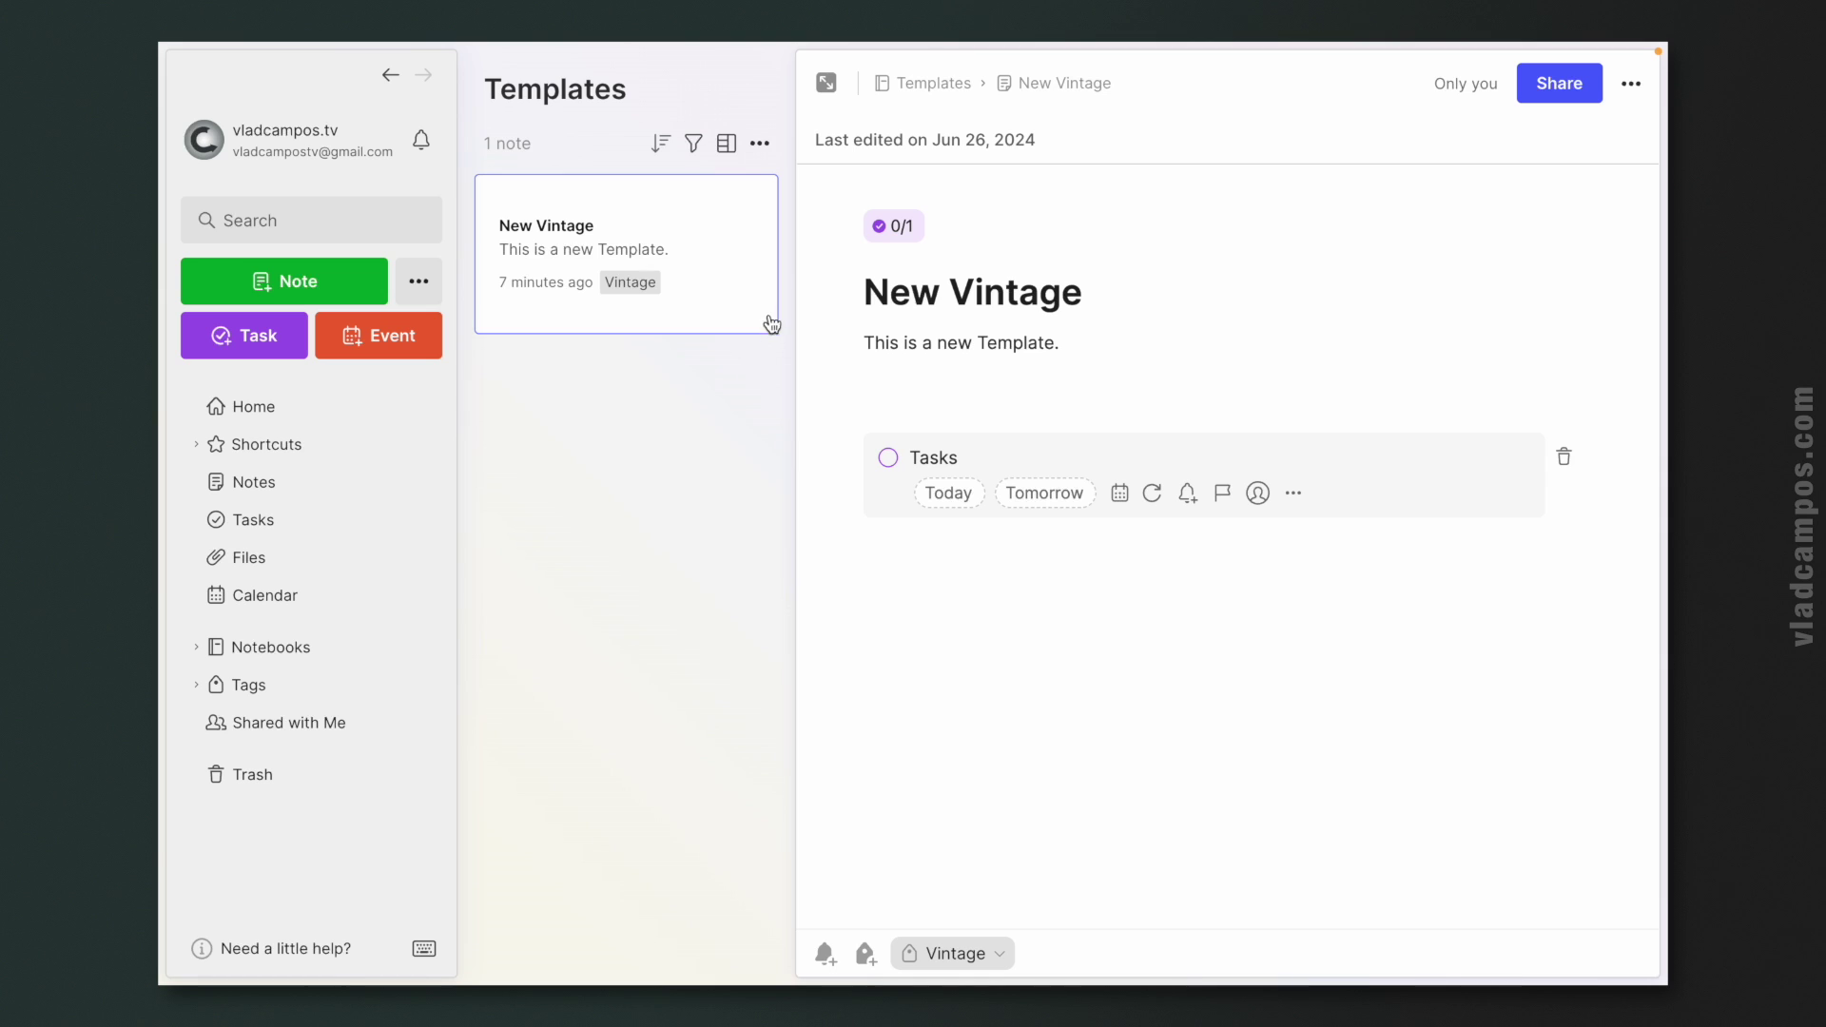
left_click(758, 144)
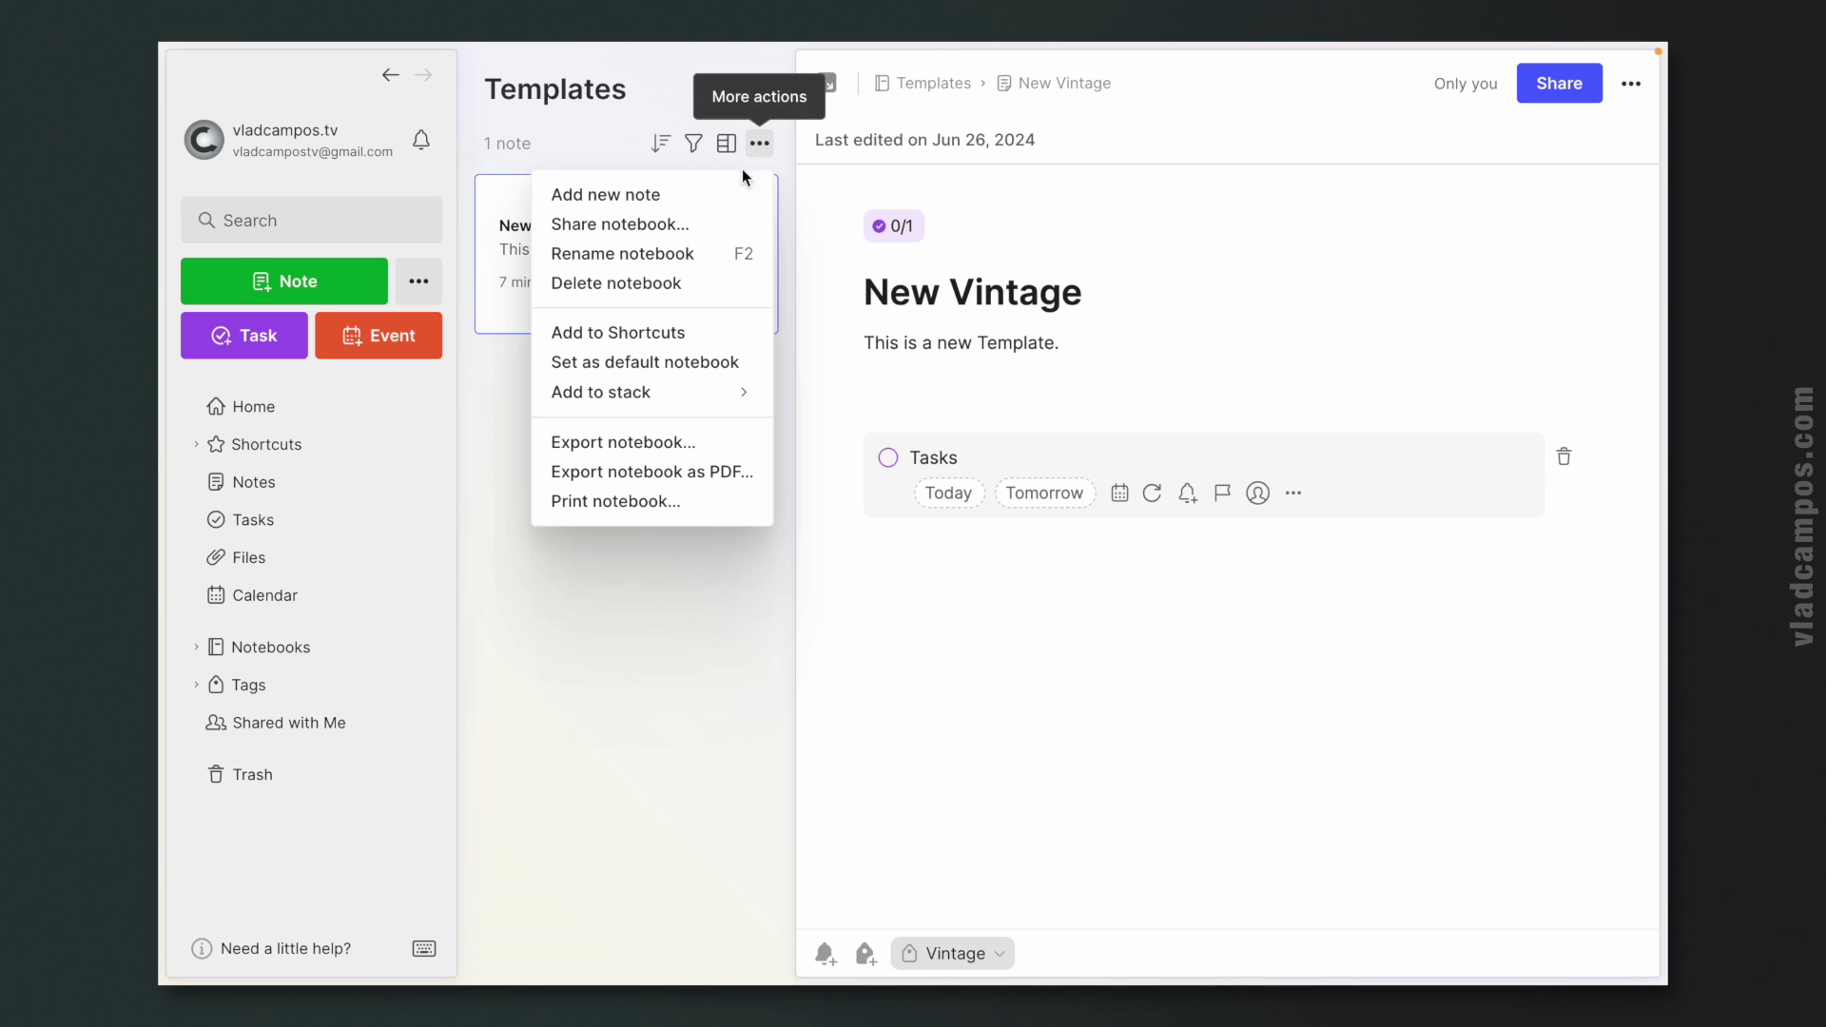
left_click(699, 333)
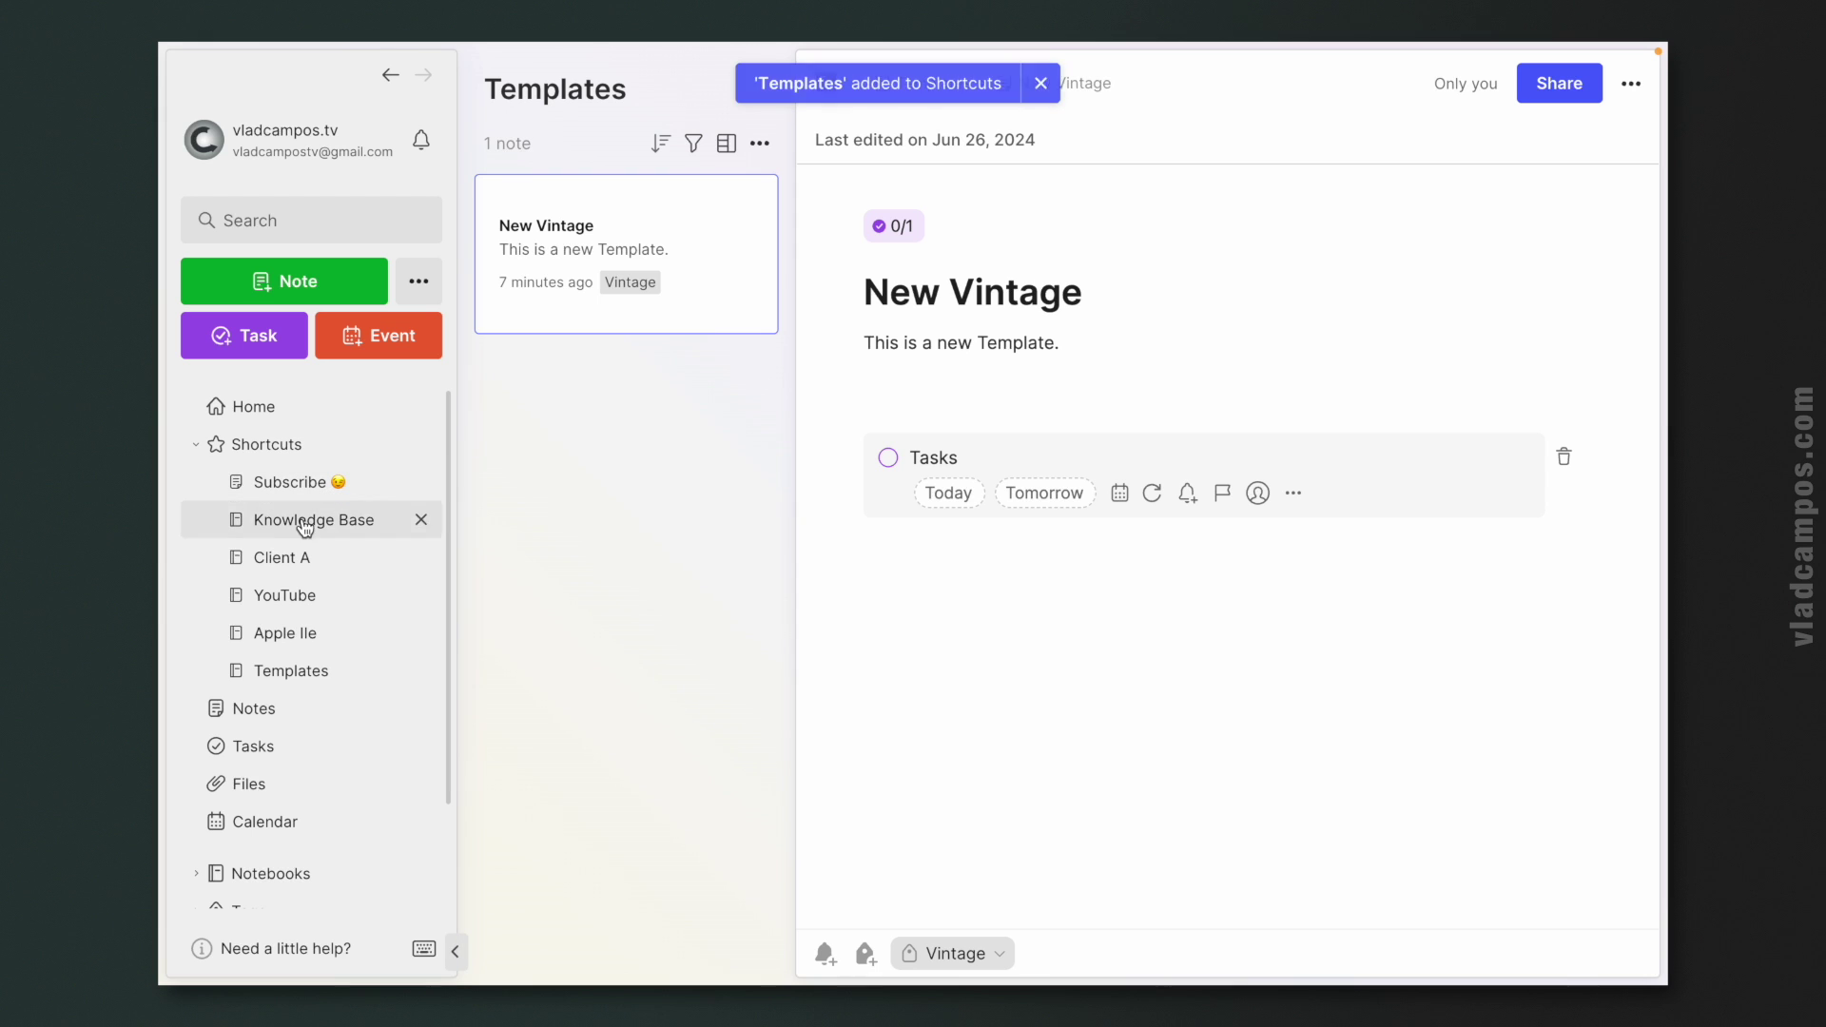
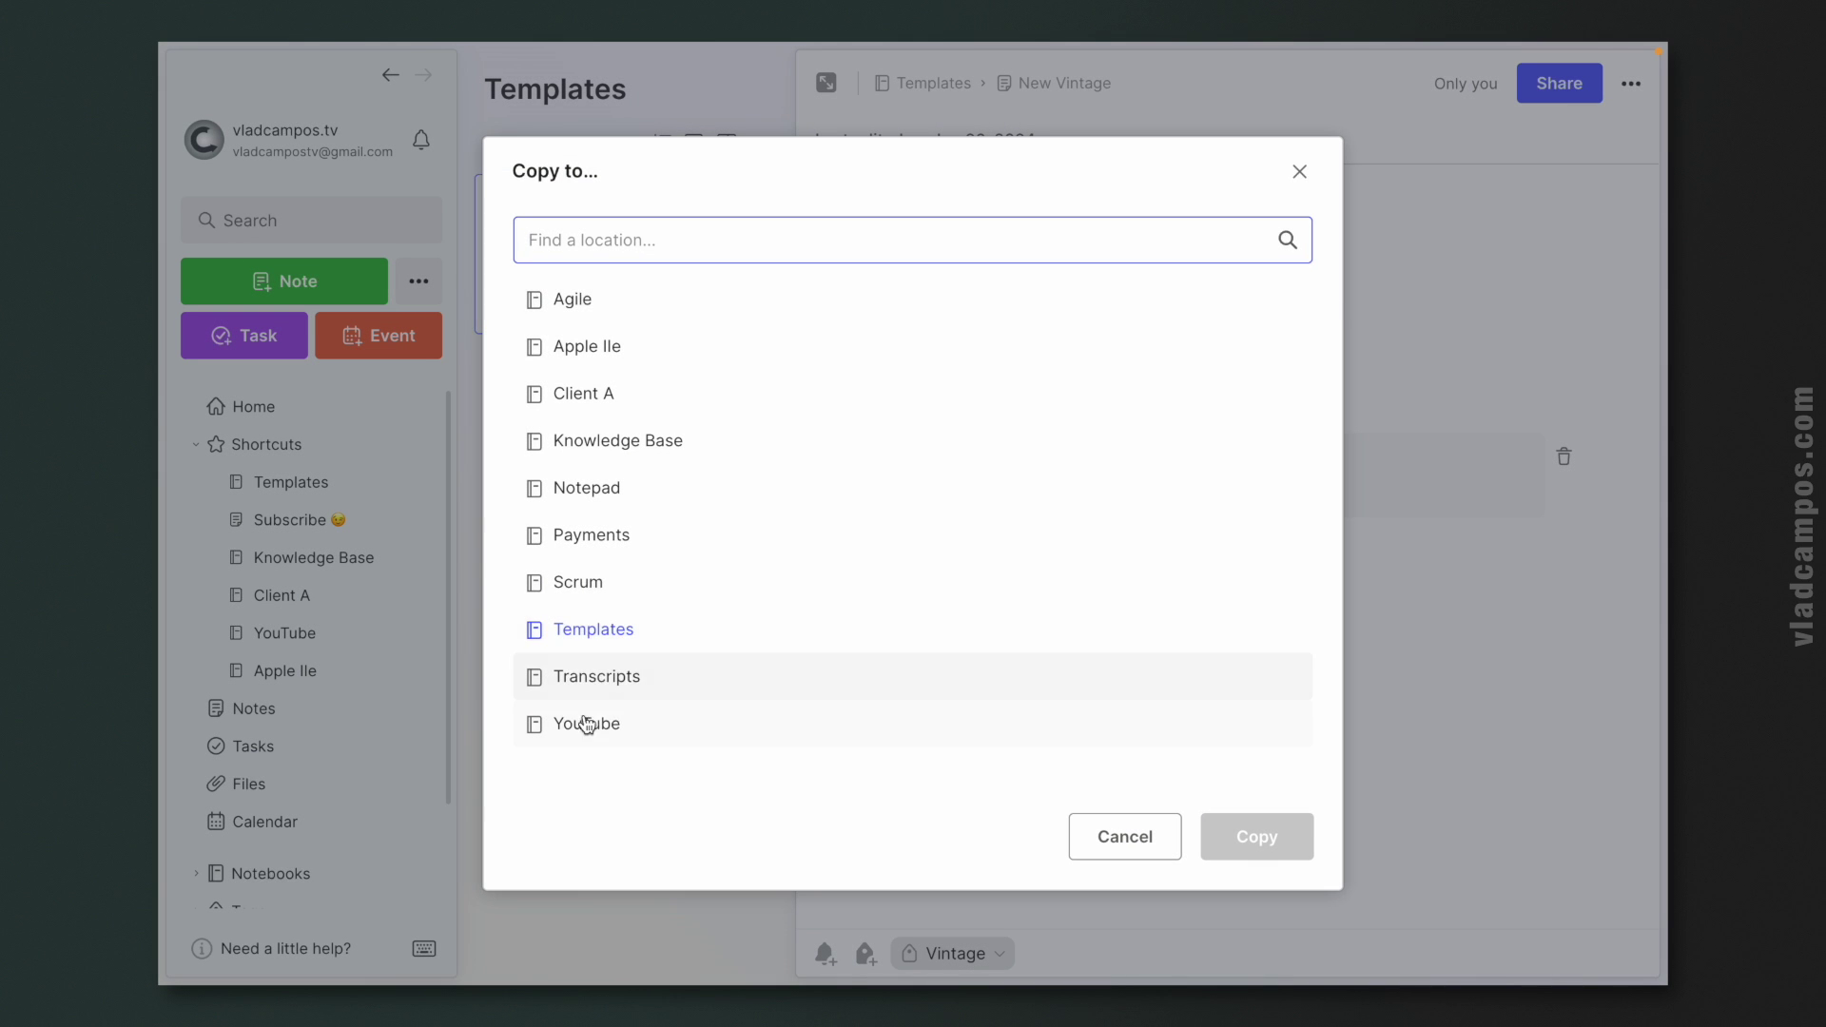
Step: Copy the New Vintage note to the YouTube notebook and open the copy there
left_click(599, 724)
left_click(1291, 849)
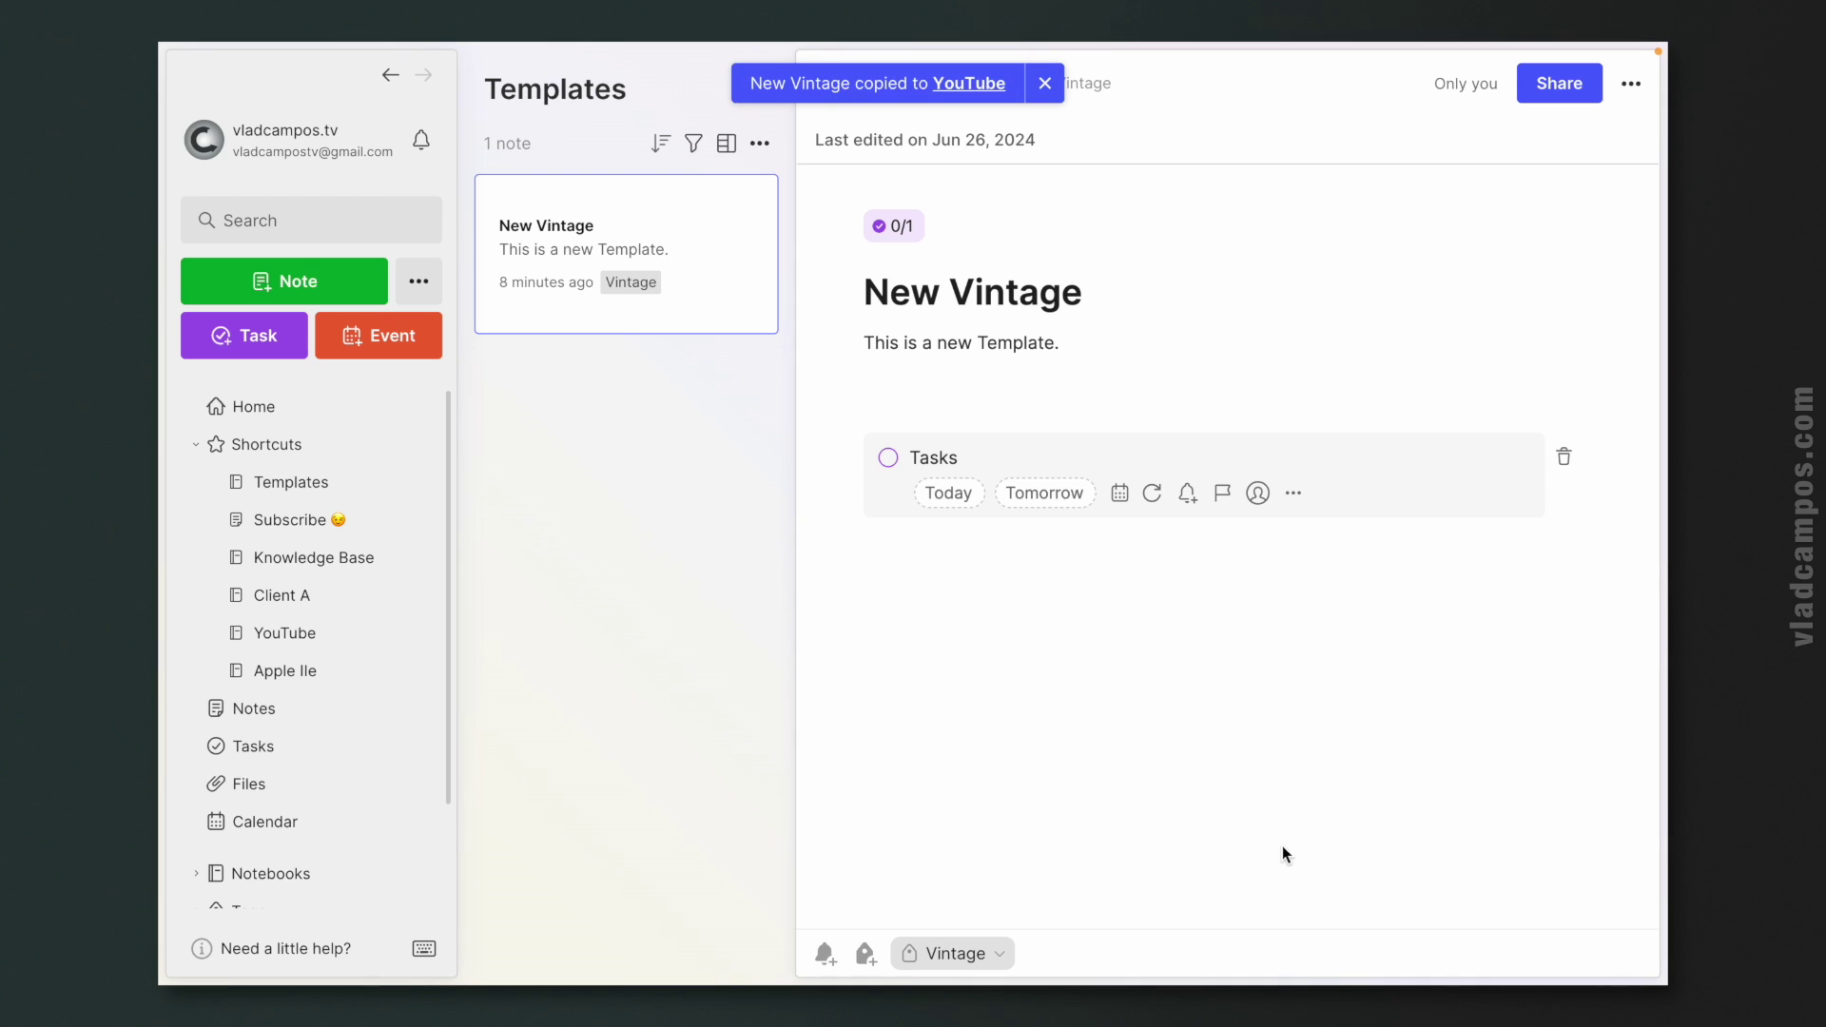
left_click(982, 82)
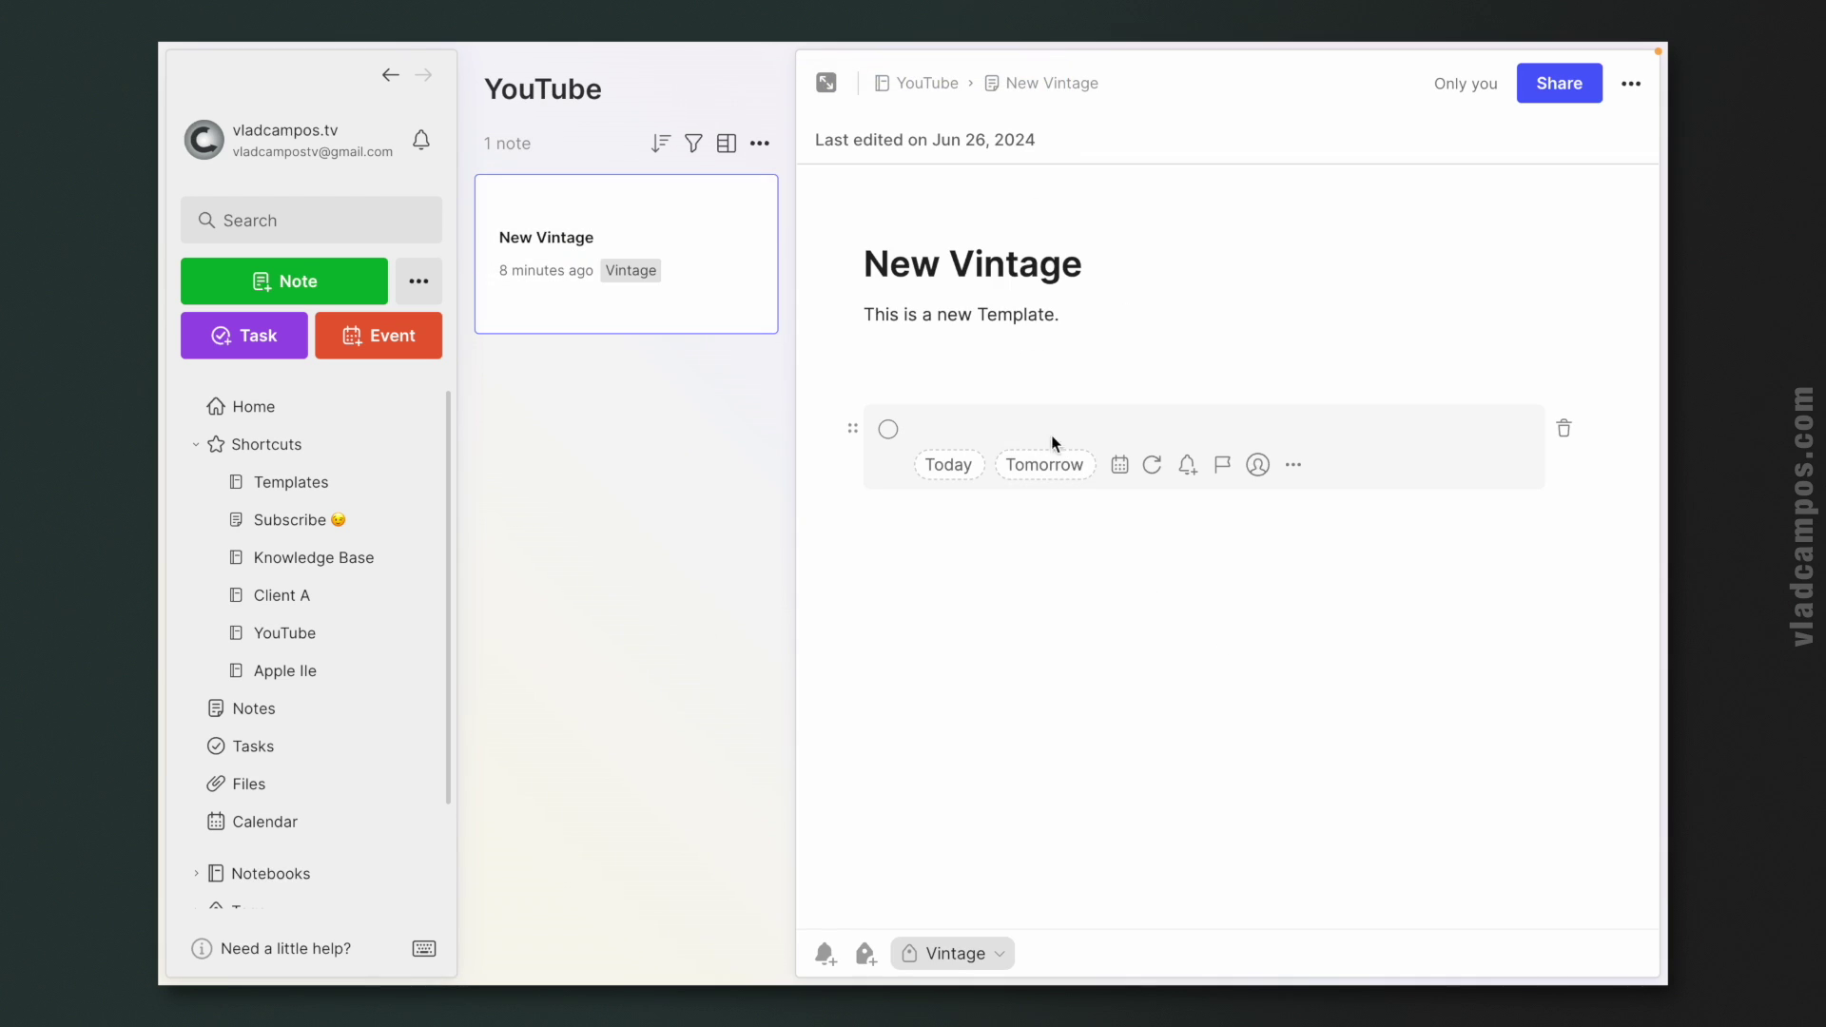
left_click(984, 579)
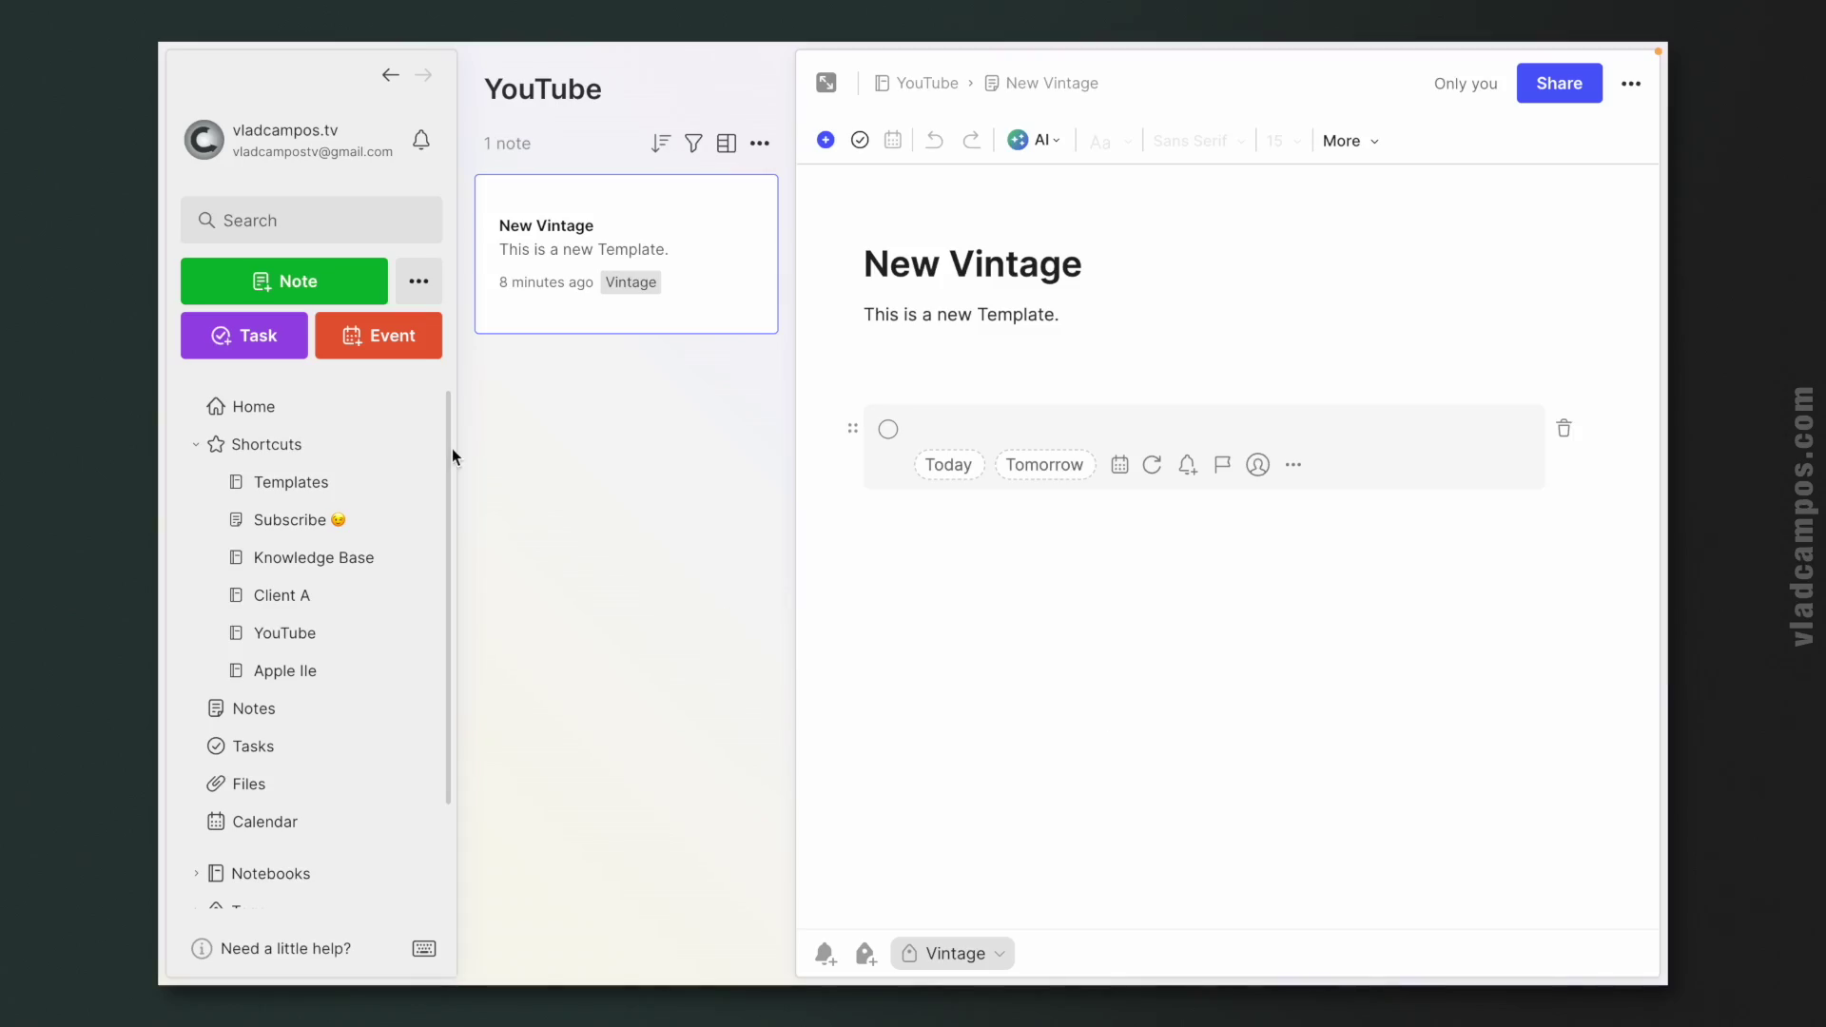
Step: In the Templates notebook, change the New Vintage note's text to "This is a new Template 2, 3, 4..." and add the Tasks tag
left_click(297, 481)
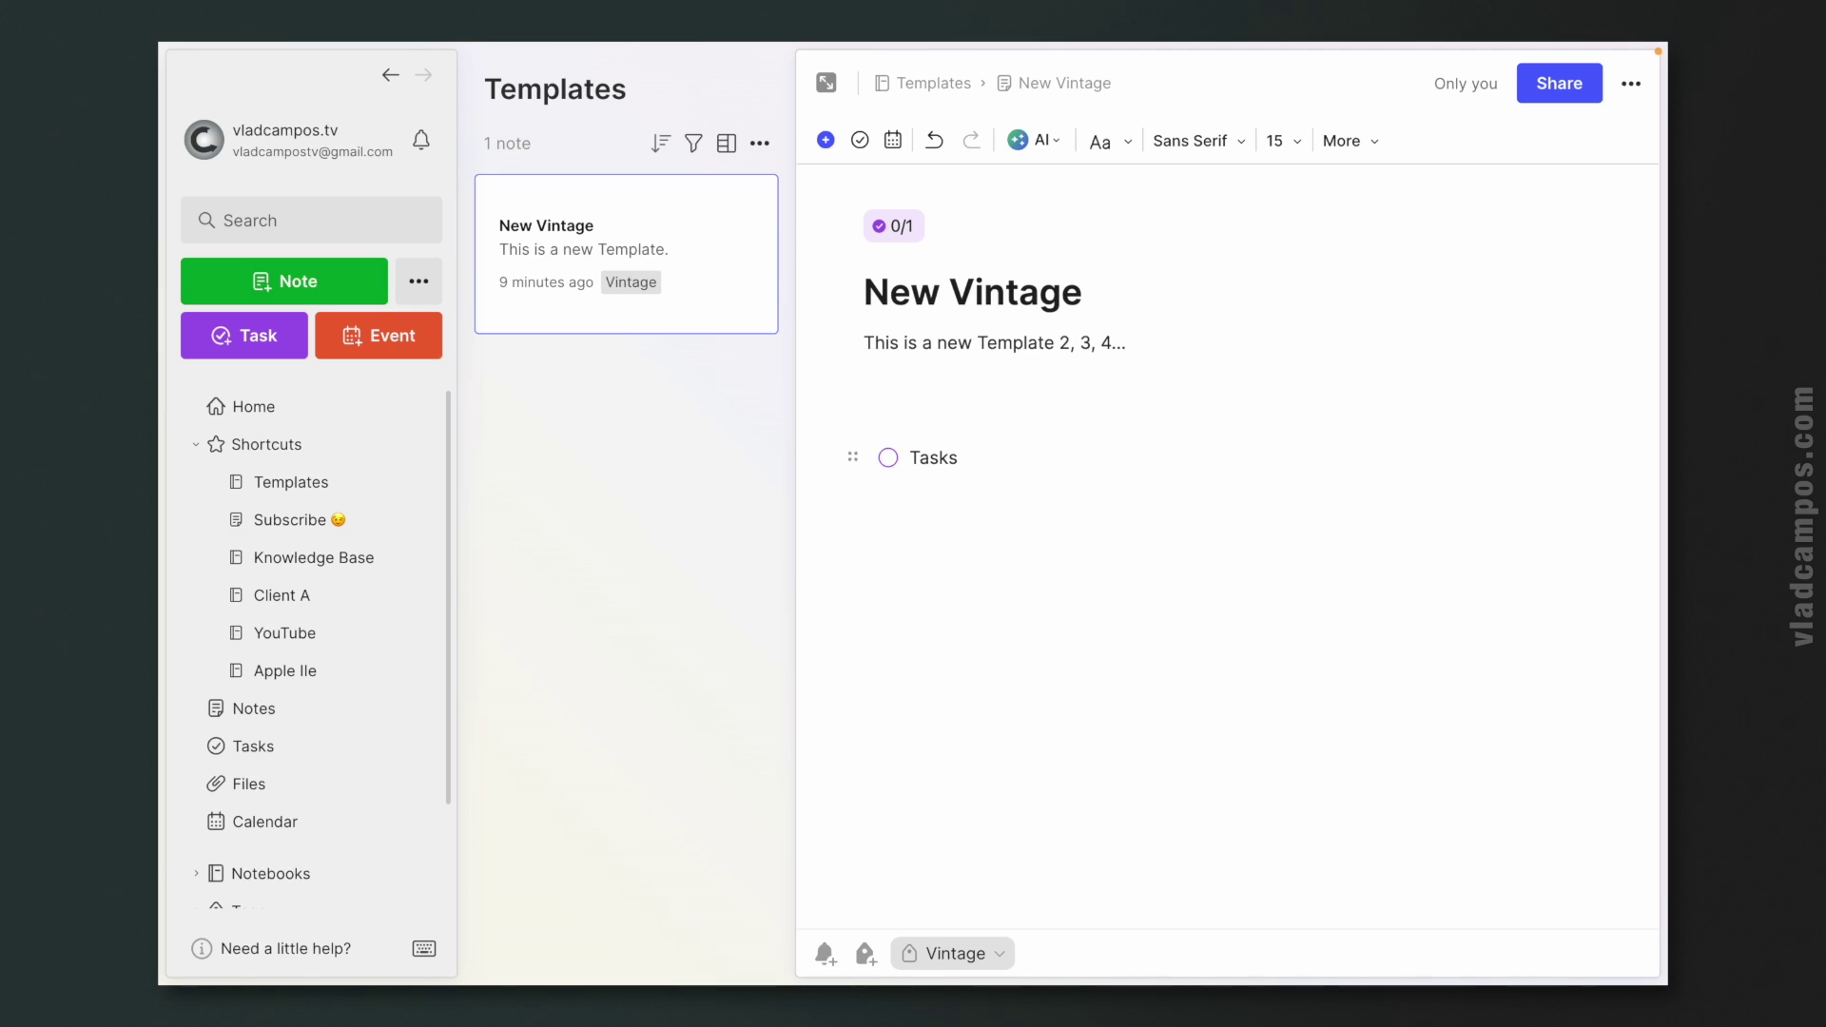
left_click(858, 956)
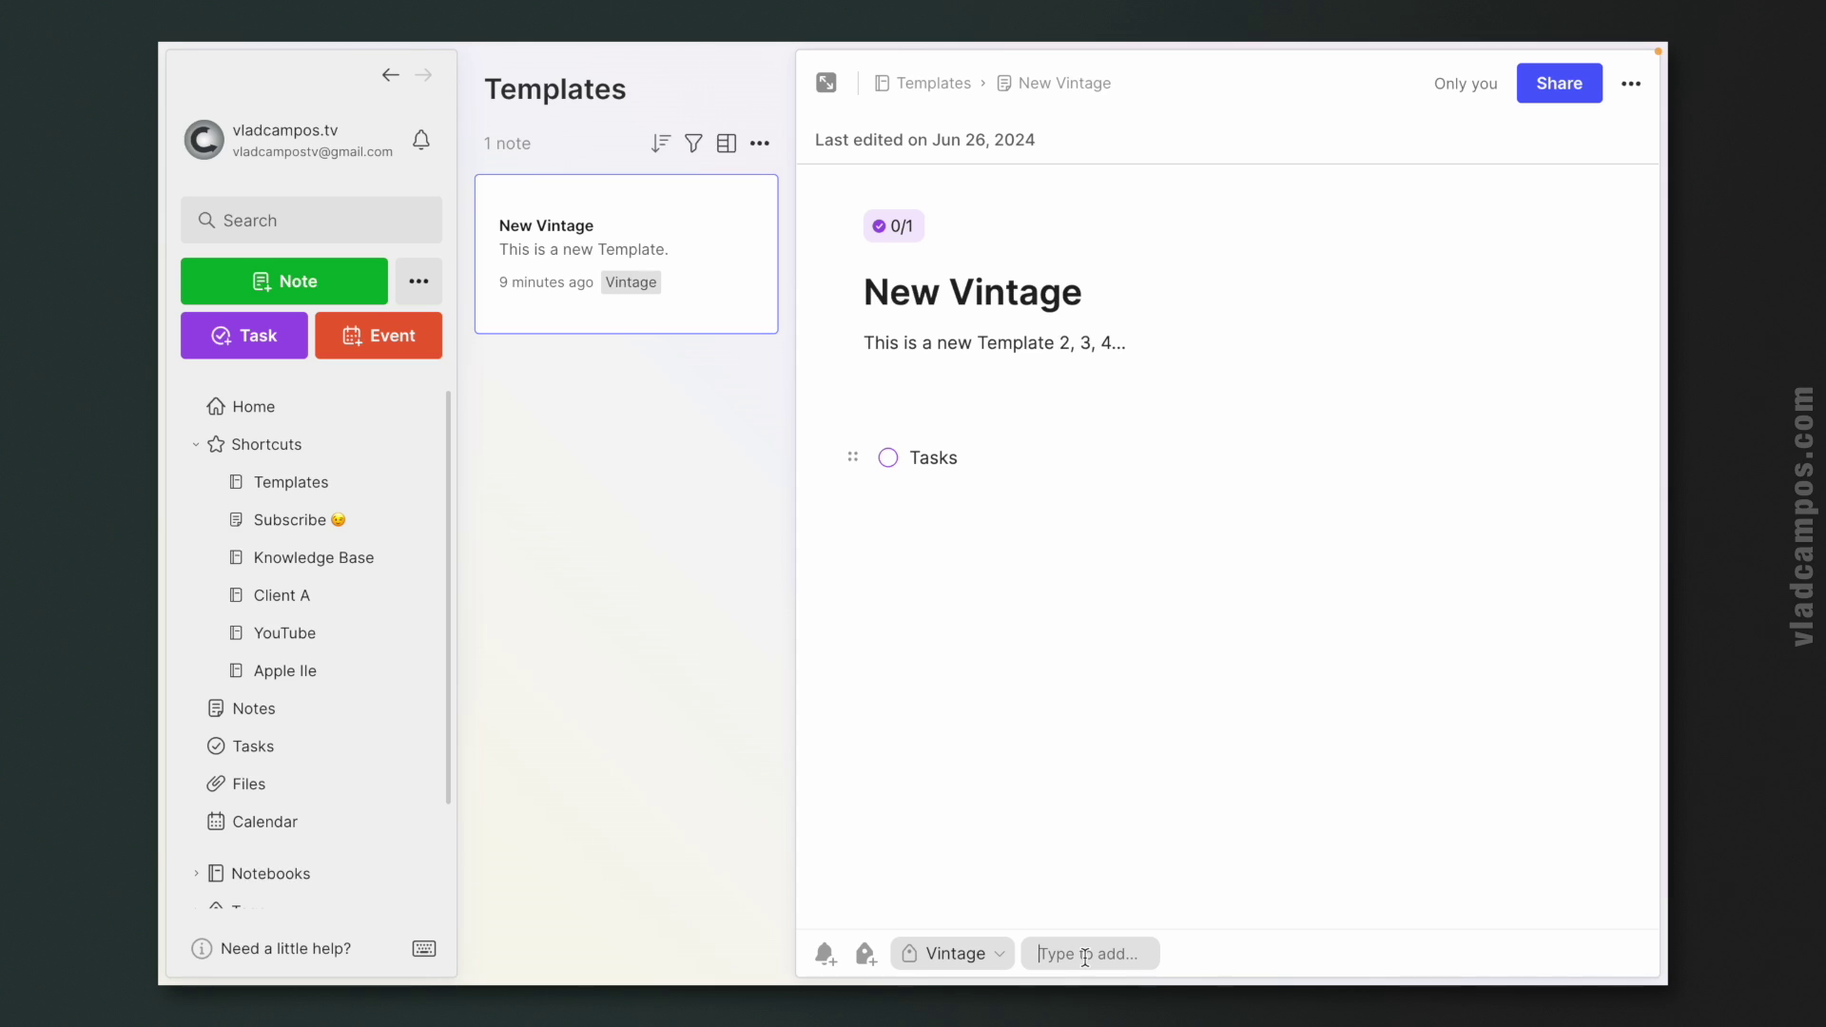
type("t")
left_click(1082, 723)
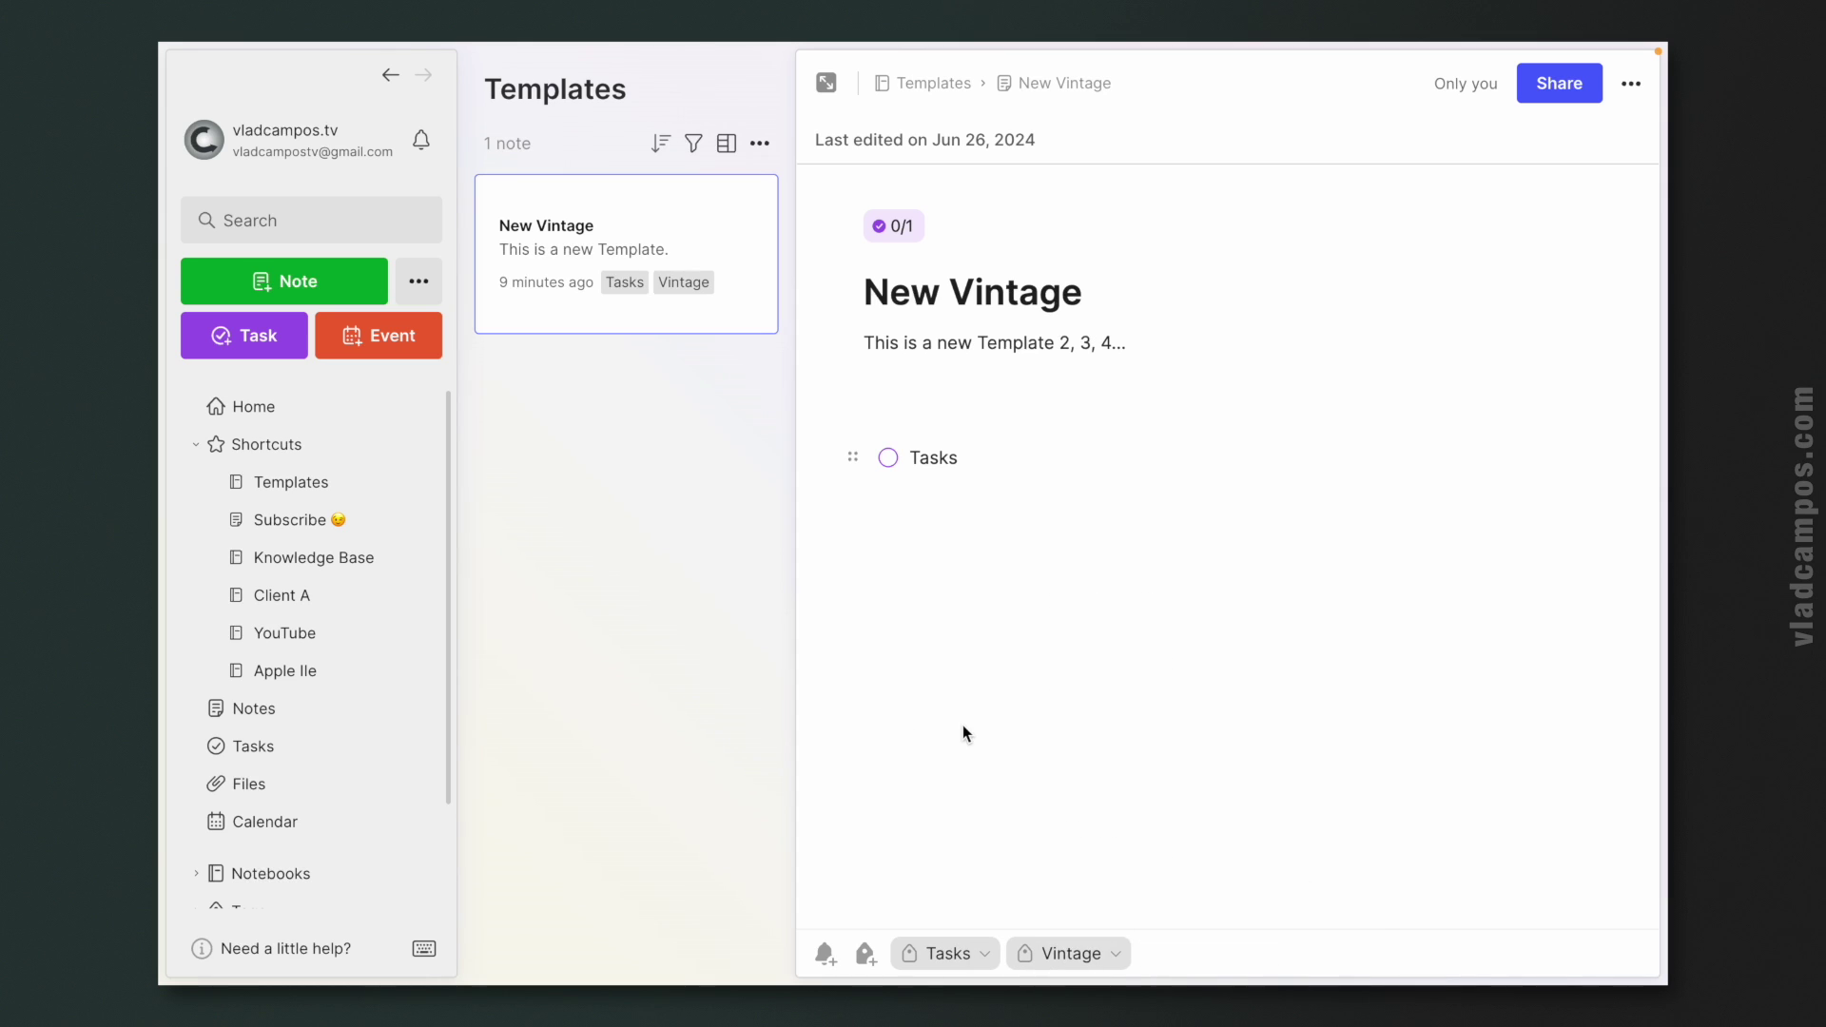
Step: Copy the revised New Vintage note to the Notepad notebook and open the copy
left_click(1630, 84)
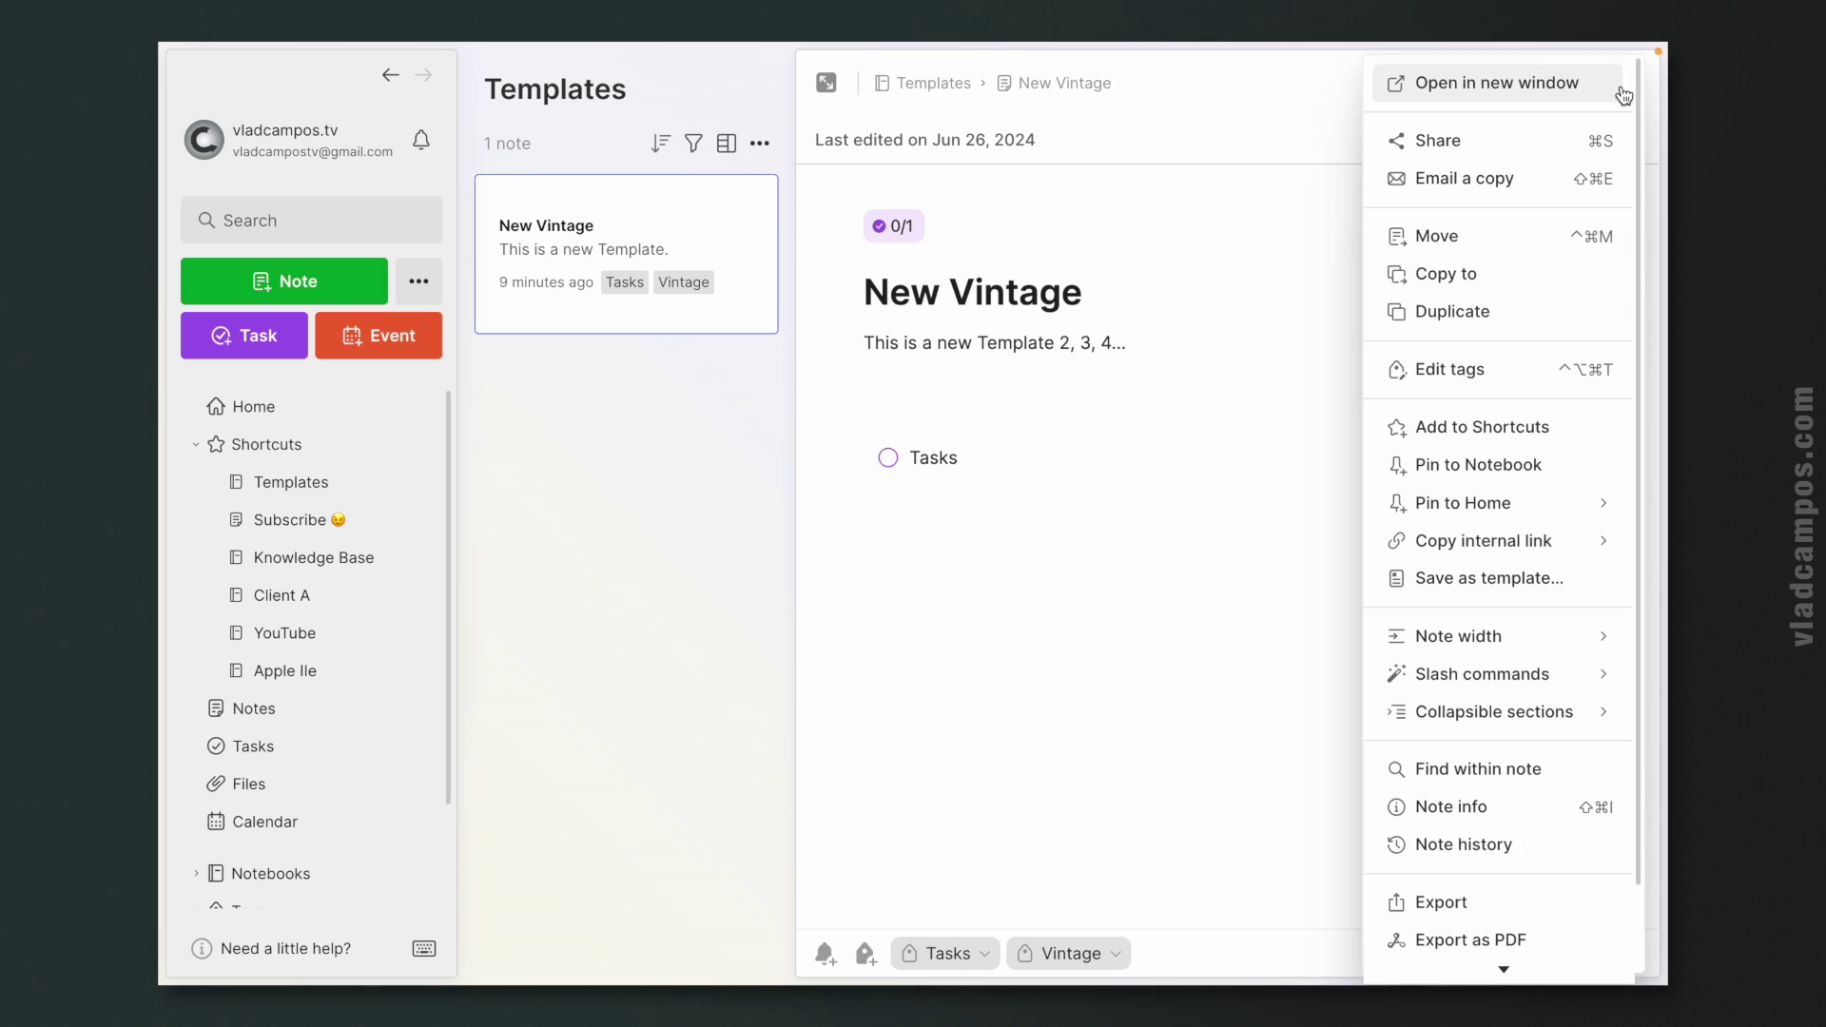
left_click(1450, 275)
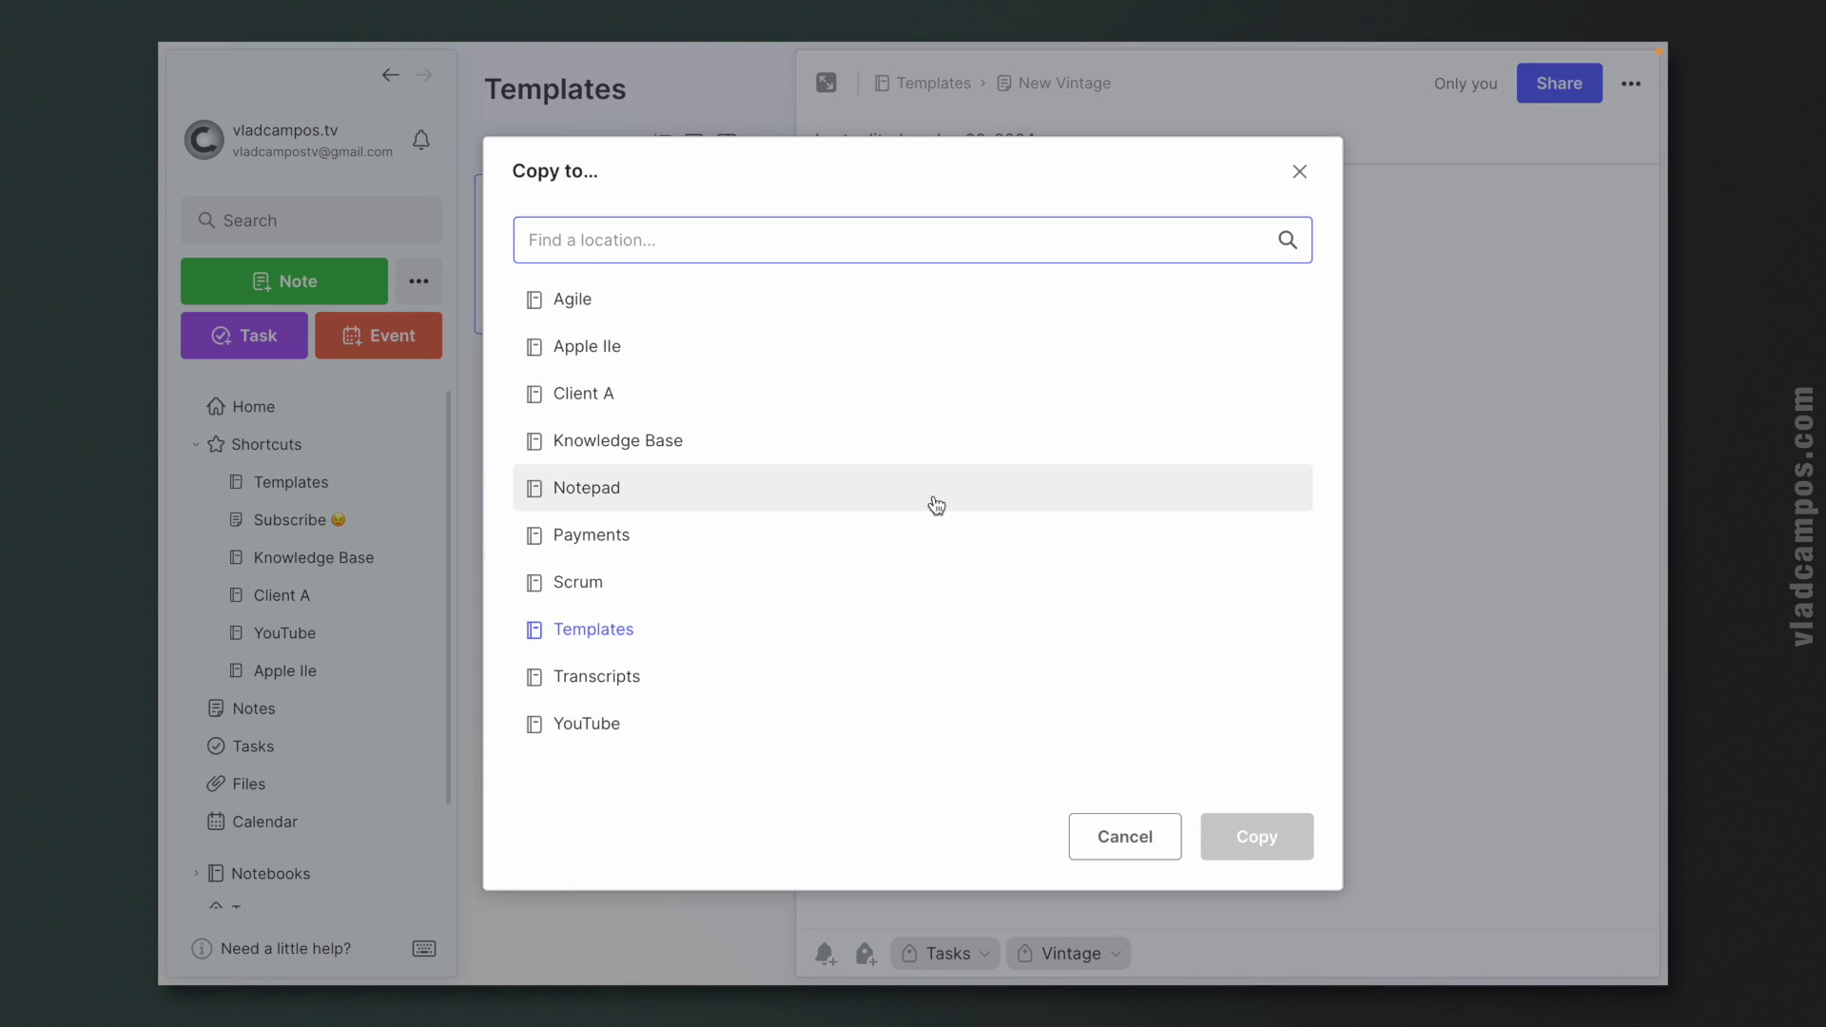
left_click(655, 502)
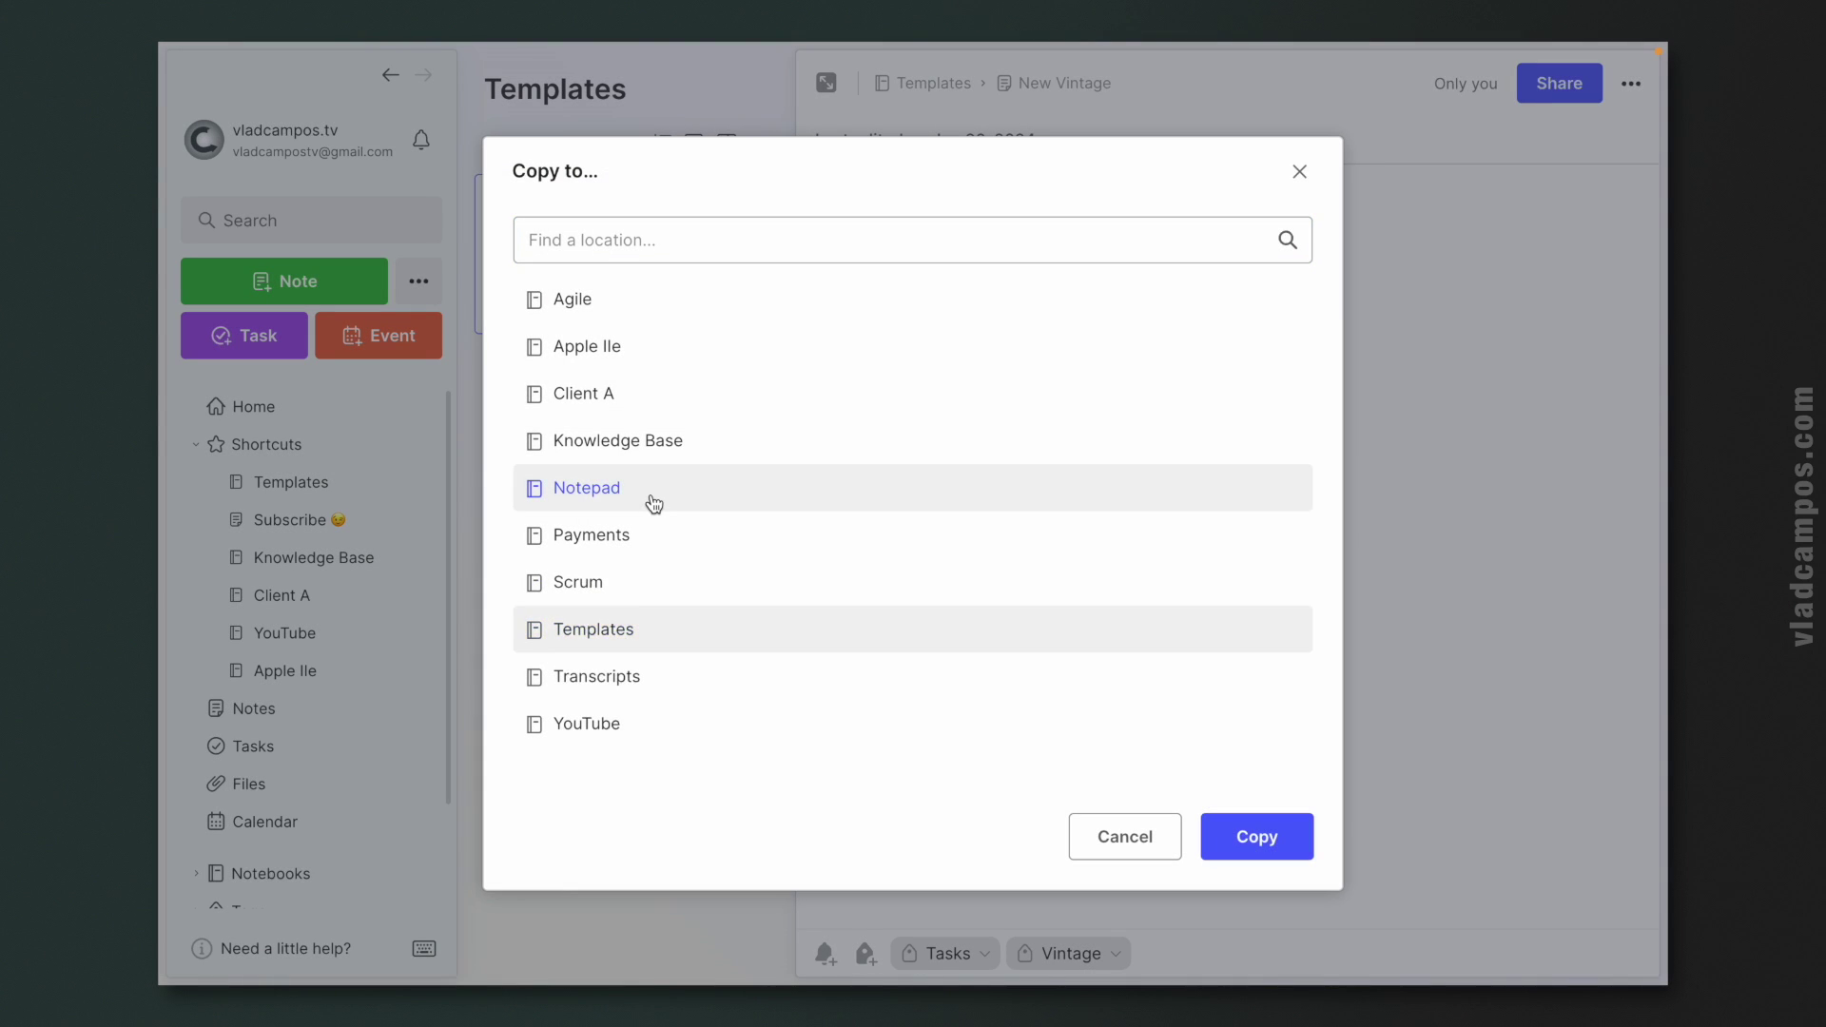
left_click(1235, 840)
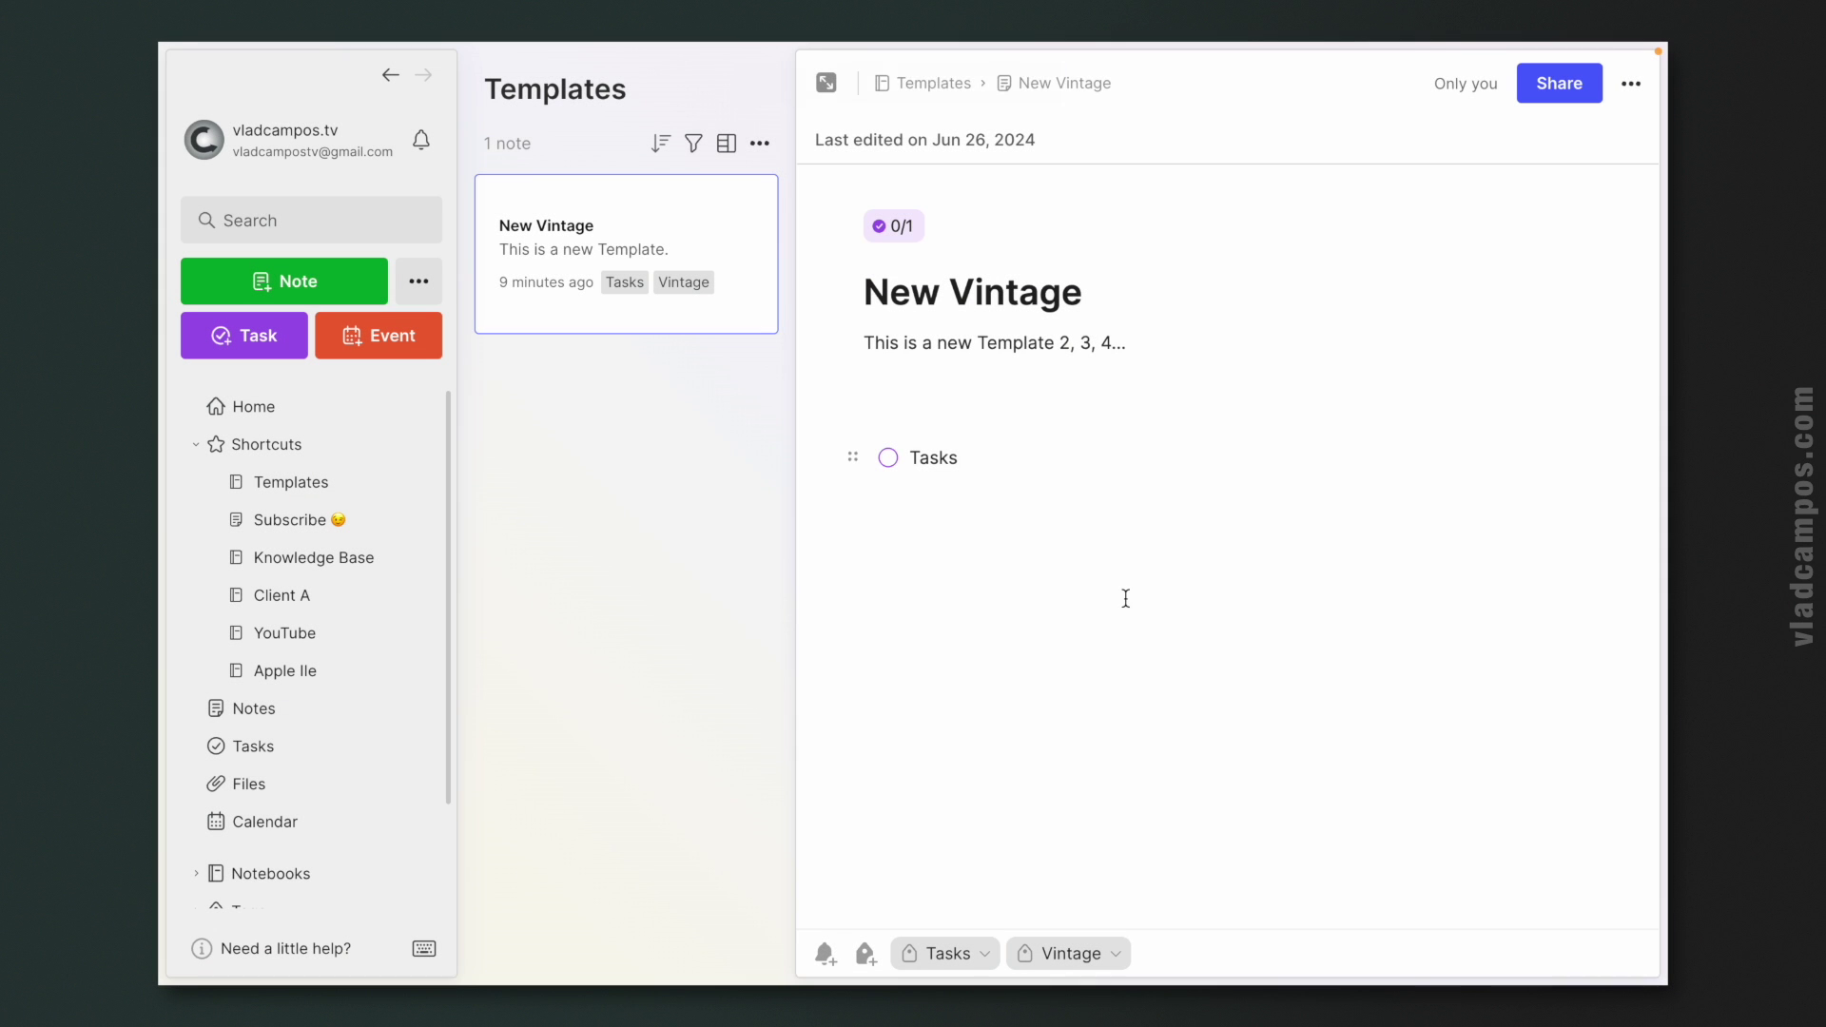
left_click(971, 88)
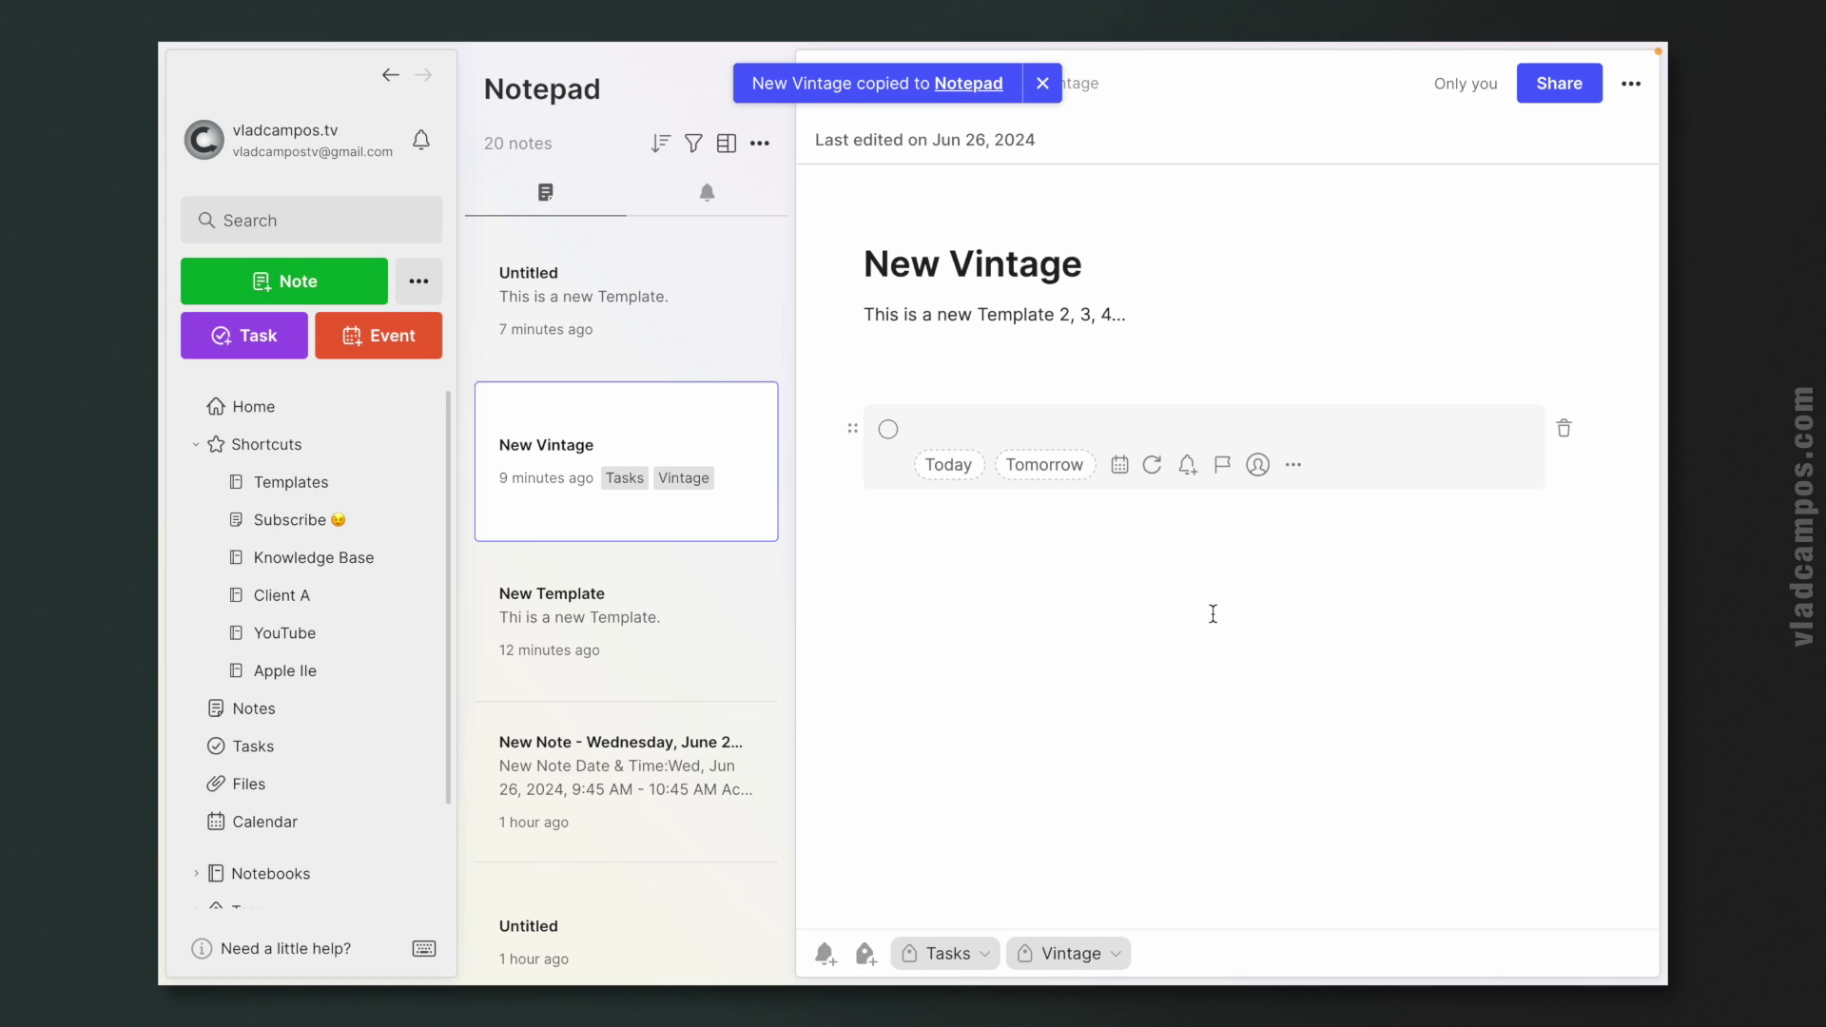